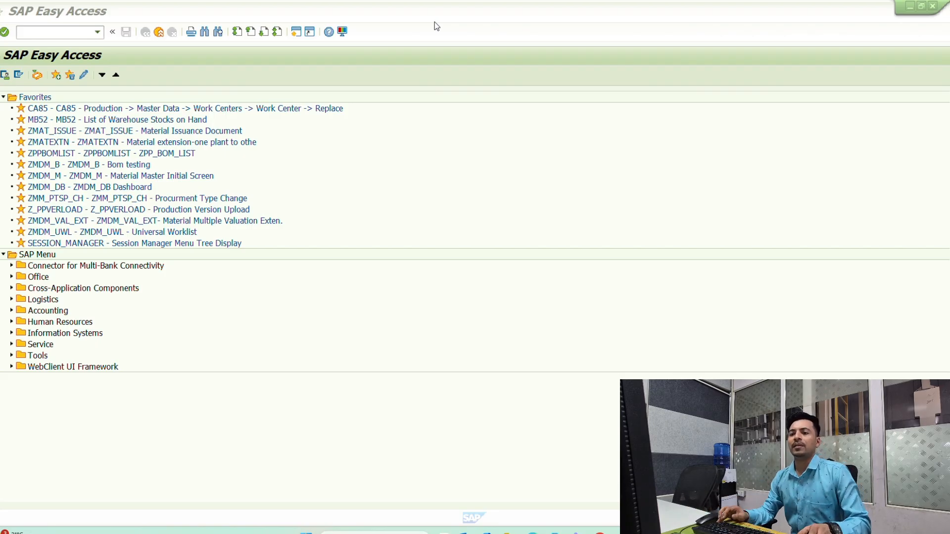
# Open the Material Document List report with transaction mb51.
pyautogui.hotkey('alt', 'Tab')
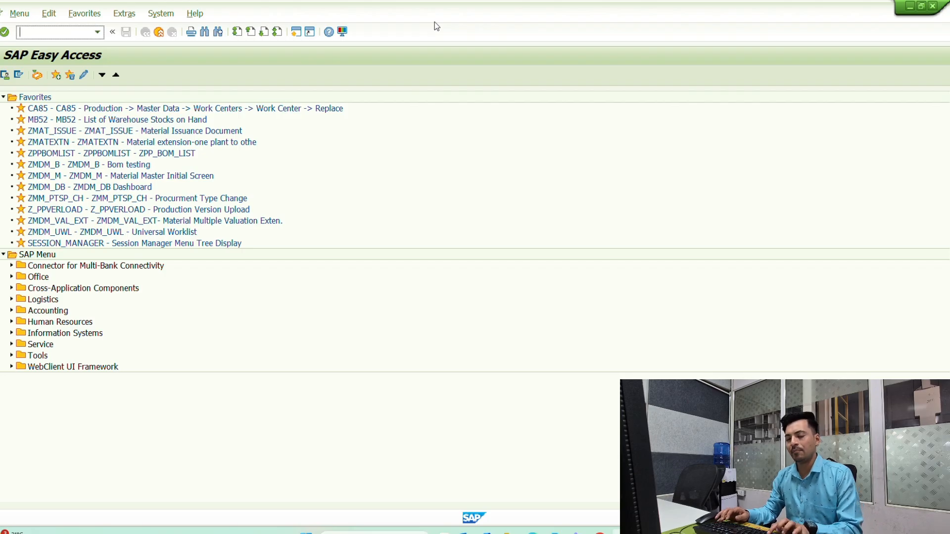
pyautogui.write('mb51')
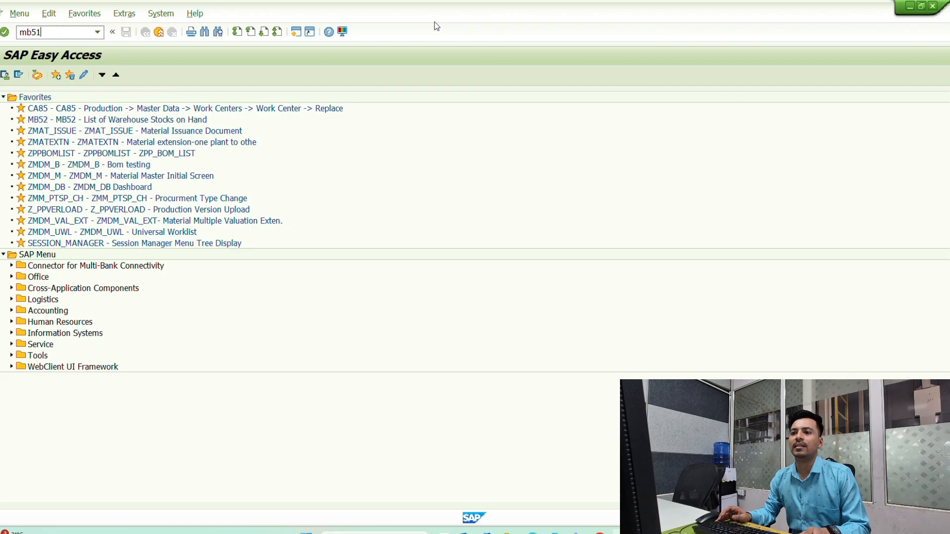
pyautogui.press('Return')
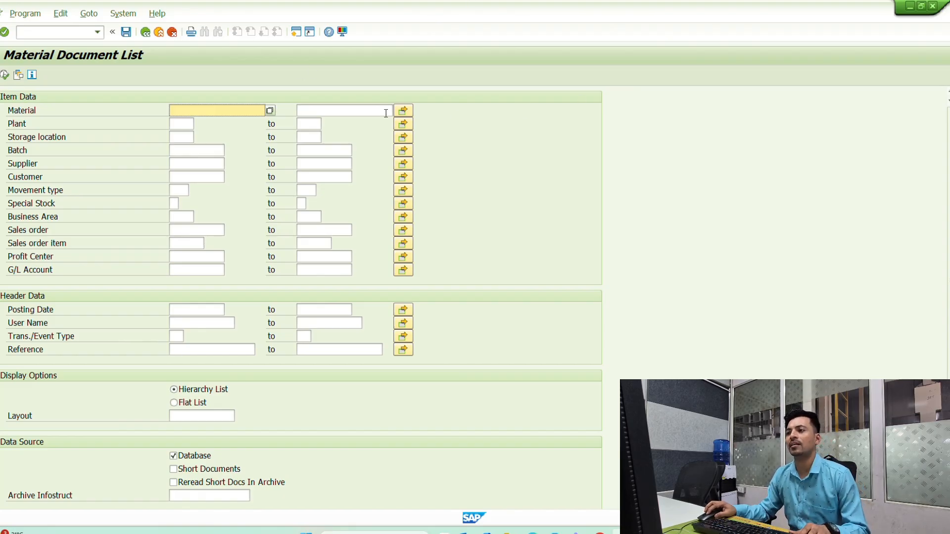
# Restrict the report selection to plant 1083 and storage location c003.
pyautogui.click(402, 113)
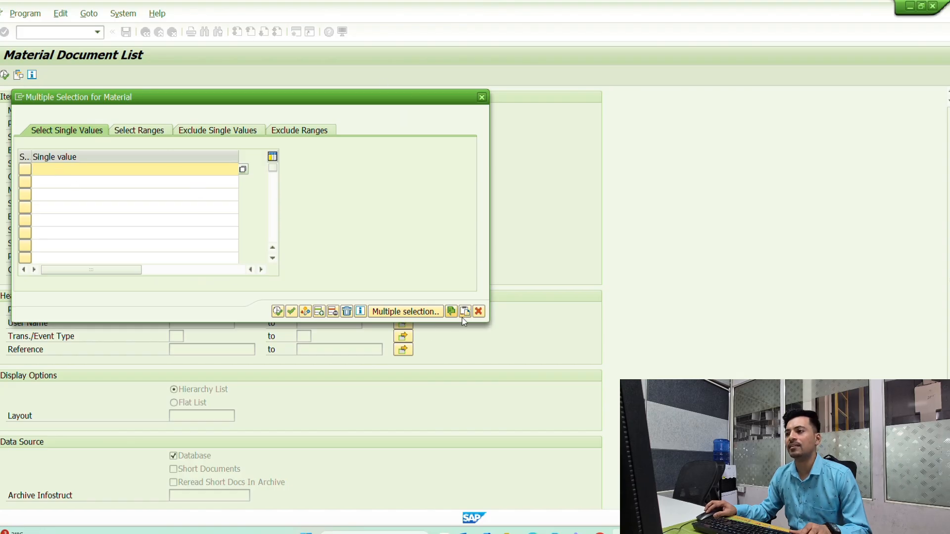
pyautogui.click(481, 97)
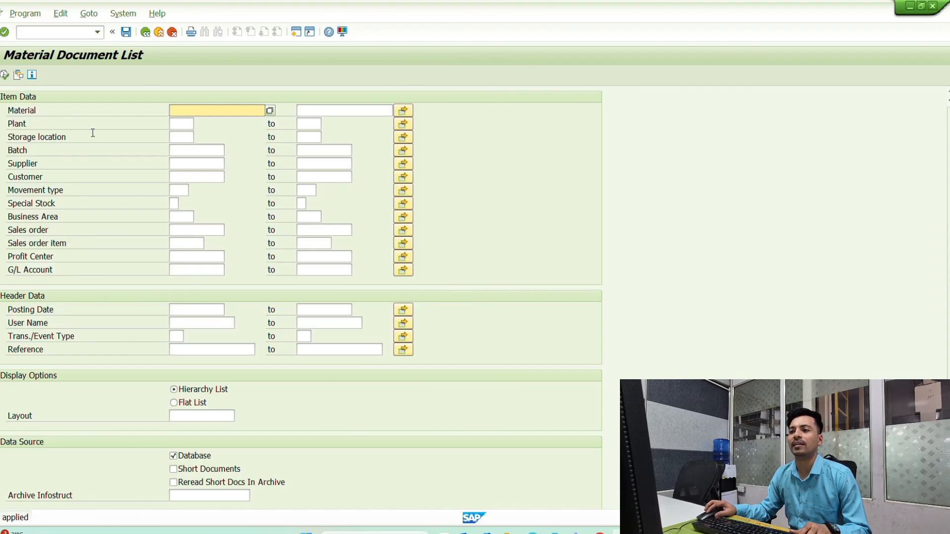
pyautogui.click(185, 123)
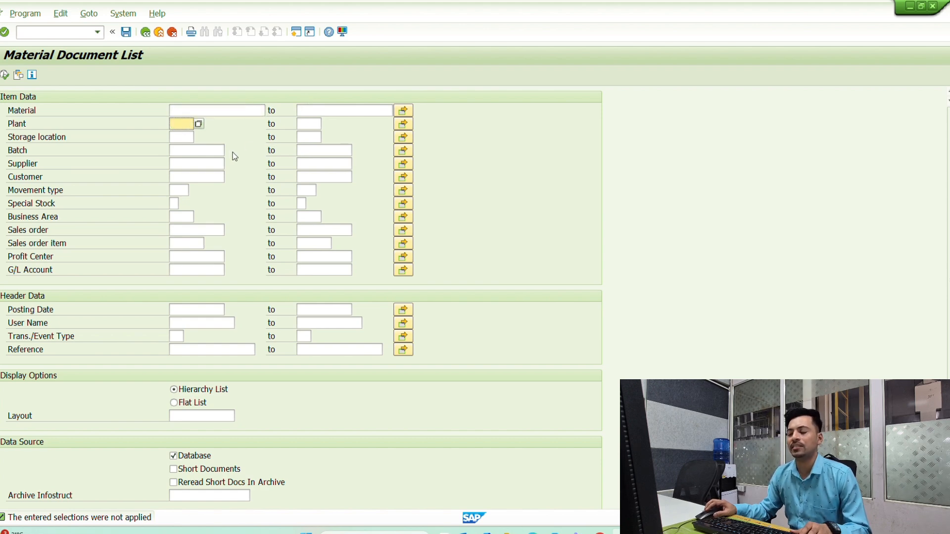
pyautogui.write('1083')
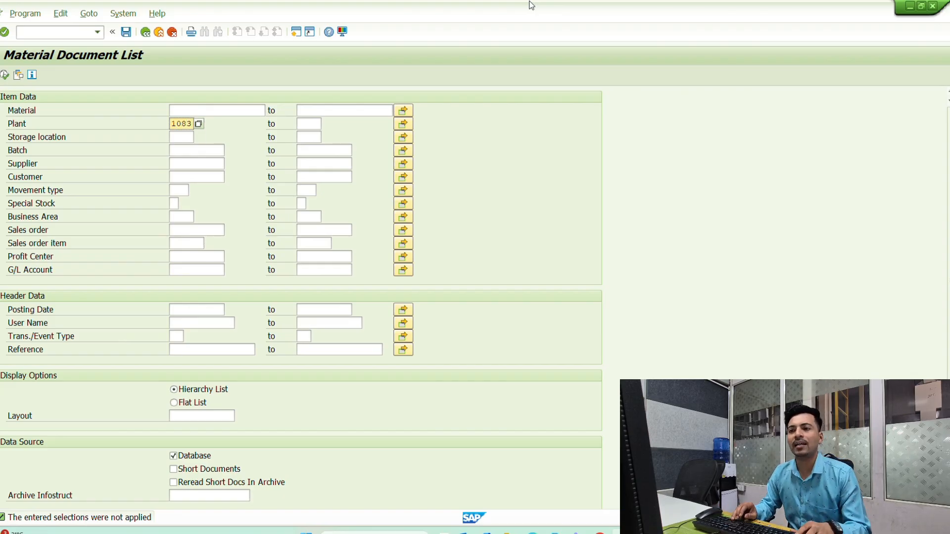
pyautogui.press('Down')
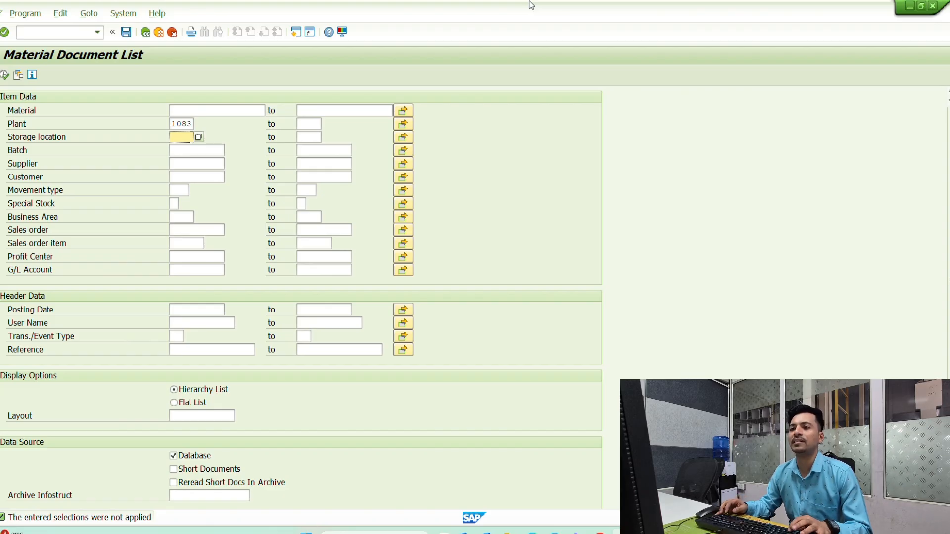
pyautogui.write('c')
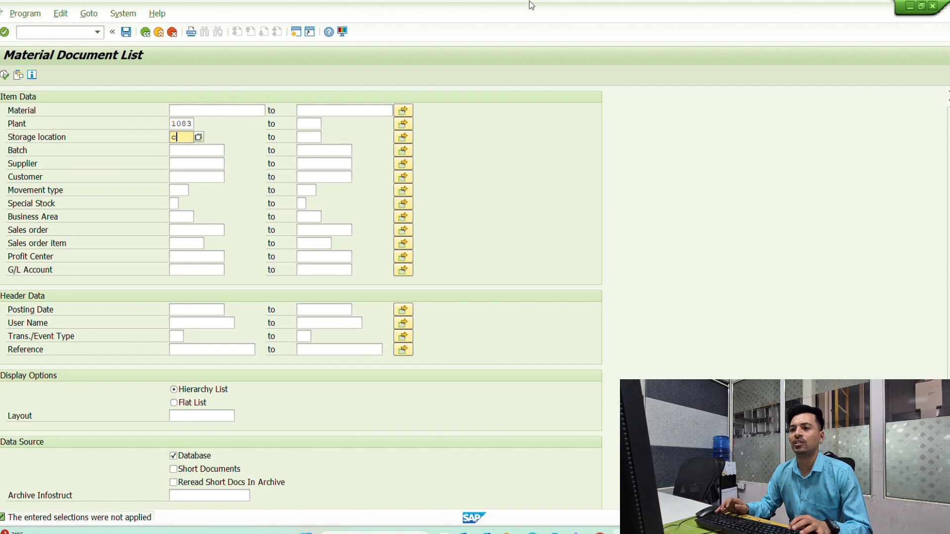
pyautogui.write('003')
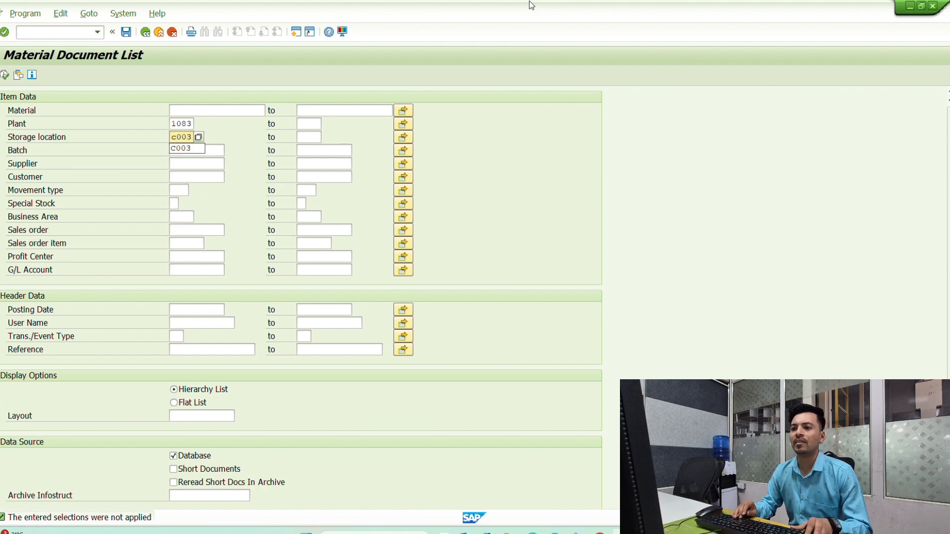
# Set the movement type selection to 101, leaving batch, supplier and customer empty.
pyautogui.press('Tab')
pyautogui.press('Tab')
pyautogui.press('Tab')
pyautogui.press('Tab')
pyautogui.press('Left')
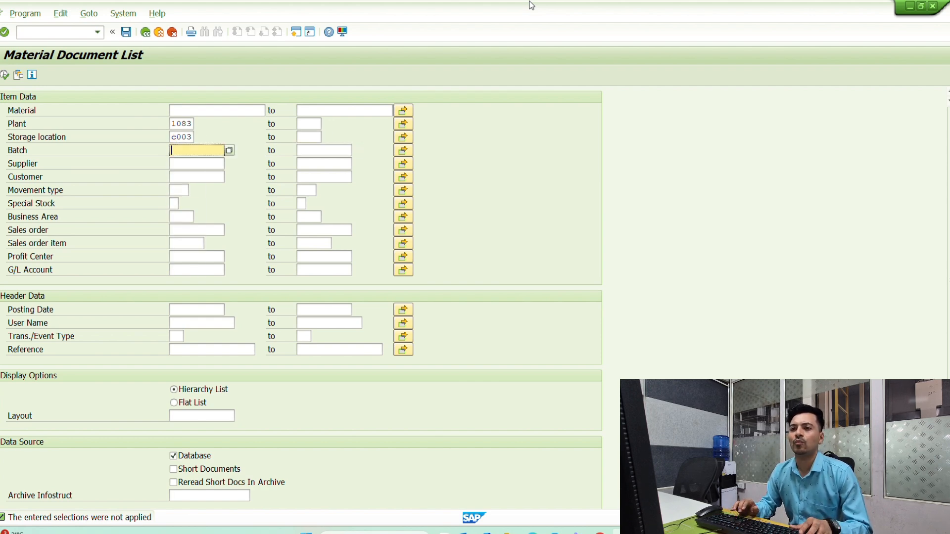
pyautogui.press('Down')
pyautogui.press('Down')
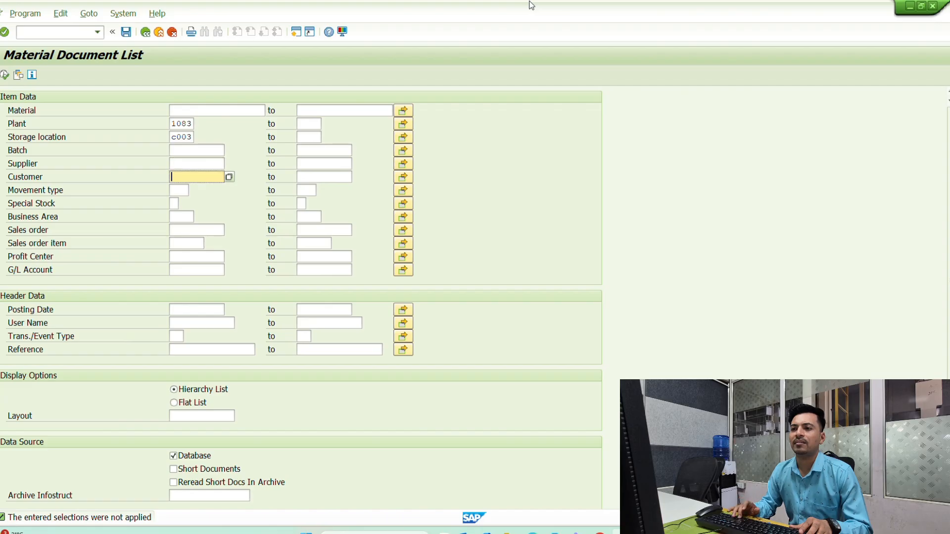
pyautogui.press('Down')
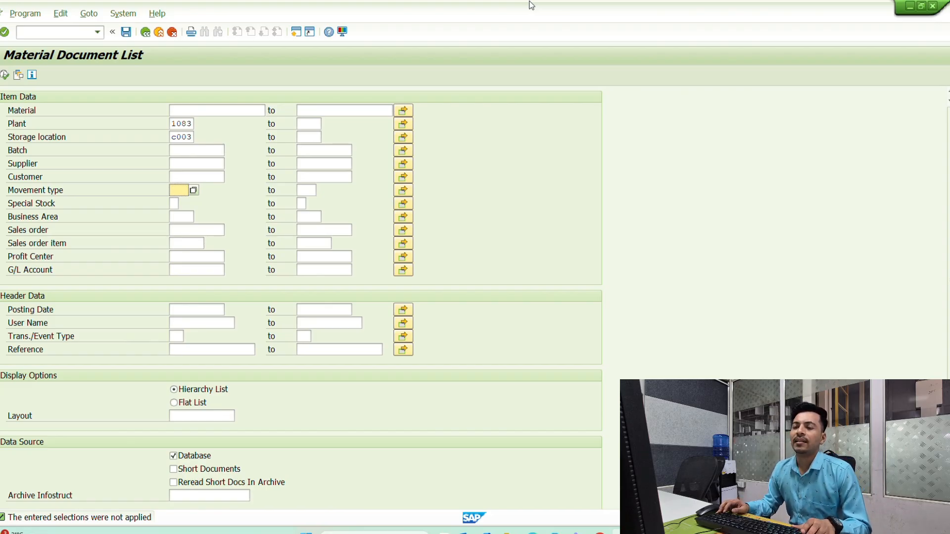
pyautogui.write('101')
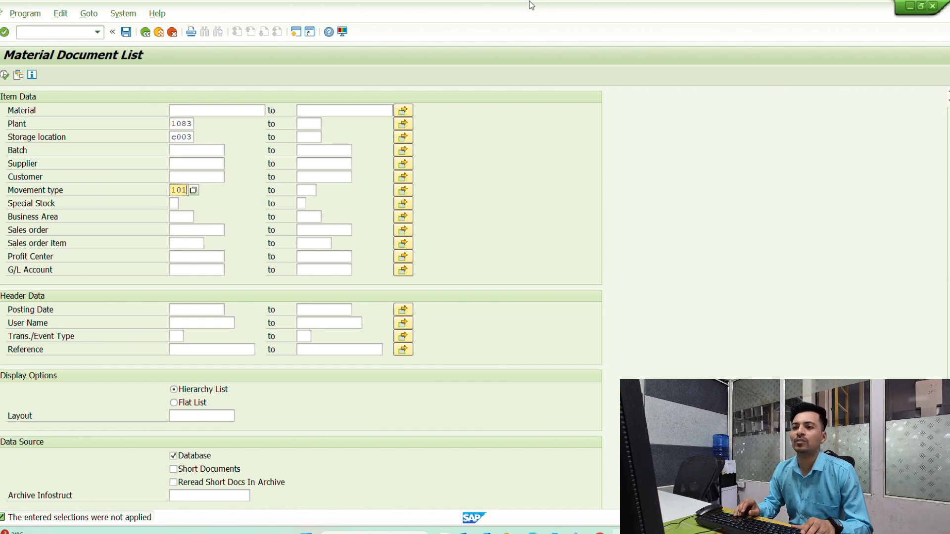
# Limit the posting date range in the header data from 01.03.2026 to 31.03.2026.
pyautogui.press('Down')
pyautogui.press('Down')
pyautogui.press('Down')
pyautogui.press('Down')
pyautogui.press('Down')
pyautogui.press('Down')
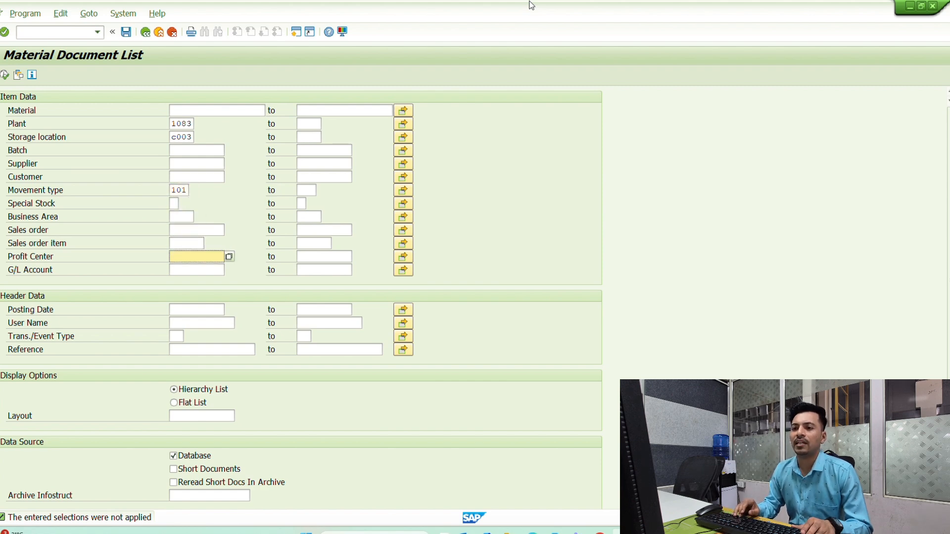
pyautogui.press('Down')
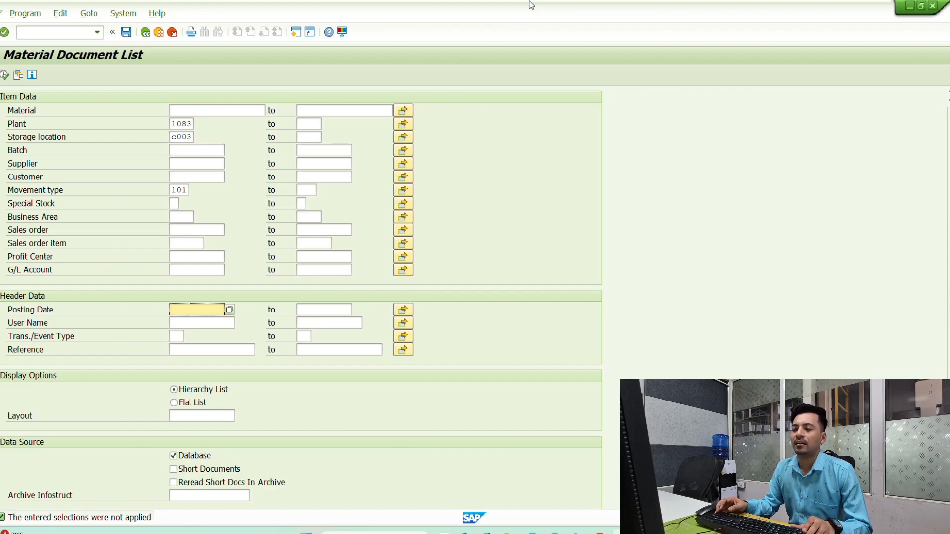
pyautogui.write('0')
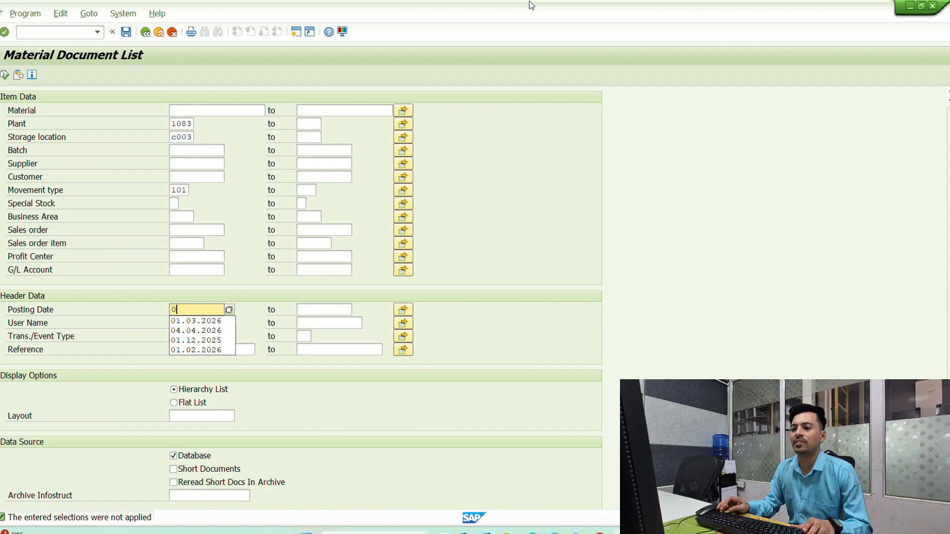
pyautogui.write('1.03.2026')
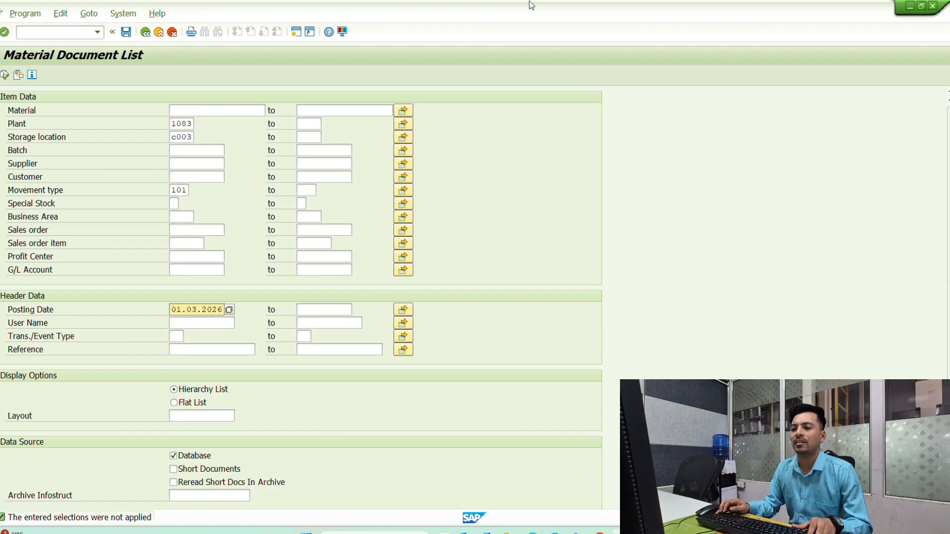
pyautogui.press('Tab')
pyautogui.write('31.0')
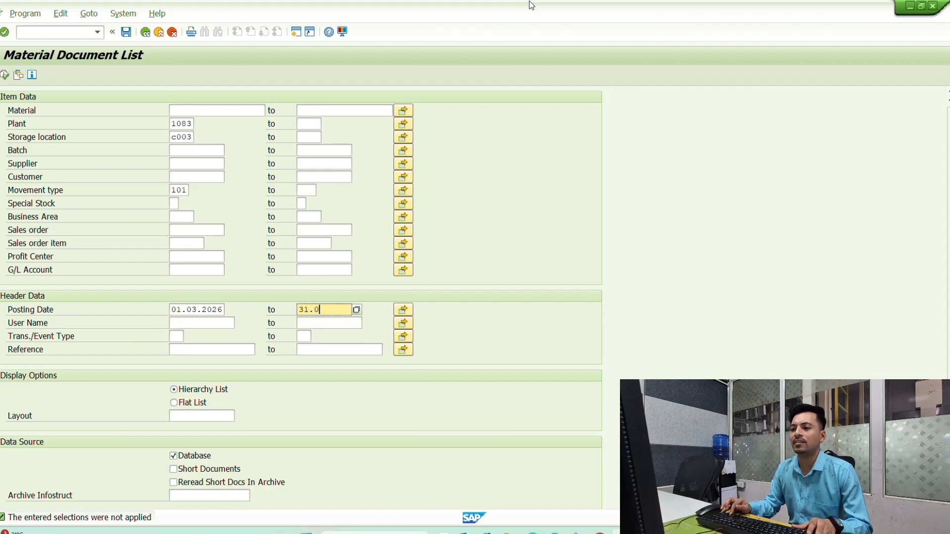
pyautogui.write('3.2026')
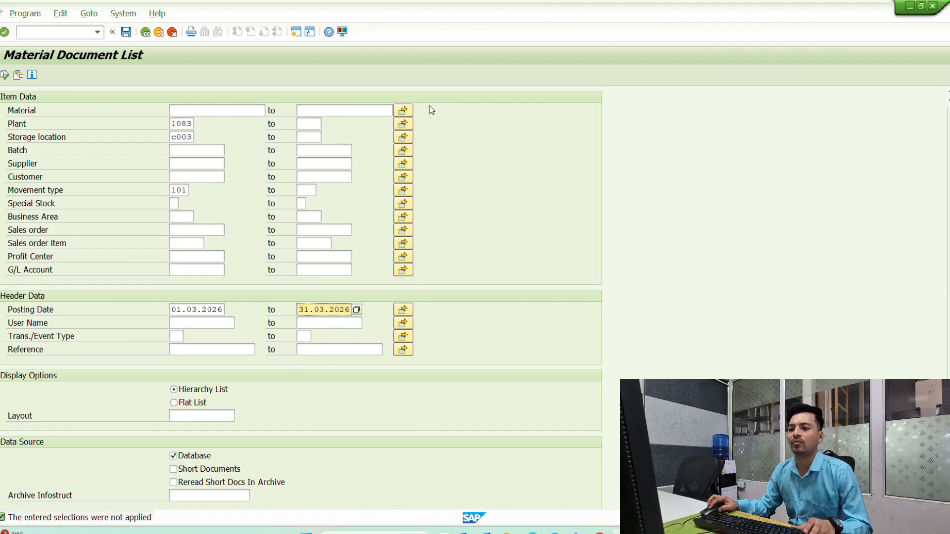
# Check the posting date range, leave the user name selection blank and execute the report.
pyautogui.moveTo(171, 309); pyautogui.dragTo(237, 310)
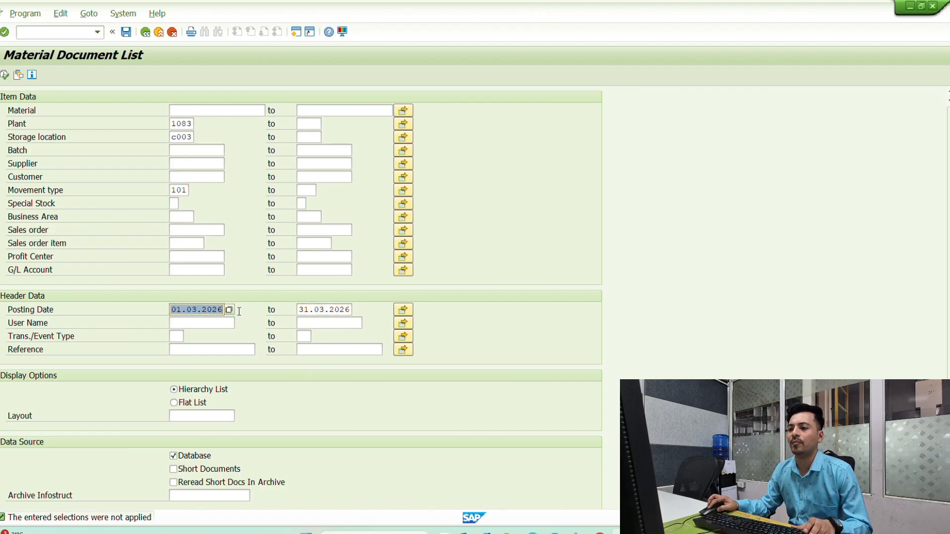
pyautogui.moveTo(300, 310); pyautogui.dragTo(369, 309)
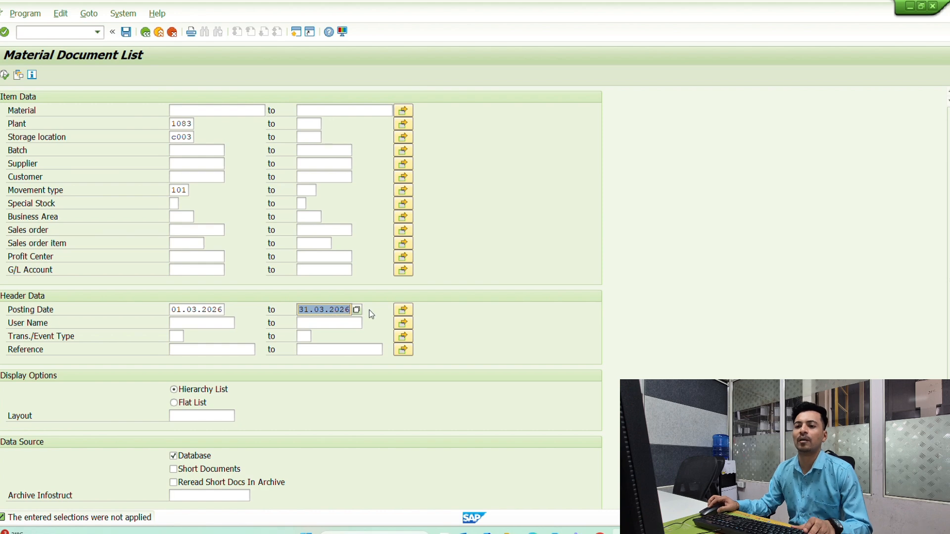
pyautogui.moveTo(7, 323); pyautogui.dragTo(59, 321)
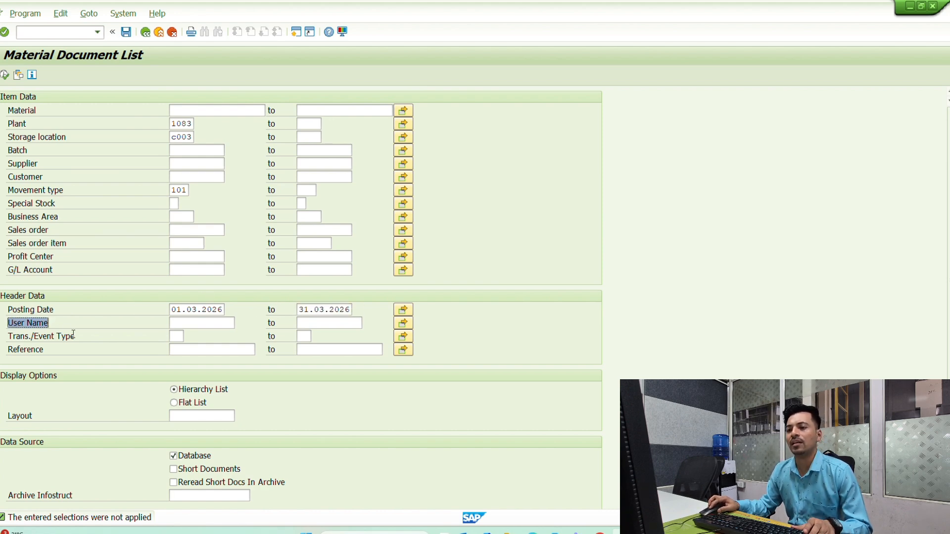
pyautogui.click(200, 323)
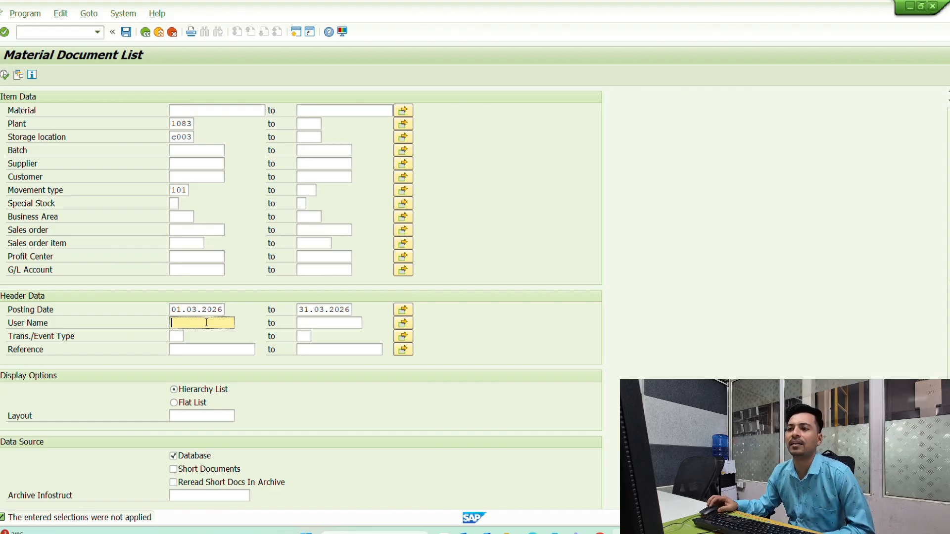
pyautogui.click(5, 76)
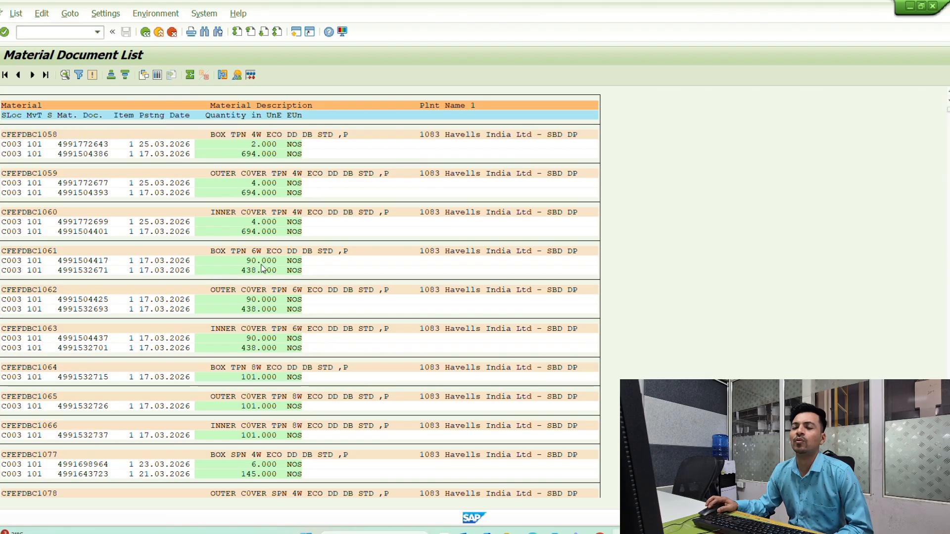
# Look through posting dates and quantities in the hierarchy list, and switch the results to the detailed tabular list.
pyautogui.scroll(-5, 269, 285)
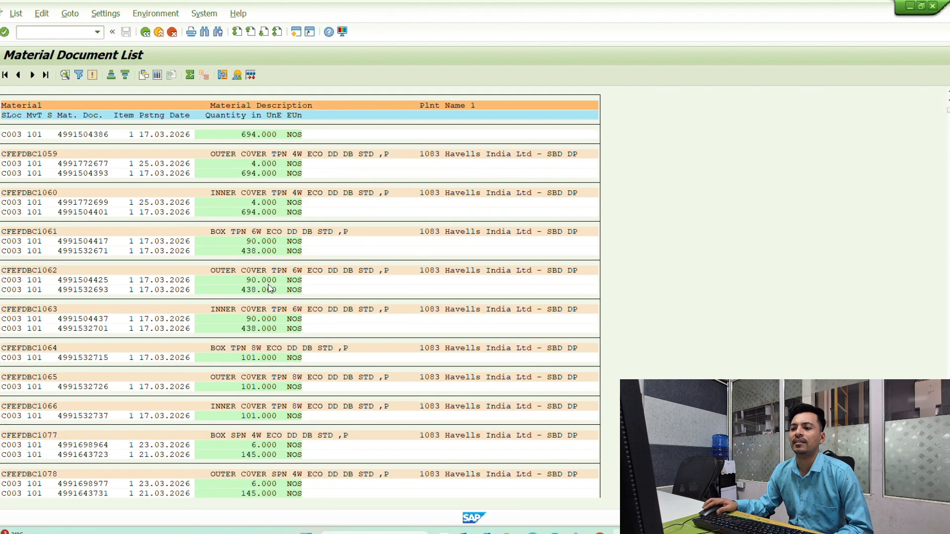
pyautogui.scroll(-2, 268, 284)
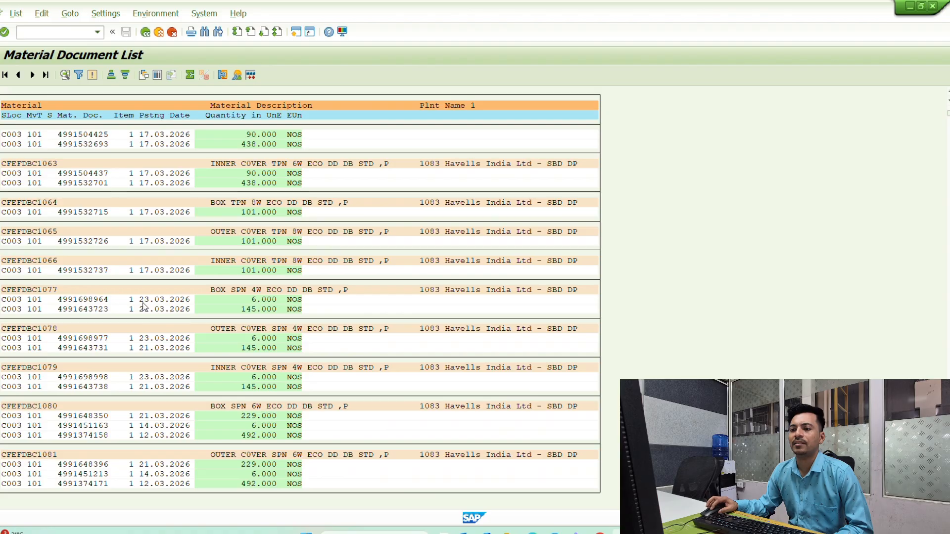
pyautogui.click(177, 310)
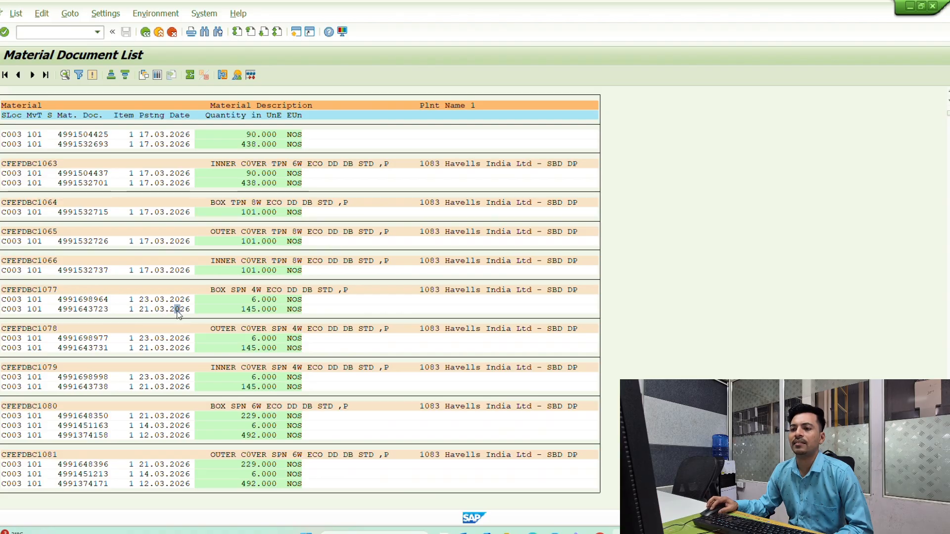
pyautogui.click(253, 310)
pyautogui.click(264, 378)
pyautogui.scroll(-2, 378, 292)
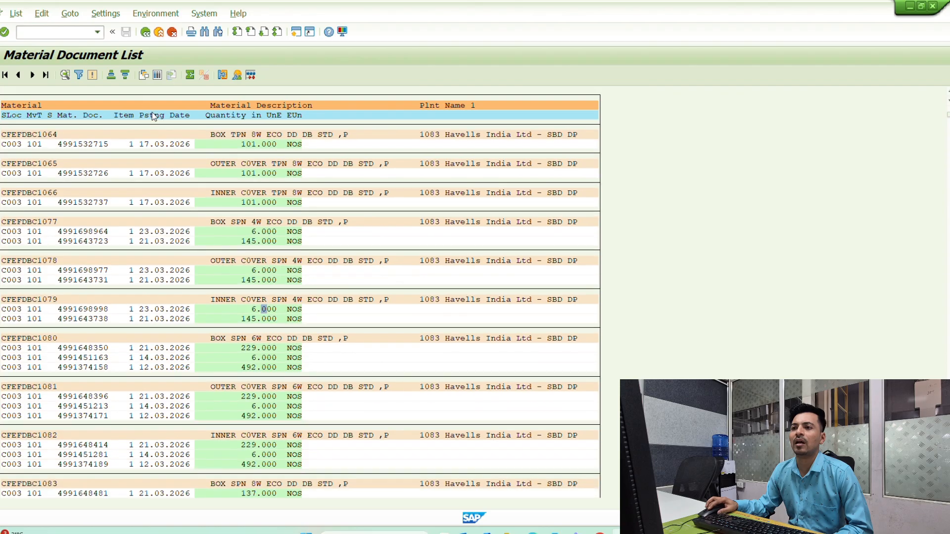
pyautogui.click(158, 76)
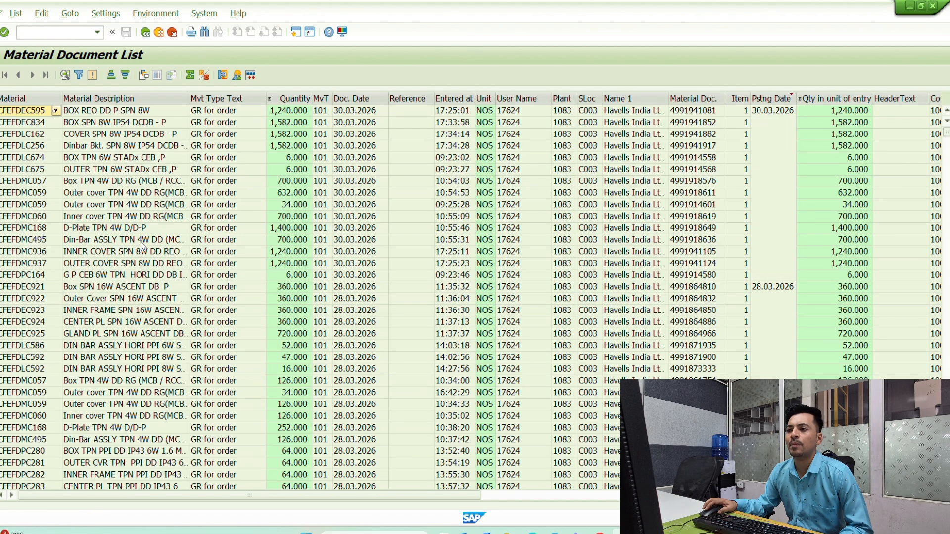
# Examine the material codes, descriptions, quantities and document dates of individual receipts in the detailed list.
pyautogui.click(149, 243)
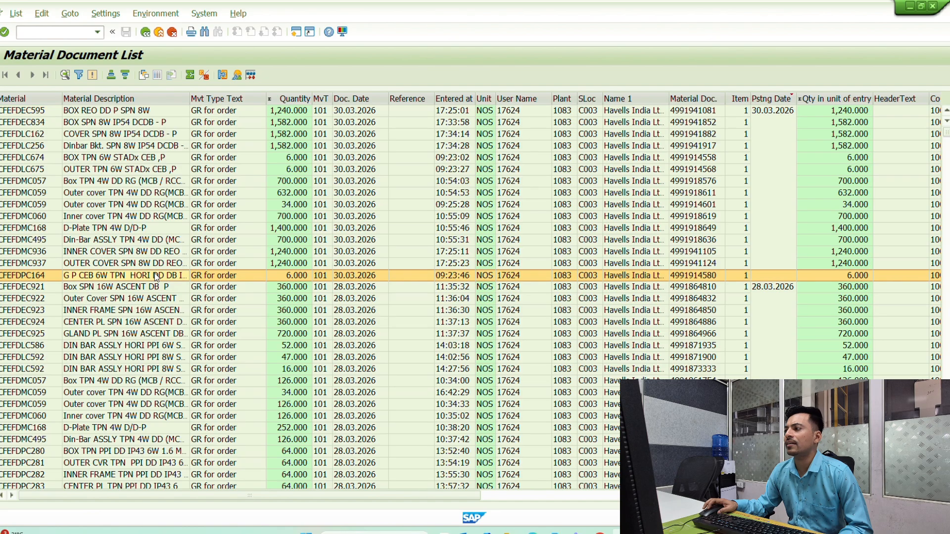
pyautogui.scroll(-7, 173, 254)
pyautogui.scroll(-8, 174, 253)
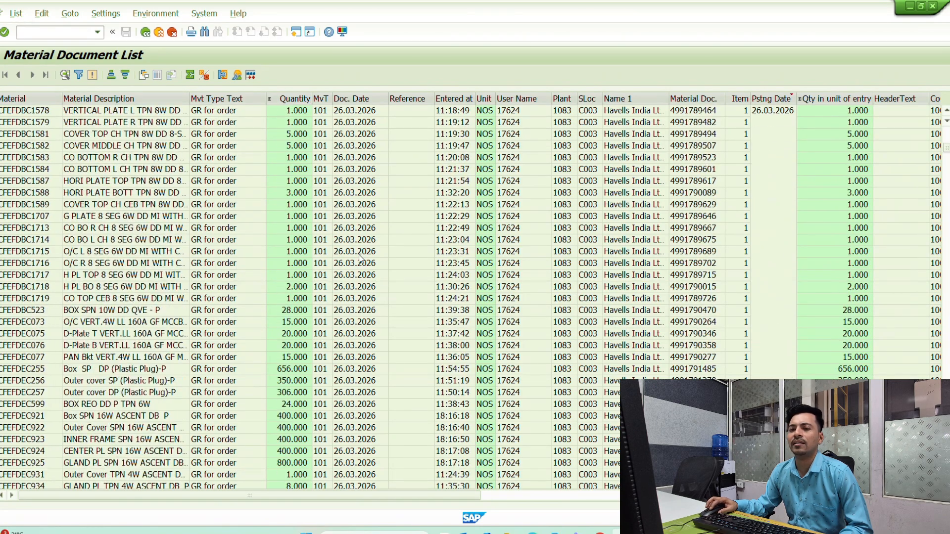
pyautogui.click(24, 148)
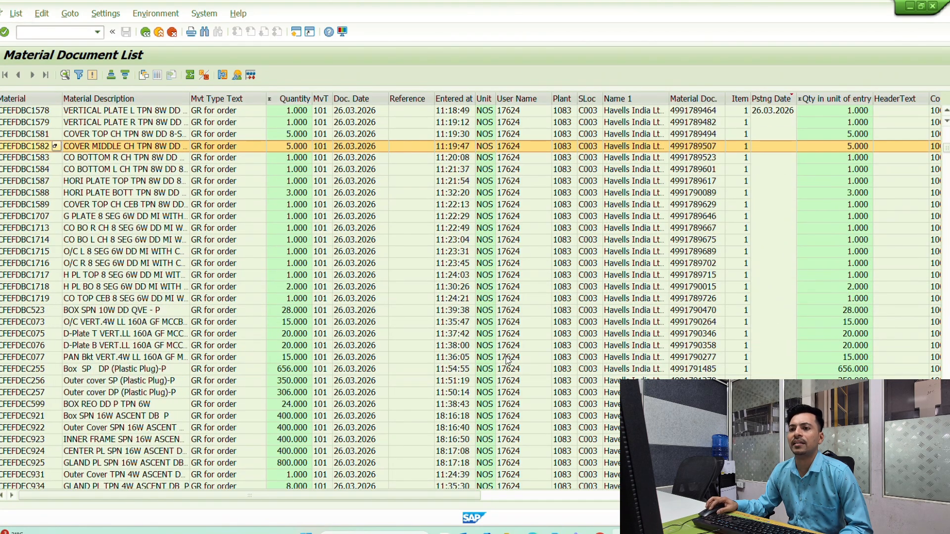
pyautogui.click(10, 170)
pyautogui.click(49, 206)
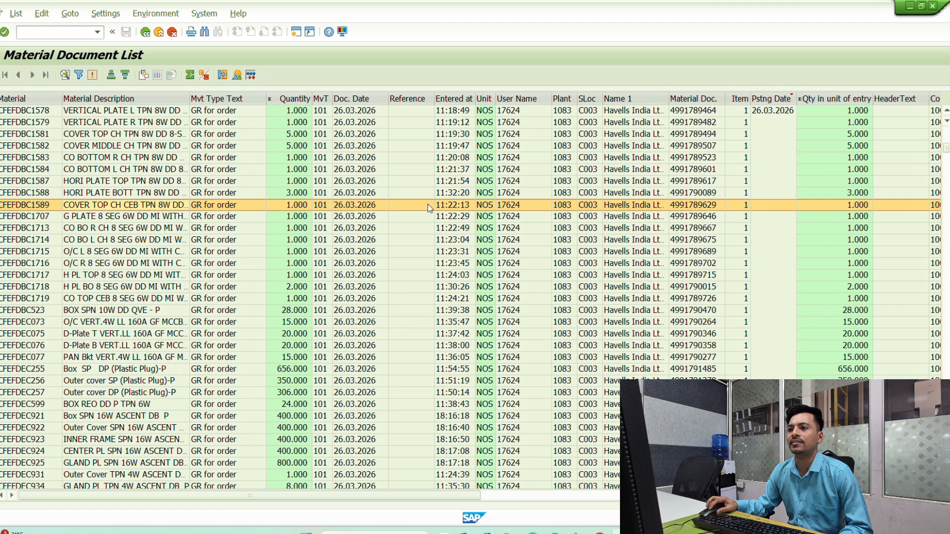
pyautogui.click(296, 123)
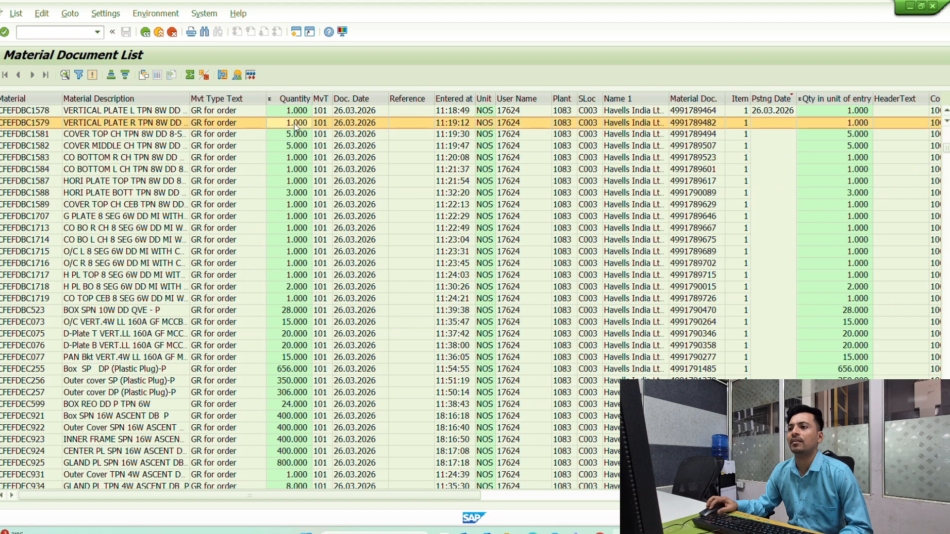
# Widen the MvT column slightly and check the movement type, document date and entry time of individual receipts.
pyautogui.click(327, 159)
pyautogui.moveTo(332, 96); pyautogui.dragTo(343, 96)
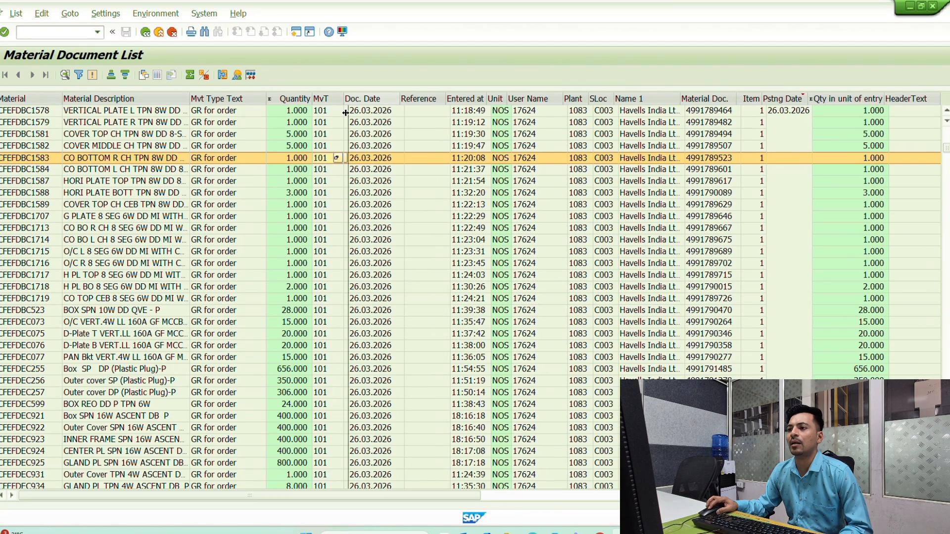
pyautogui.click(374, 122)
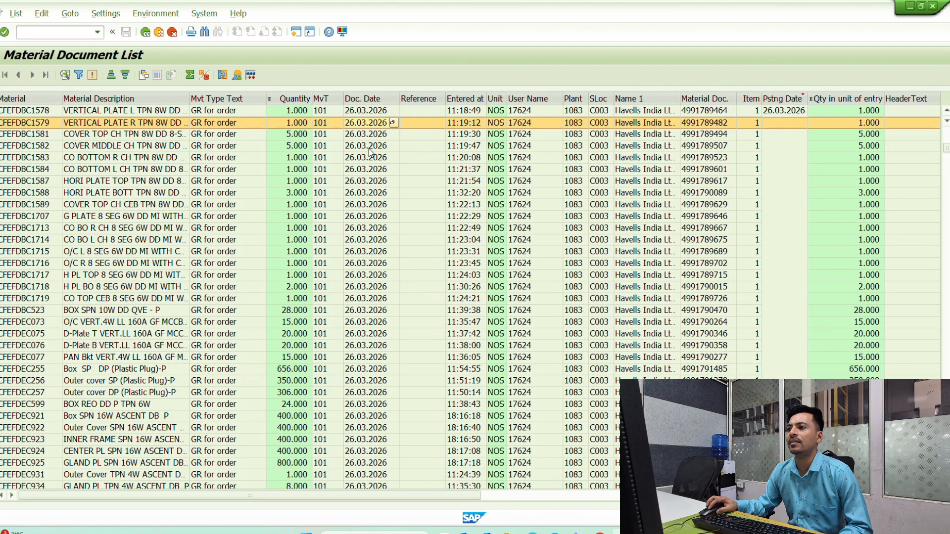
pyautogui.click(475, 135)
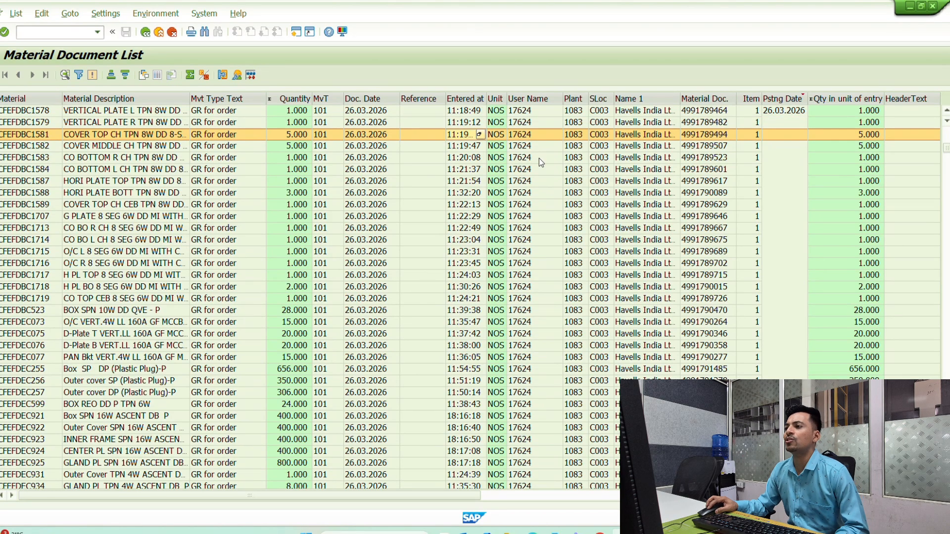
# Check the user name, plant and storage location columns for several receipts in the detailed list.
pyautogui.click(531, 181)
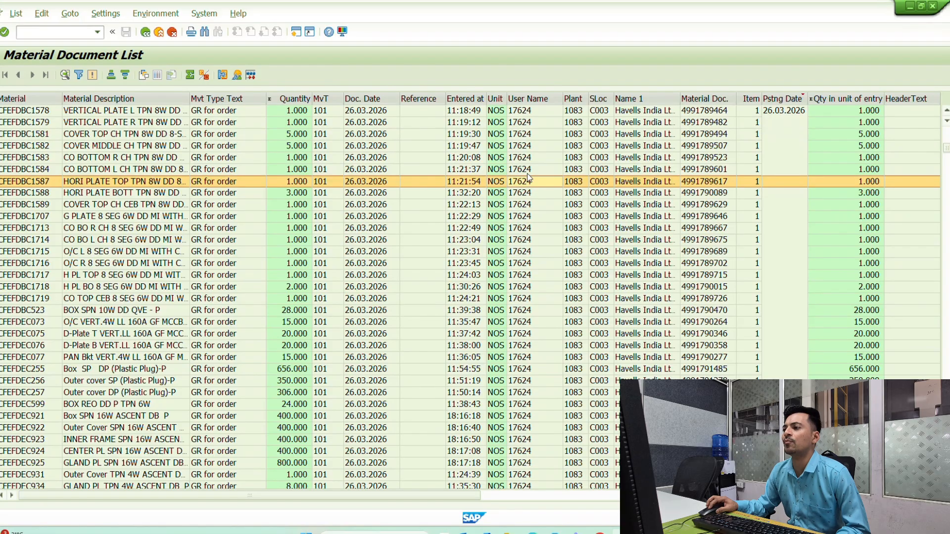
pyautogui.click(527, 125)
pyautogui.click(529, 203)
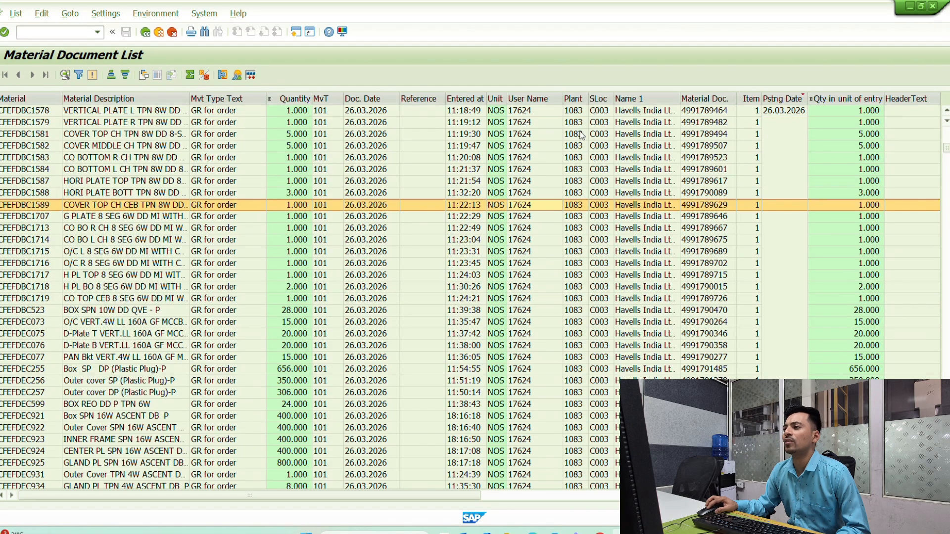
pyautogui.click(586, 156)
pyautogui.click(596, 124)
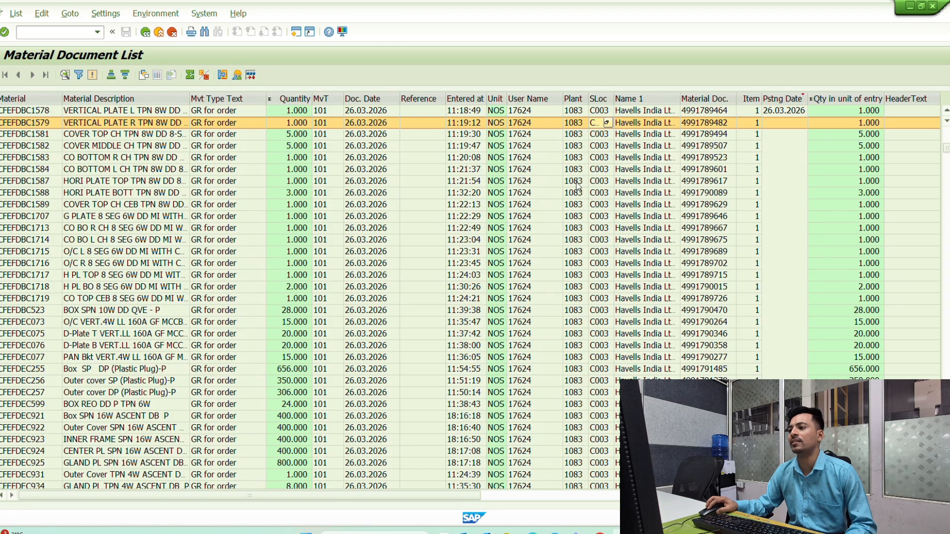
pyautogui.click(614, 169)
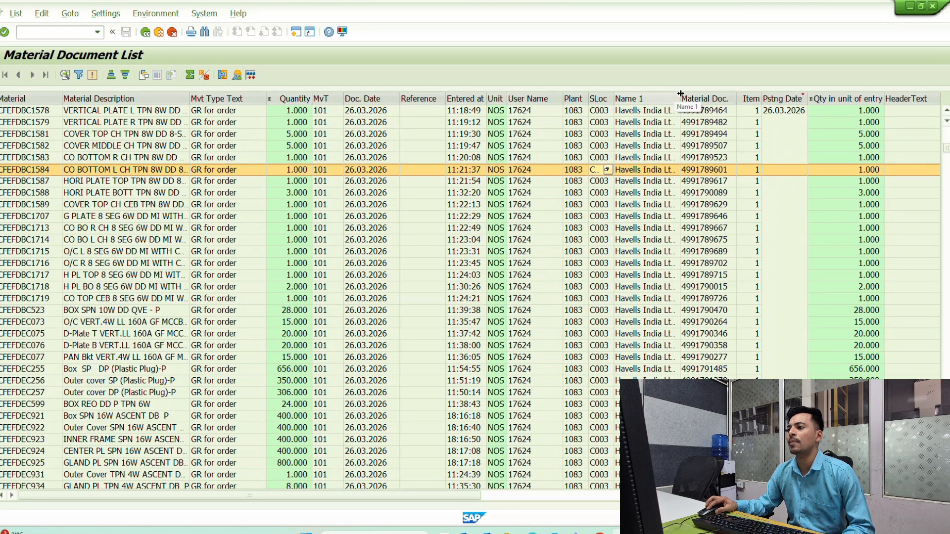
# Narrow the Name 1 column to a sliver and look through the receipts across their posting dates.
pyautogui.moveTo(674, 103); pyautogui.dragTo(619, 115)
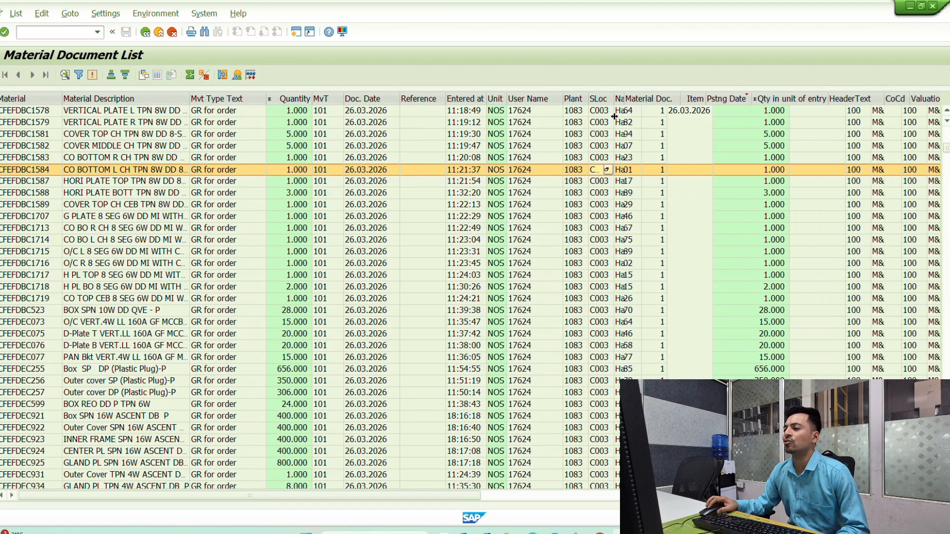
pyautogui.click(593, 213)
pyautogui.scroll(-12, 589, 245)
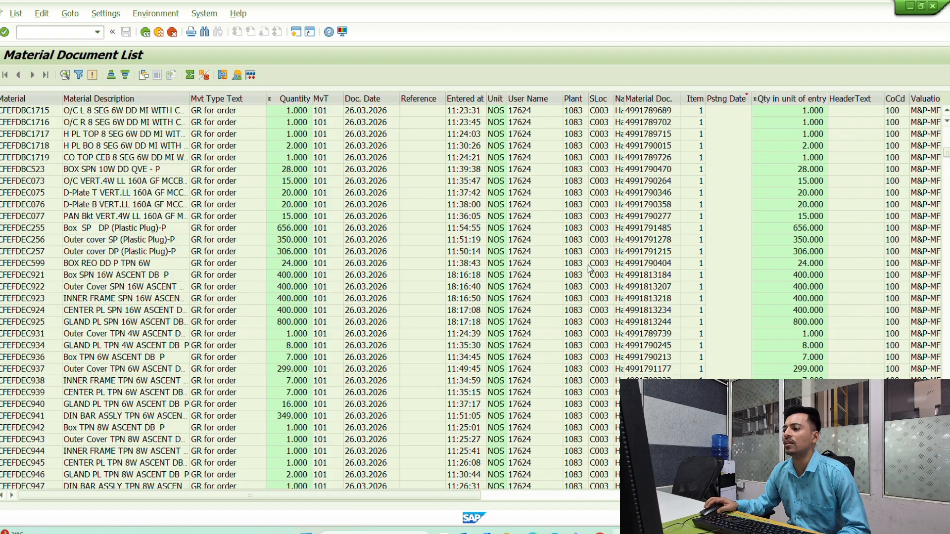
pyautogui.scroll(-20, 588, 266)
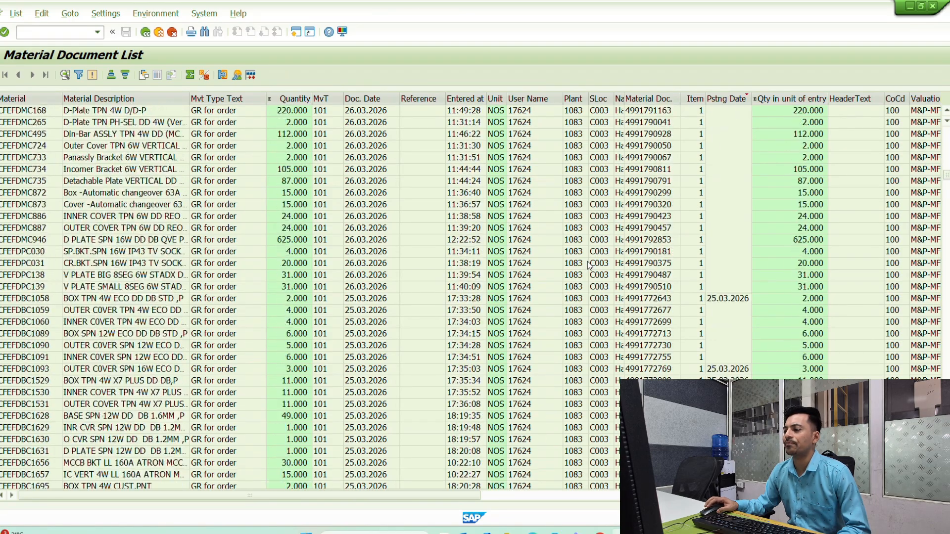
pyautogui.click(615, 335)
pyautogui.scroll(-9, 609, 329)
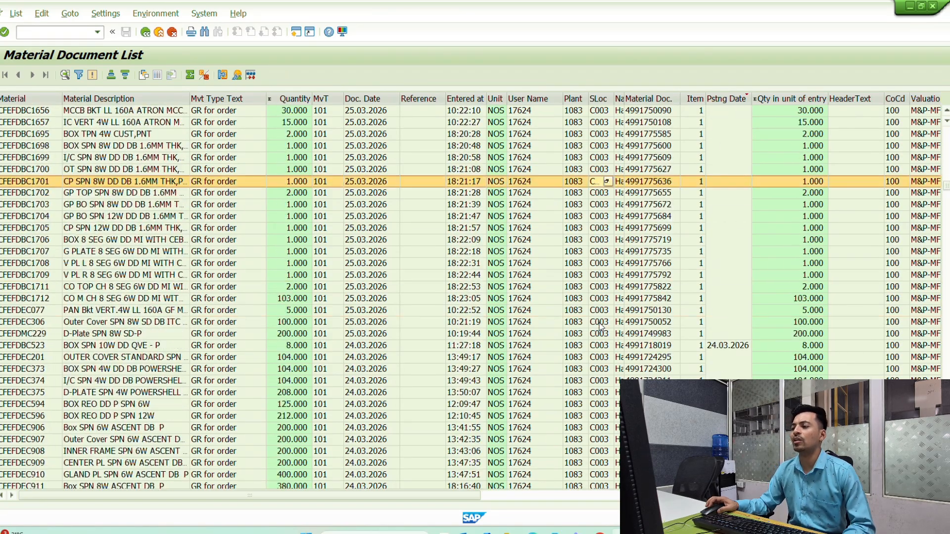
pyautogui.scroll(20, 599, 319)
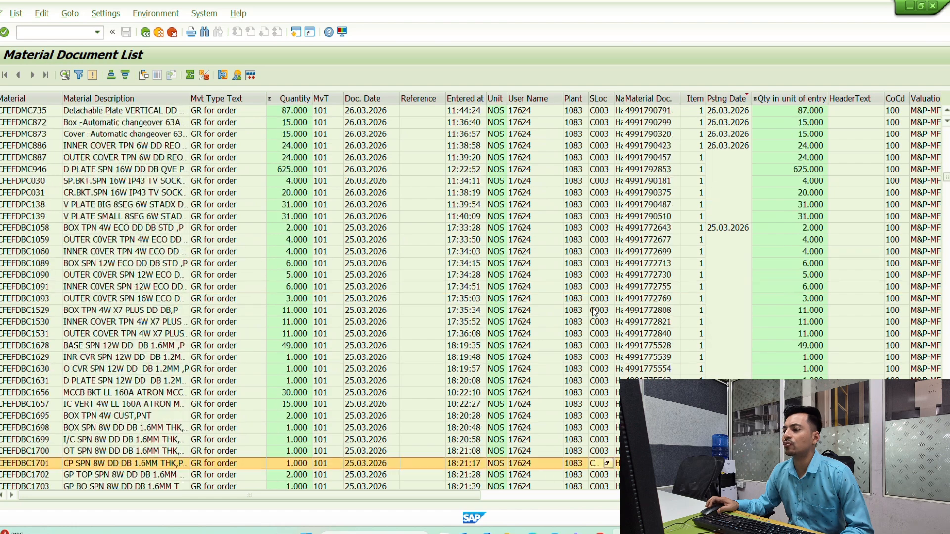
pyautogui.scroll(20, 594, 311)
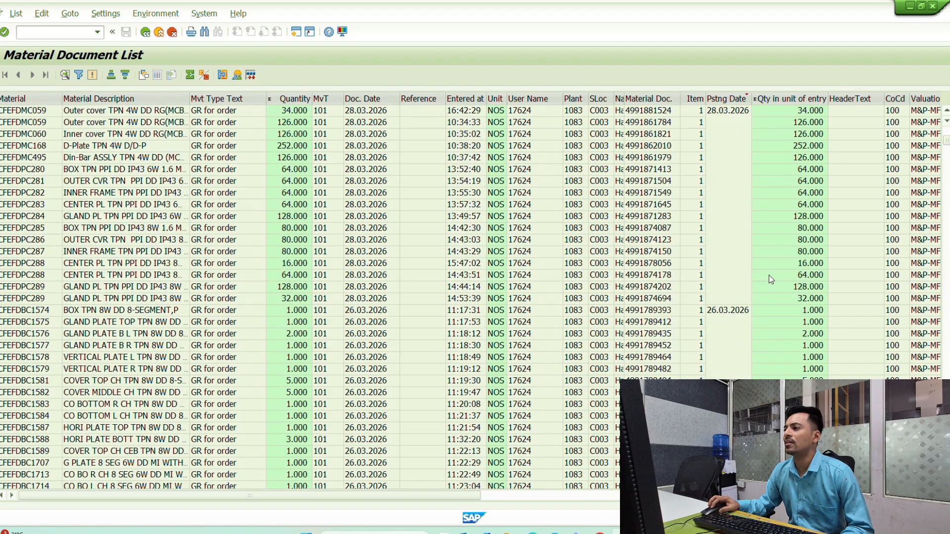
# Examine the 28.03.2026 receipts from quantity in unit of entry through valuation type, batch and profit center to the G/L account.
pyautogui.click(791, 169)
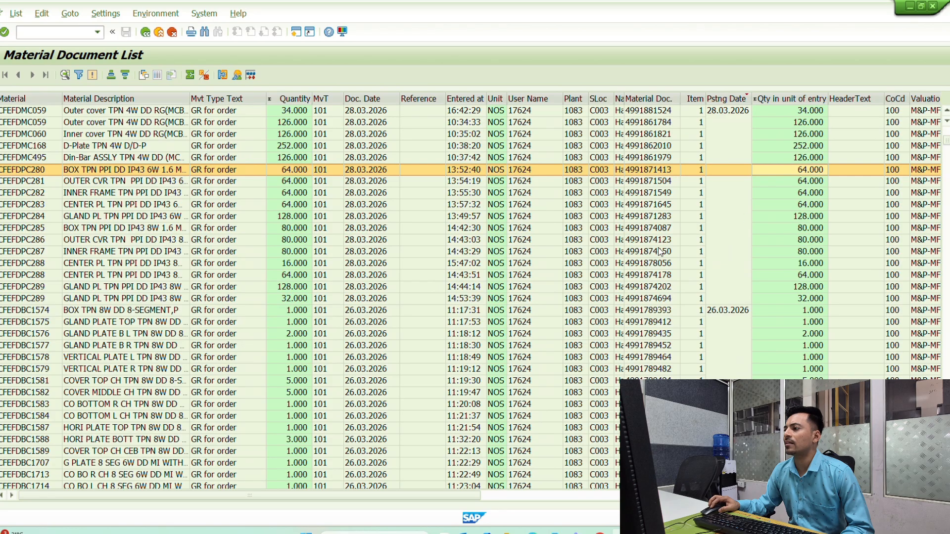
pyautogui.click(595, 229)
pyautogui.click(789, 171)
pyautogui.click(888, 194)
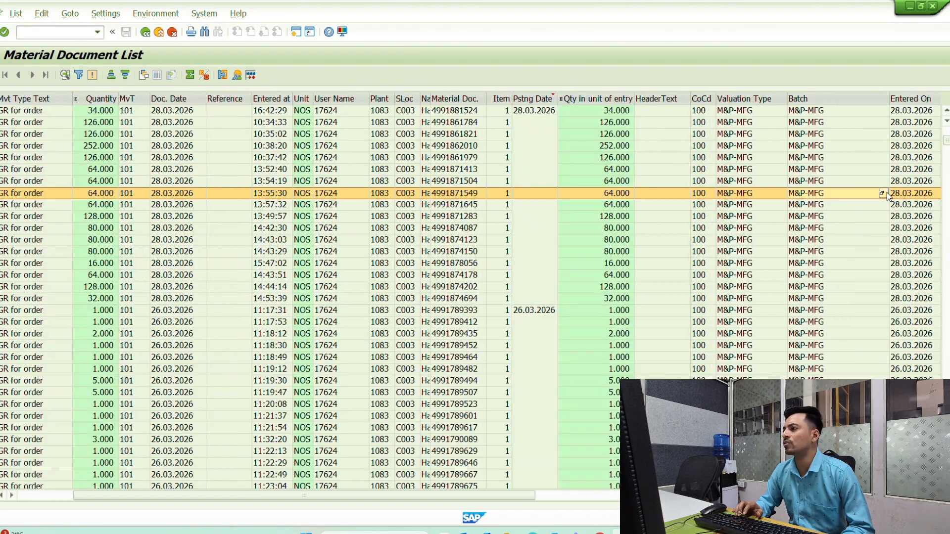
pyautogui.press('Right')
pyautogui.press('Right')
pyautogui.press('Right')
pyautogui.press('Right')
pyautogui.press('Right')
pyautogui.press('Right')
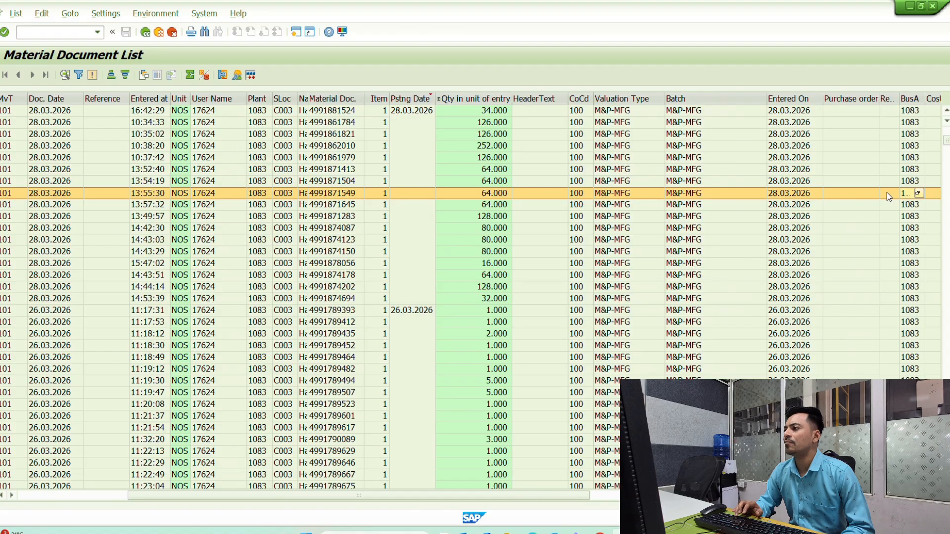
pyautogui.press('Right')
pyautogui.press('Right')
pyautogui.press('Right')
pyautogui.press('Right')
pyautogui.press('Right')
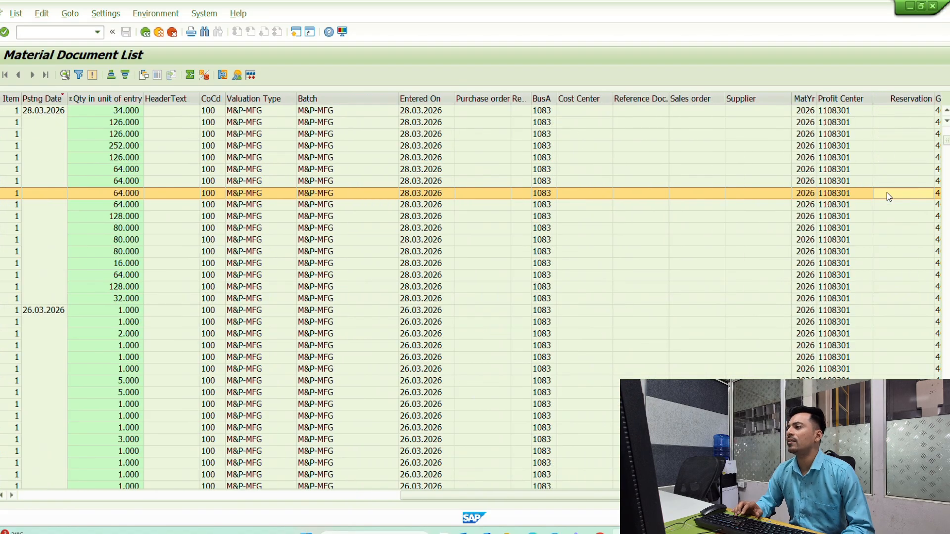
pyautogui.press('Right')
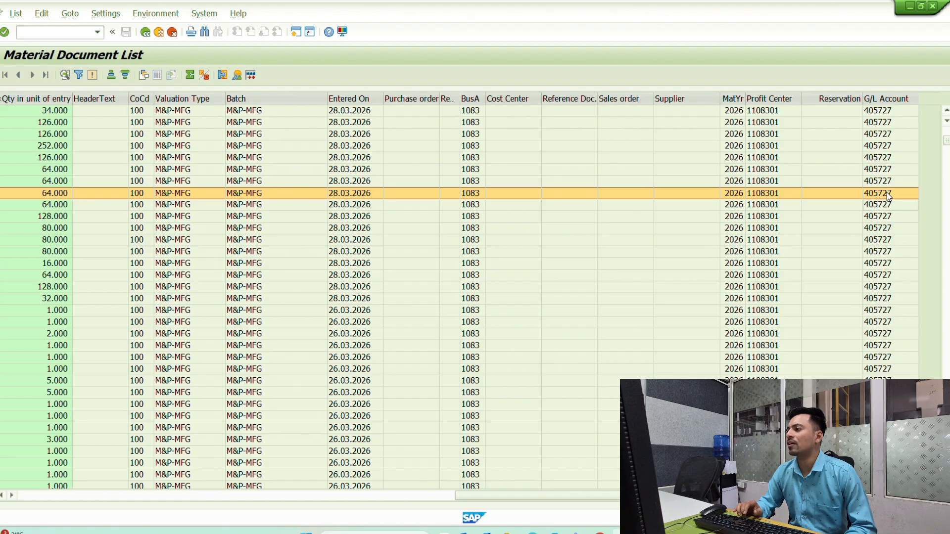
# Check the G/L account of several receipts and return to the material columns at the start of the list.
pyautogui.press('Down')
pyautogui.press('Down')
pyautogui.press('Down')
pyautogui.press('Down')
pyautogui.press('Down')
pyautogui.press('Down')
pyautogui.press('Down')
pyautogui.press('Down')
pyautogui.click(886, 135)
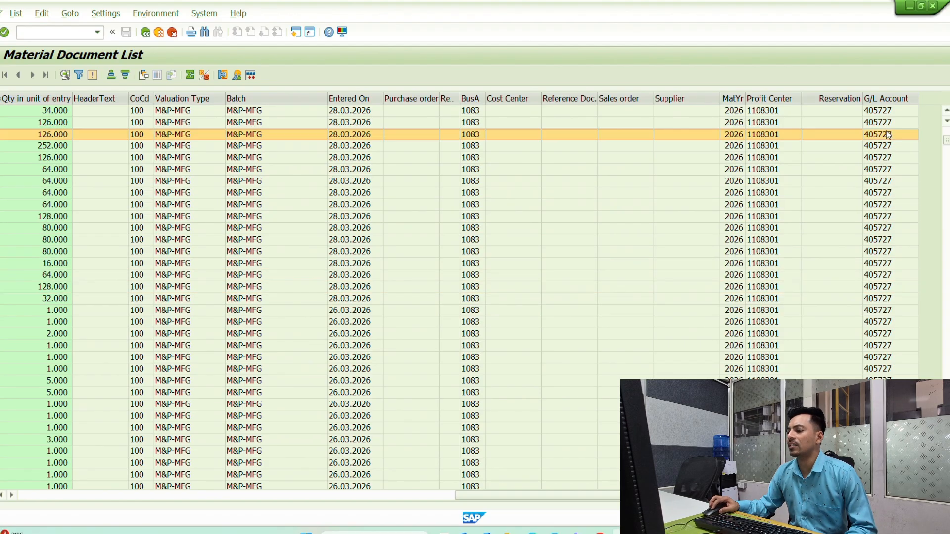
pyautogui.moveTo(476, 495); pyautogui.dragTo(74, 495)
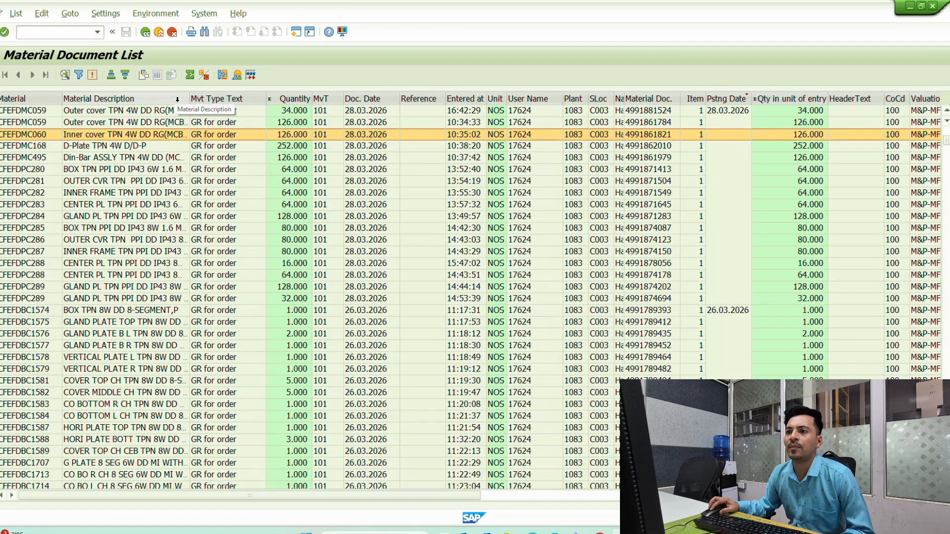
# Open the layout settings of the list and look through the hidden columns available in the column set.
pyautogui.click(144, 77)
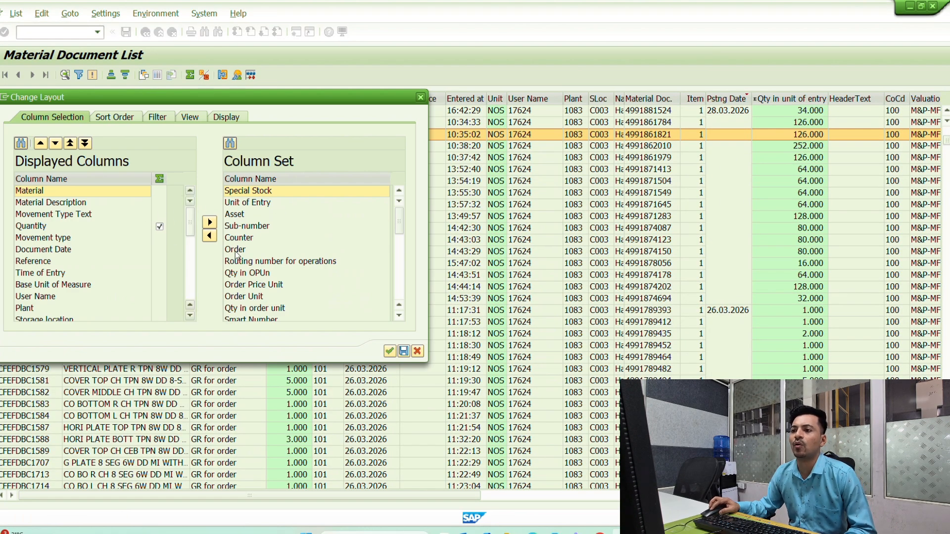
pyautogui.click(244, 217)
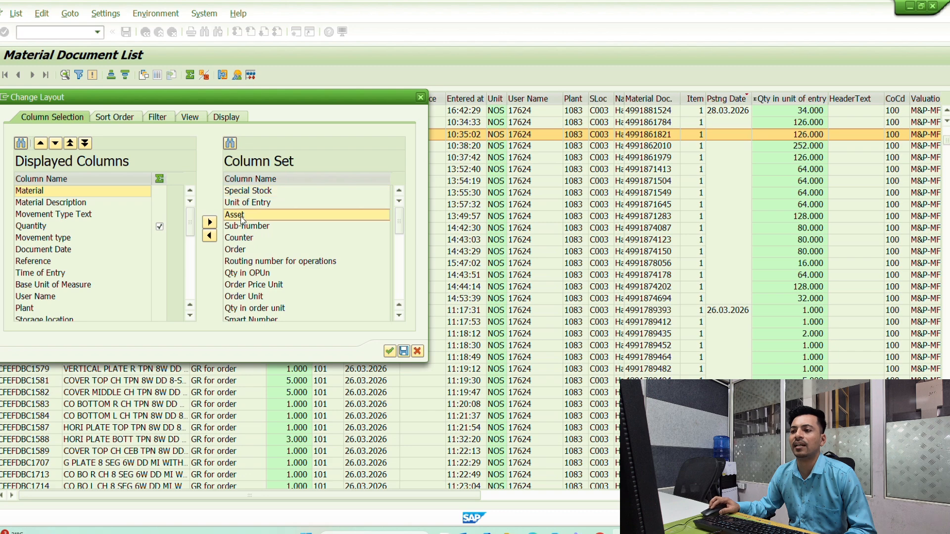
pyautogui.click(260, 287)
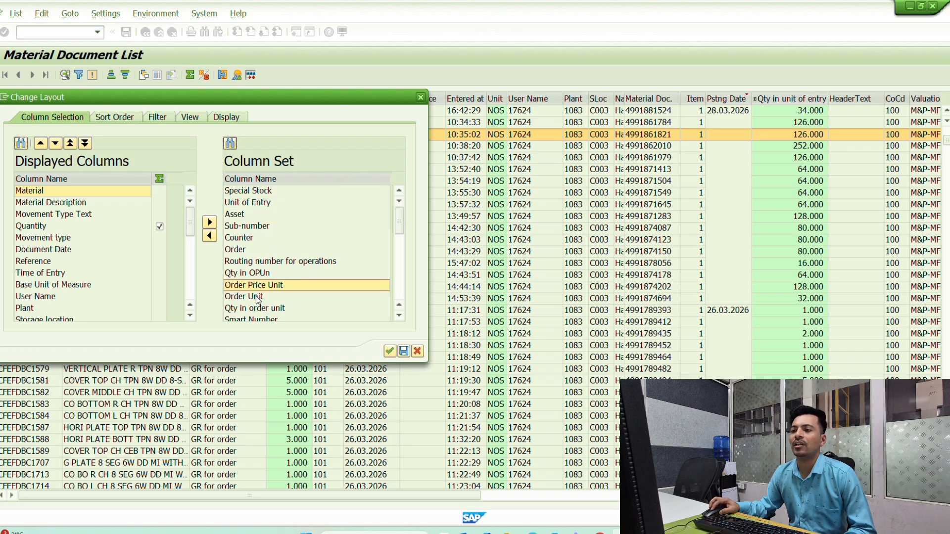
pyautogui.click(257, 297)
pyautogui.click(257, 285)
pyautogui.click(253, 273)
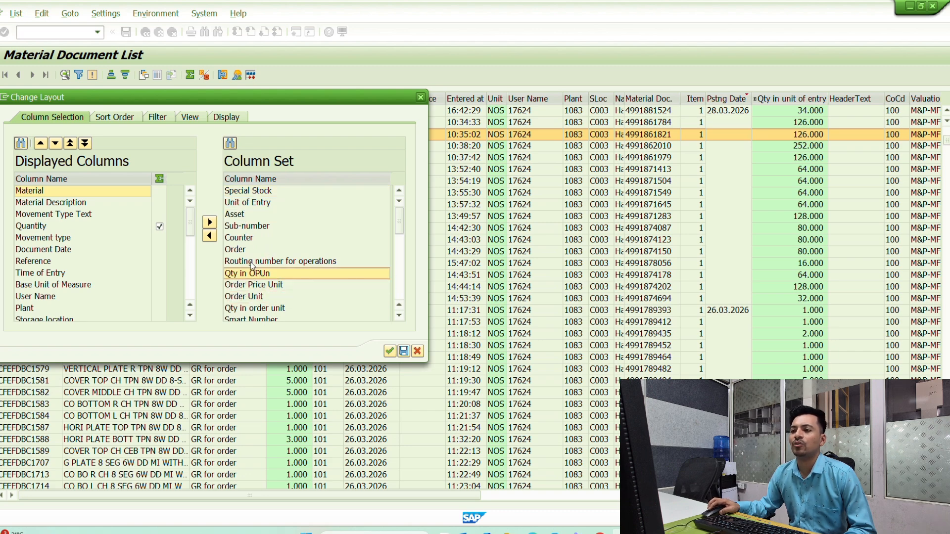
pyautogui.scroll(-5, 234, 276)
pyautogui.click(243, 250)
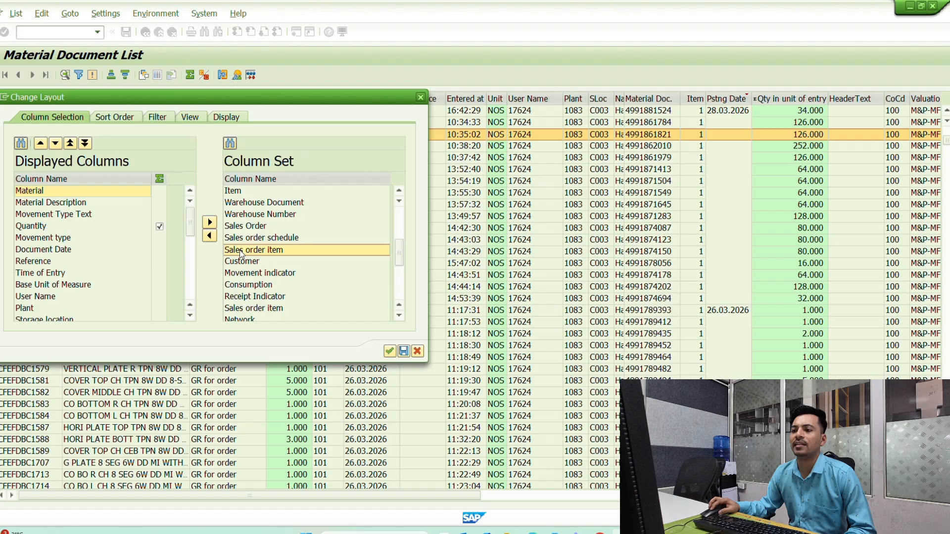
# Add the Sales Order column before Movement Type Text in the displayed columns and apply the layout.
pyautogui.click(237, 227)
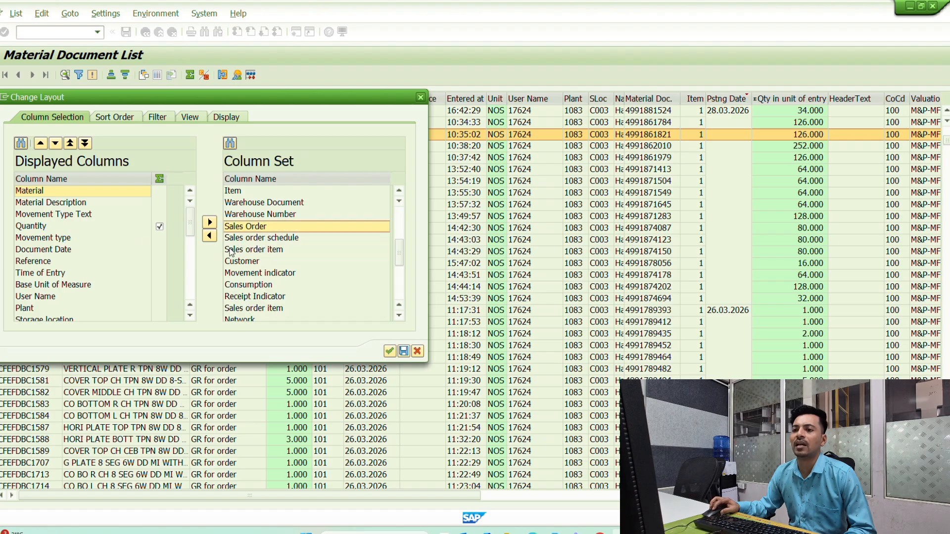
pyautogui.click(39, 215)
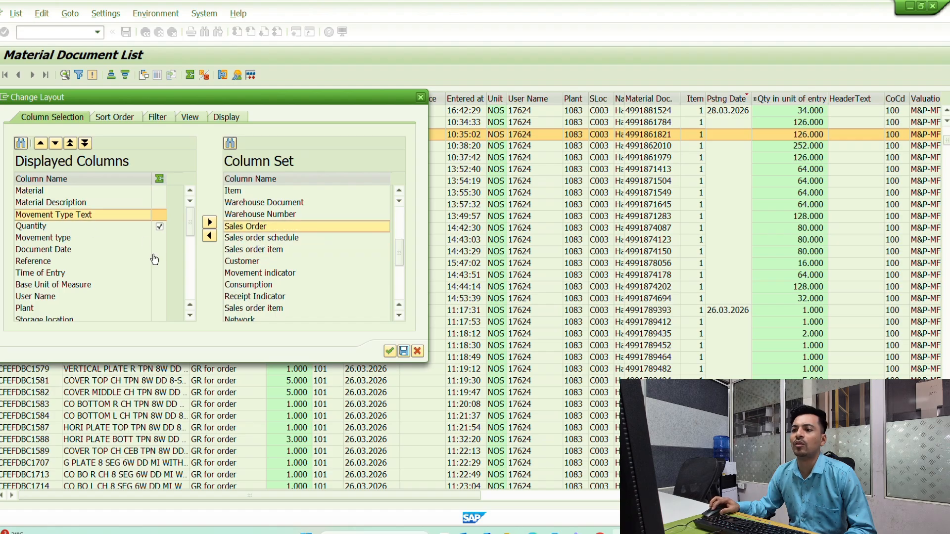
pyautogui.click(211, 237)
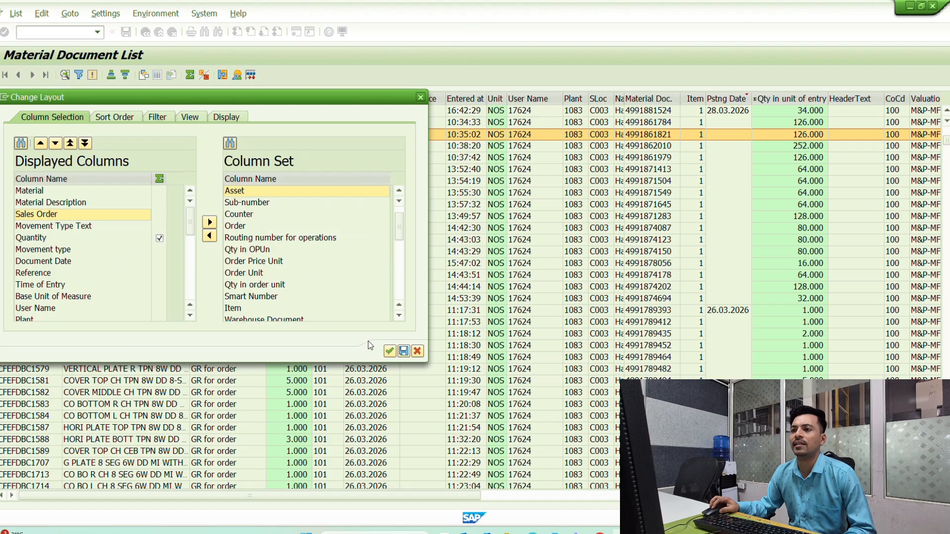
pyautogui.click(387, 352)
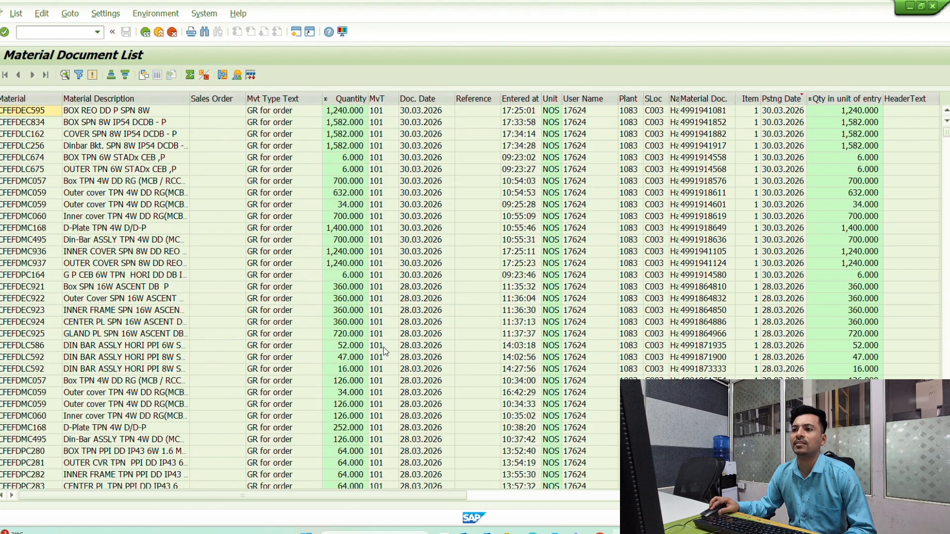
# Check the Sales Order column across the receipts in the updated list.
pyautogui.click(224, 136)
pyautogui.scroll(-7, 213, 222)
pyautogui.scroll(7, 203, 260)
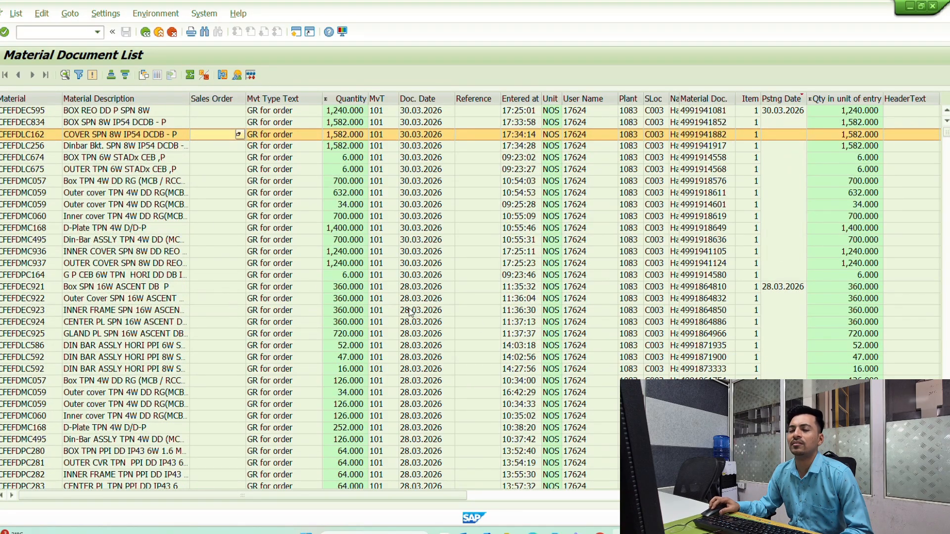
# Open the material document of the BOX REO DD P SPN 8W receipt and check its first line's material and quantity.
pyautogui.doubleClick(35, 114)
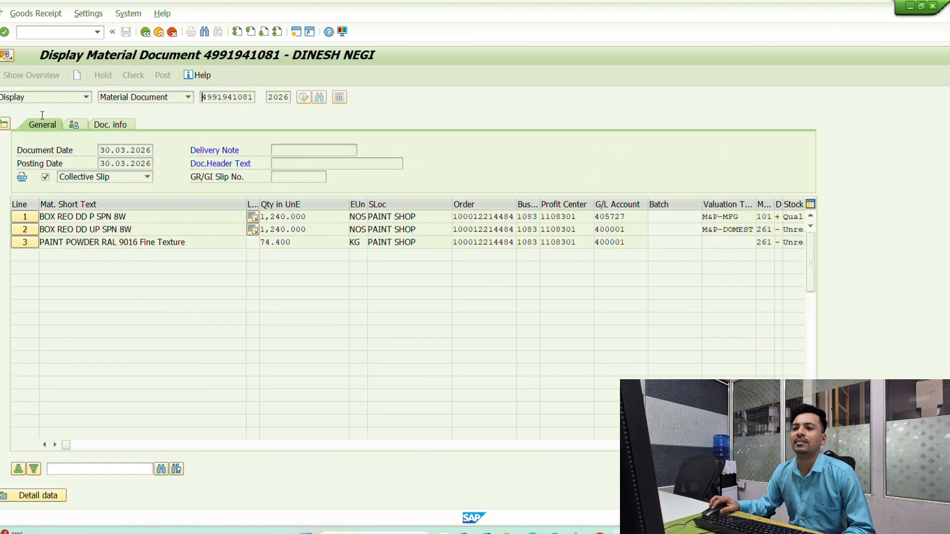
pyautogui.moveTo(145, 219); pyautogui.dragTo(10, 224)
pyautogui.press('Tab')
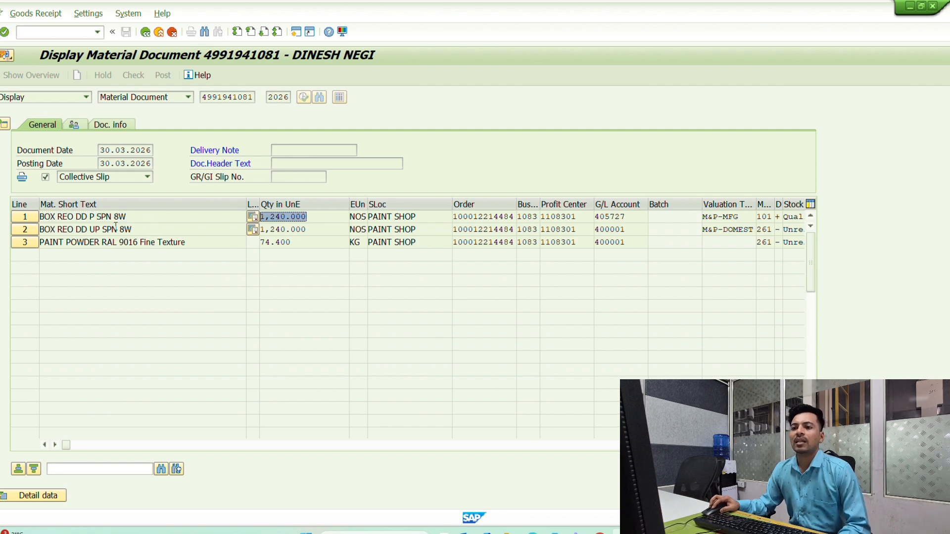
pyautogui.click(44, 217)
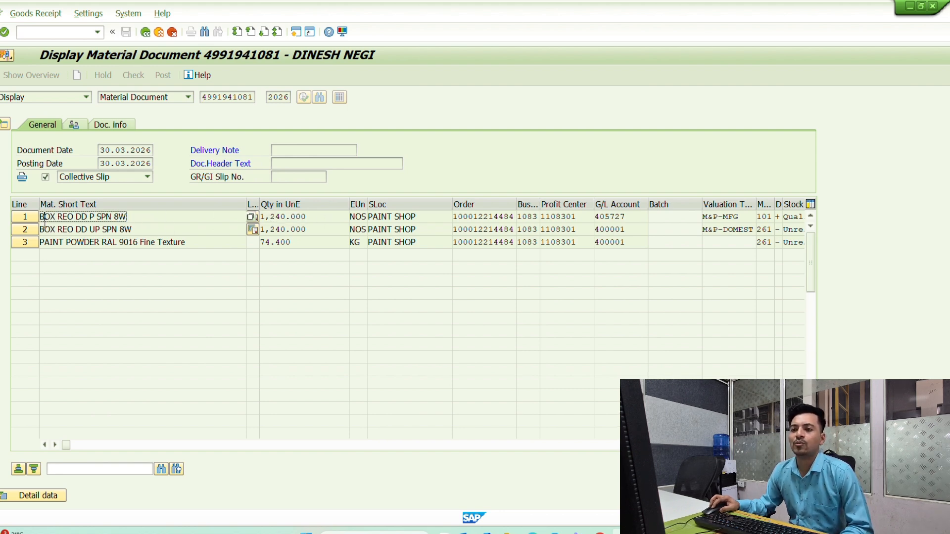
# Compare the box lines and check the material text and quantity of the PAINT POWDER RAL 9016 Fine Texture line.
pyautogui.moveTo(123, 216); pyautogui.dragTo(40, 230)
pyautogui.click(298, 243)
pyautogui.moveTo(298, 244)
pyautogui.mouseDown()
pyautogui.moveTo(219, 255)
pyautogui.moveTo(127, 242)
pyautogui.moveTo(27, 246)
pyautogui.mouseUp()
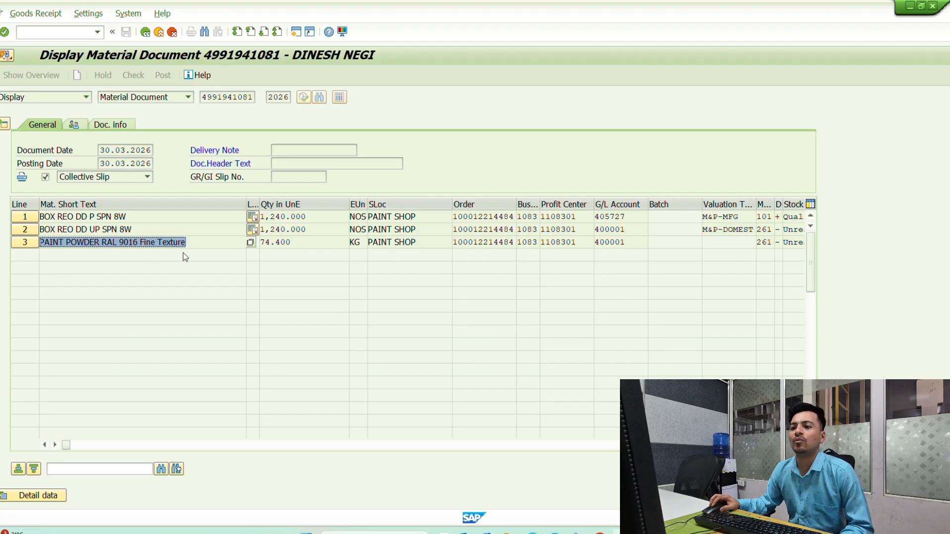
pyautogui.moveTo(322, 244)
pyautogui.mouseDown()
pyautogui.moveTo(251, 242)
pyautogui.moveTo(157, 274)
pyautogui.mouseUp()
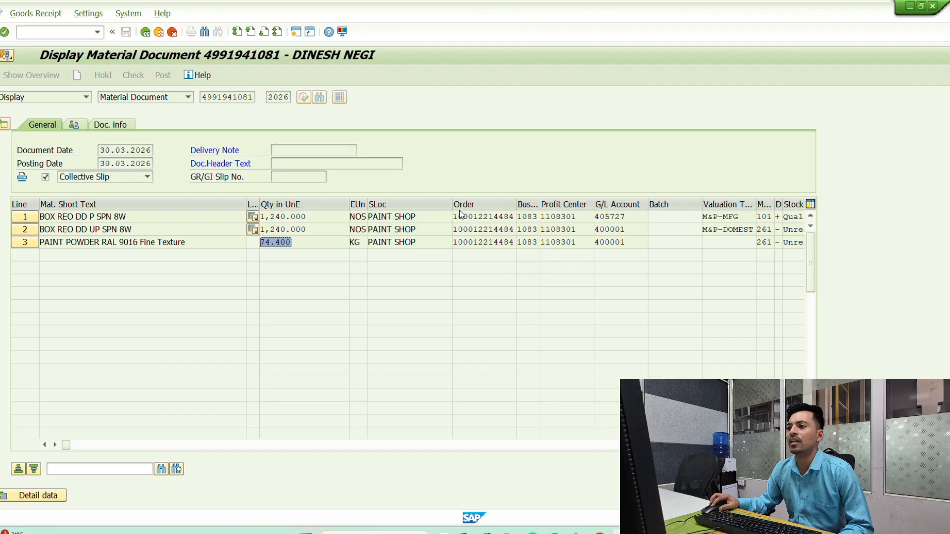
# Narrow the SLoc column, widen the Movement type column and check the movement type of each of the three document lines.
pyautogui.moveTo(451, 204); pyautogui.dragTo(421, 204)
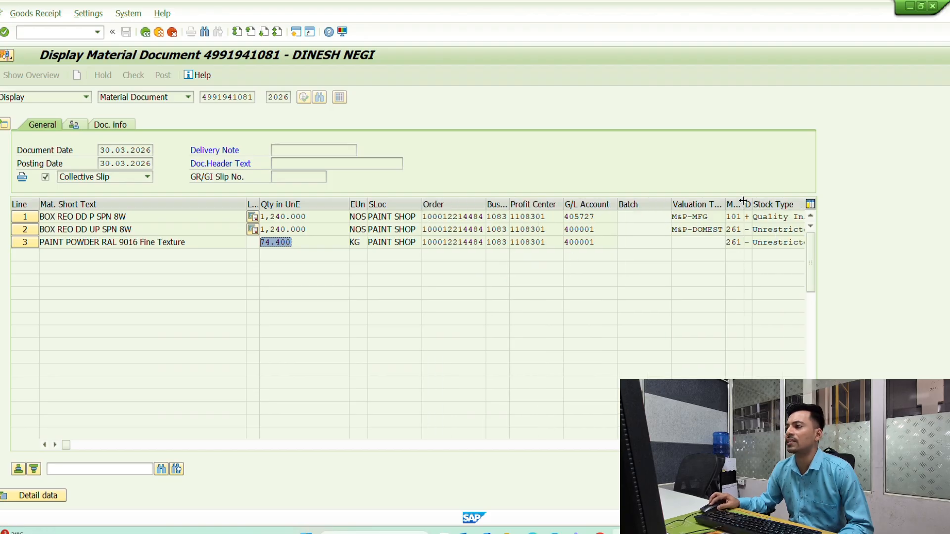
pyautogui.moveTo(743, 200); pyautogui.dragTo(779, 200)
pyautogui.click(752, 218)
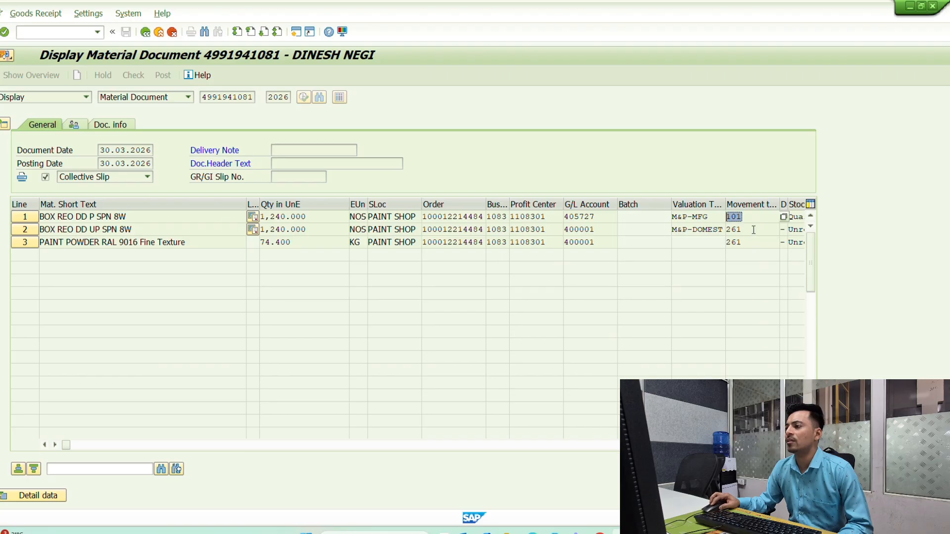
pyautogui.click(753, 230)
pyautogui.click(726, 242)
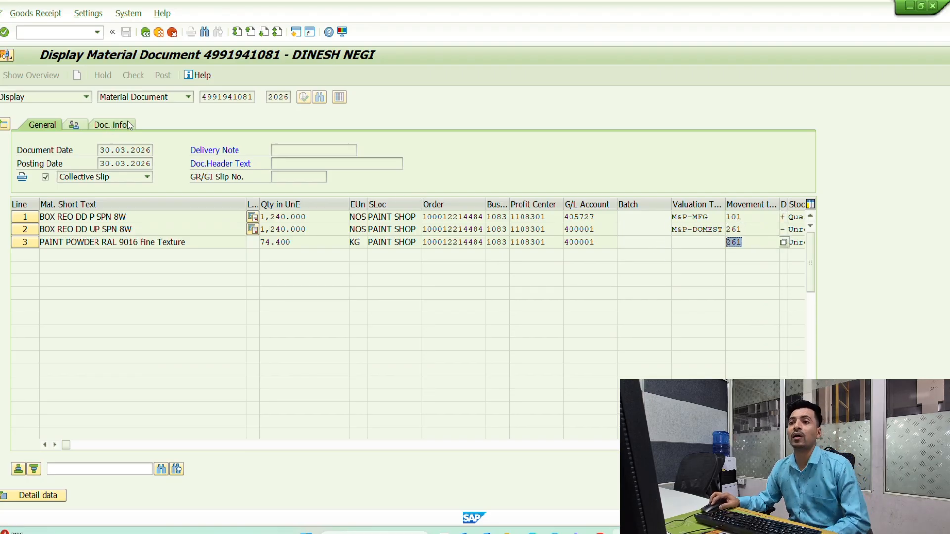
# Return to the selection criteria, clear the storage location and rerun the material document list for plant 1083.
pyautogui.click(146, 33)
pyautogui.click(146, 32)
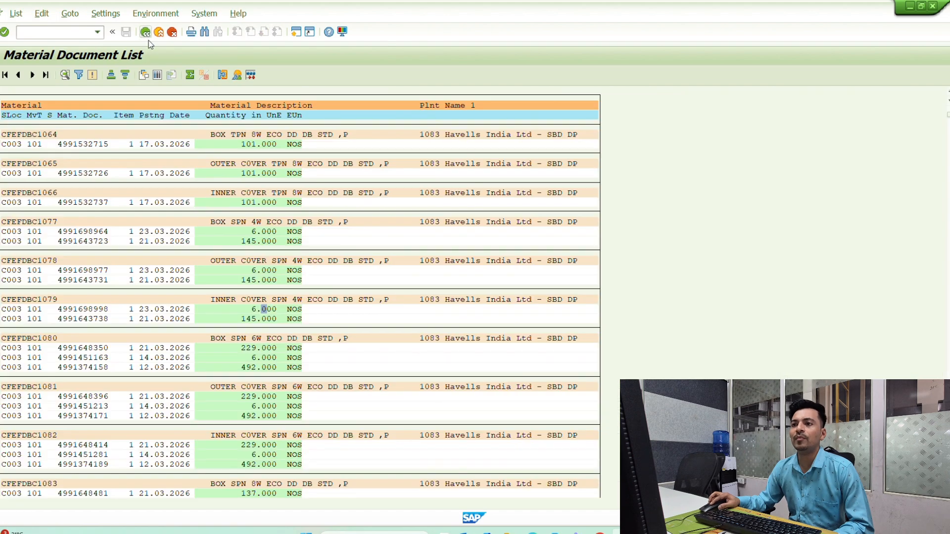
pyautogui.click(146, 33)
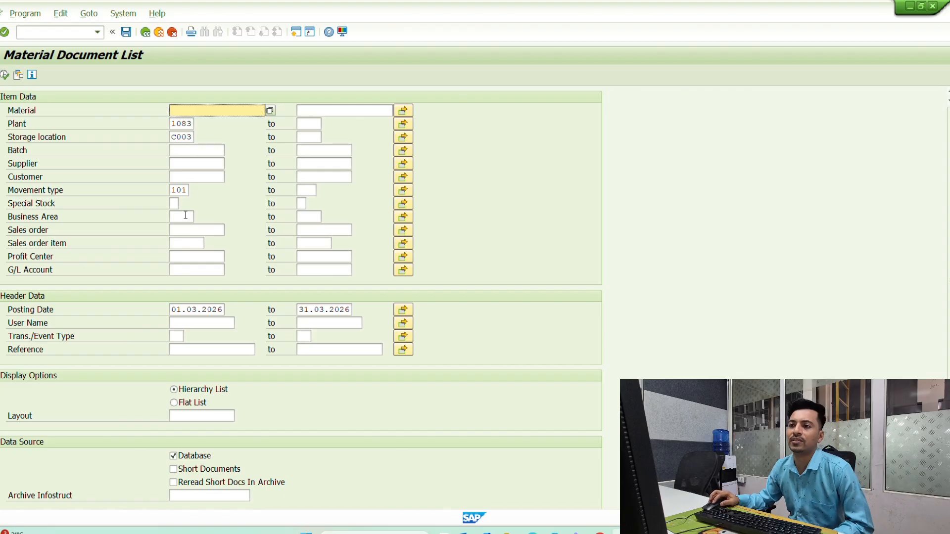
pyautogui.doubleClick(182, 124)
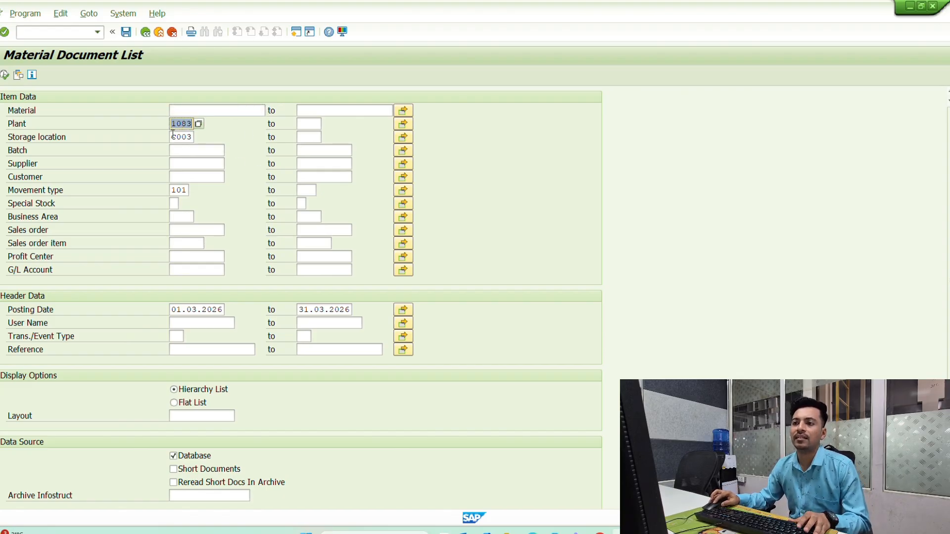
pyautogui.doubleClick(172, 137)
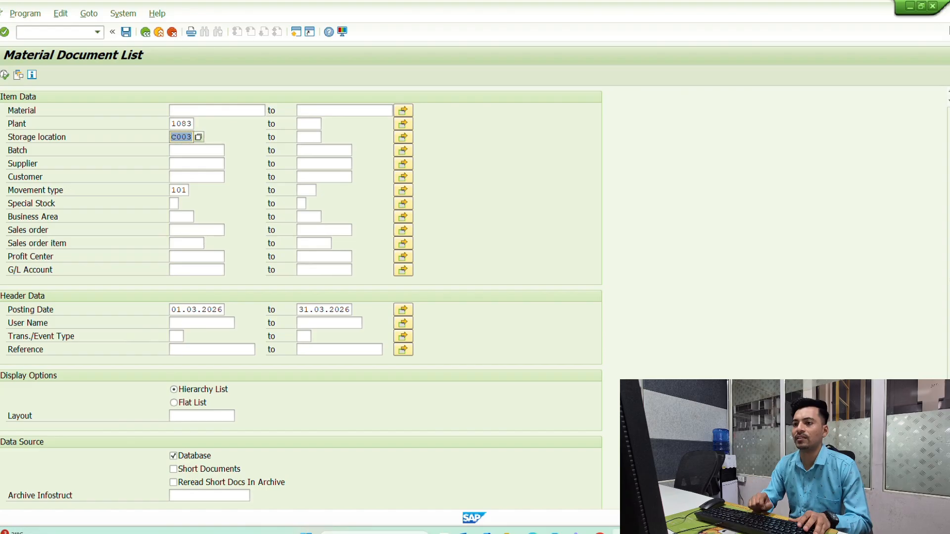
pyautogui.press('Delete')
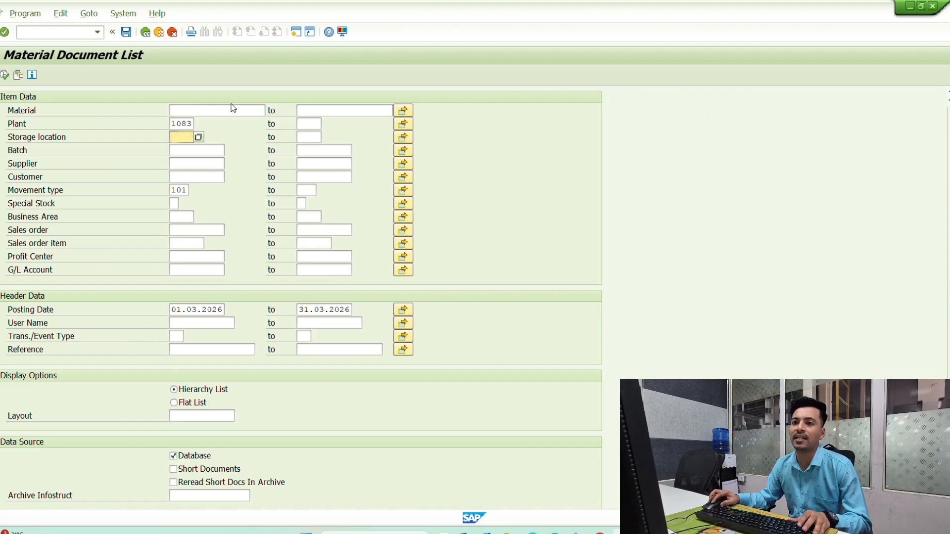
pyautogui.click(4, 75)
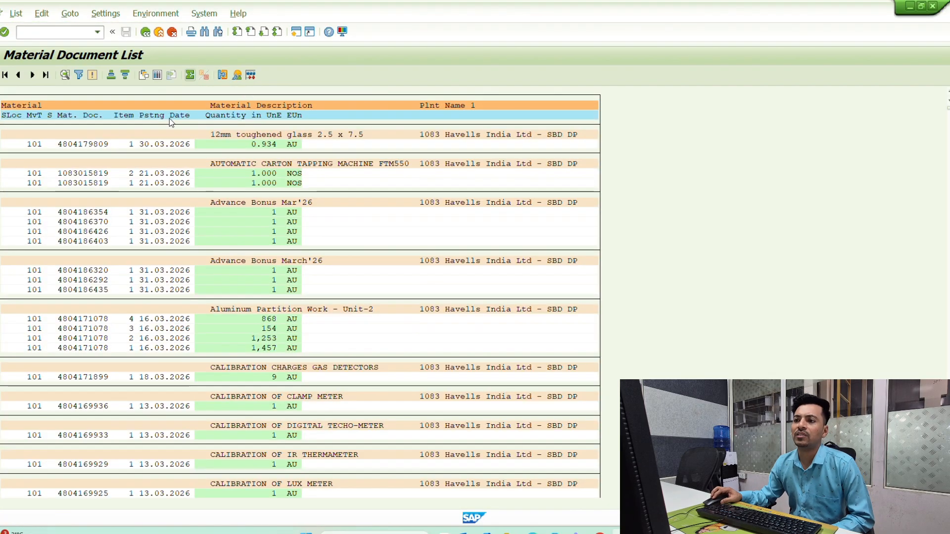
# Switch the plant-wide results to the detailed column list and examine the receipts from freight and labour lines to order receipts.
pyautogui.scroll(-2, 117, 184)
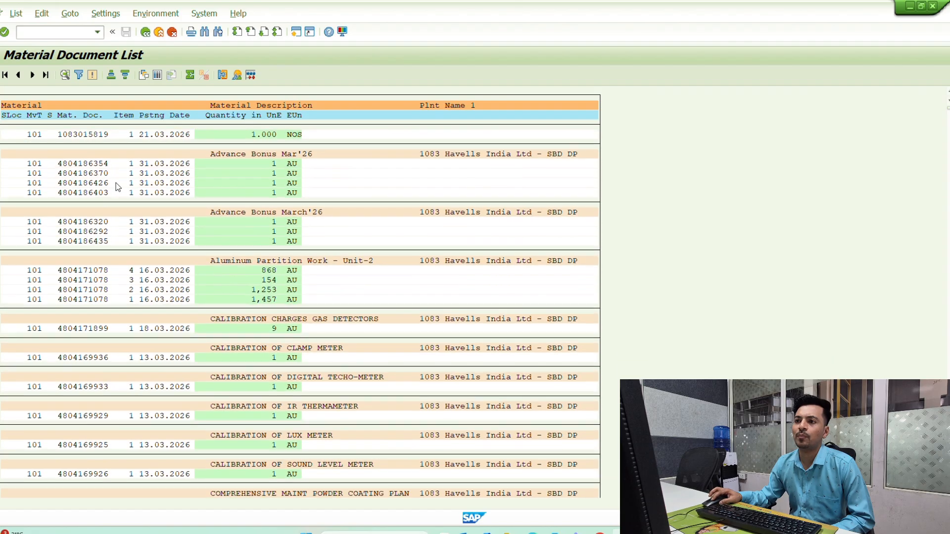
pyautogui.scroll(-2, 117, 186)
pyautogui.click(157, 75)
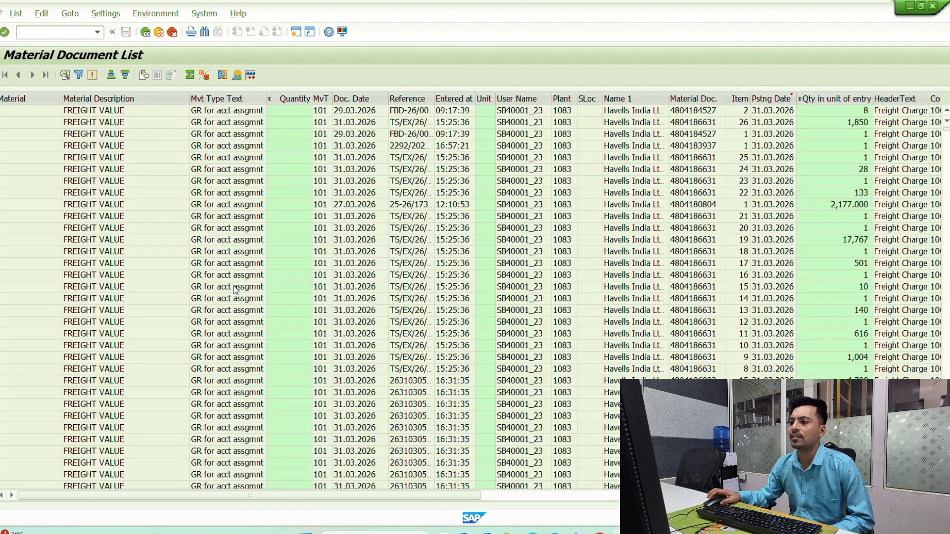
pyautogui.scroll(-20, 235, 290)
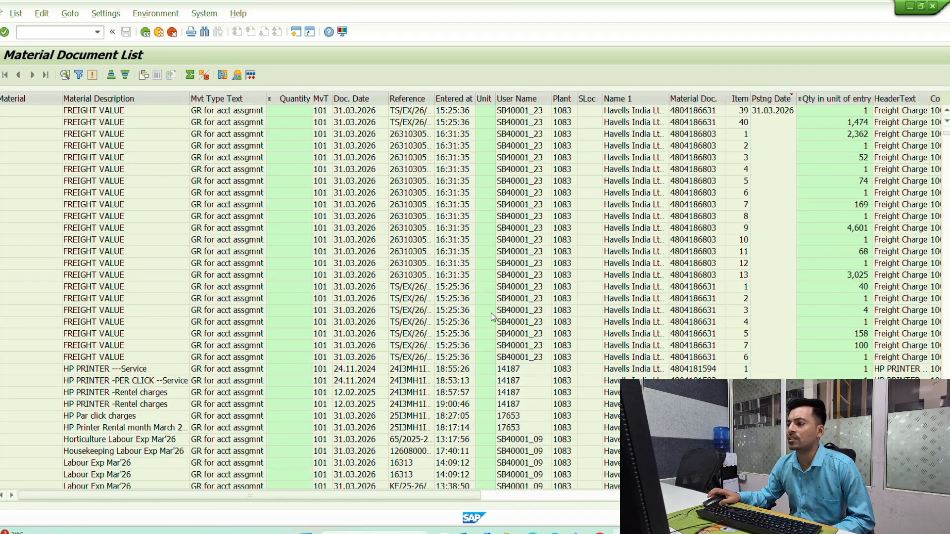
pyautogui.scroll(-15, 493, 316)
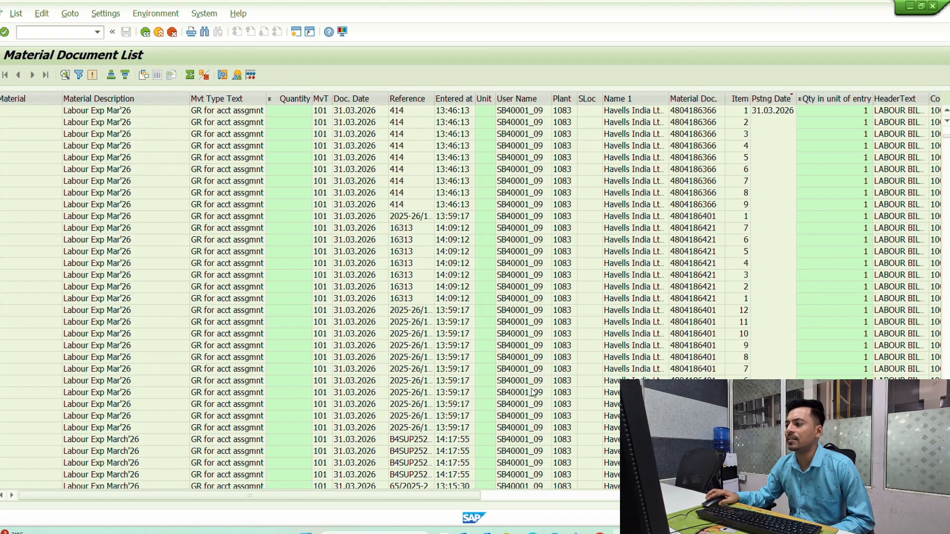
pyautogui.scroll(-12, 532, 392)
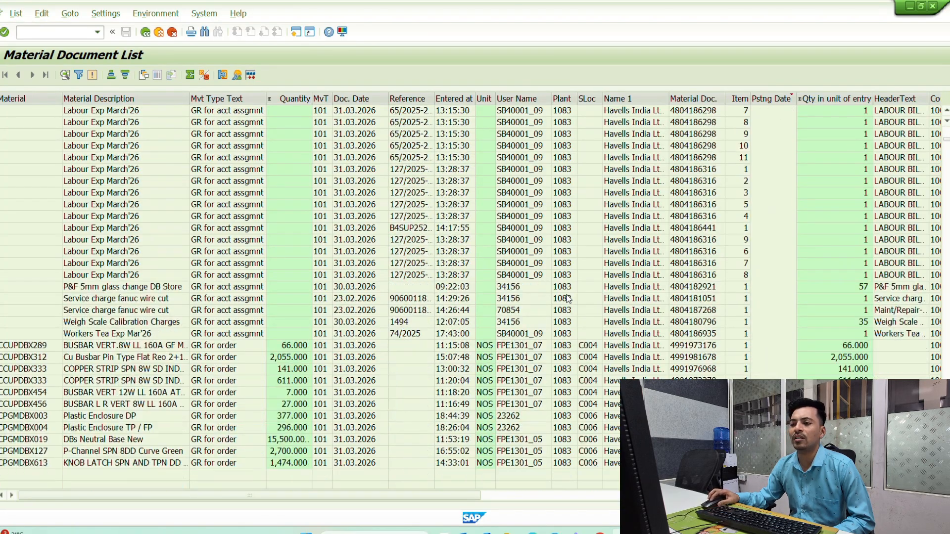
pyautogui.scroll(-4, 568, 299)
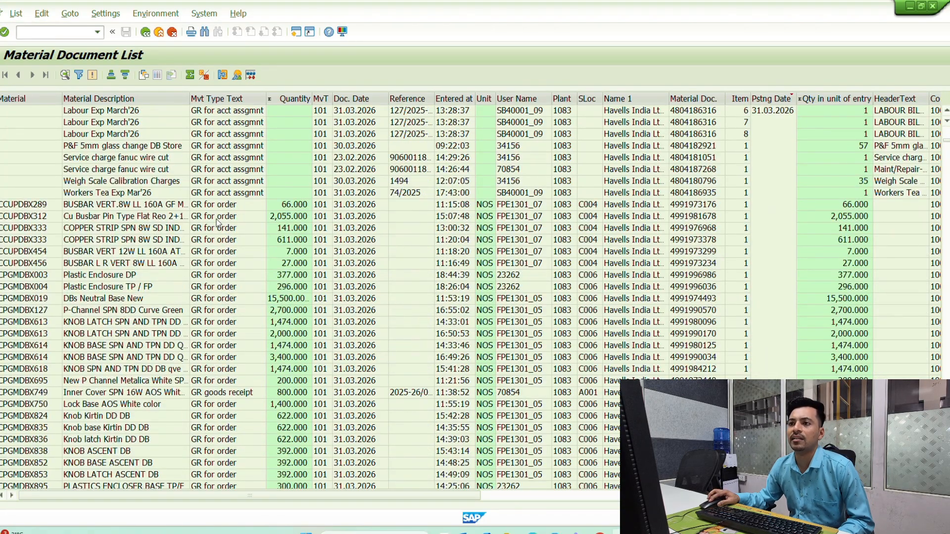
# Return to the selection criteria, set the storage location to a001 and rerun the list for plant 1083 with movement type 101.
pyautogui.click(145, 33)
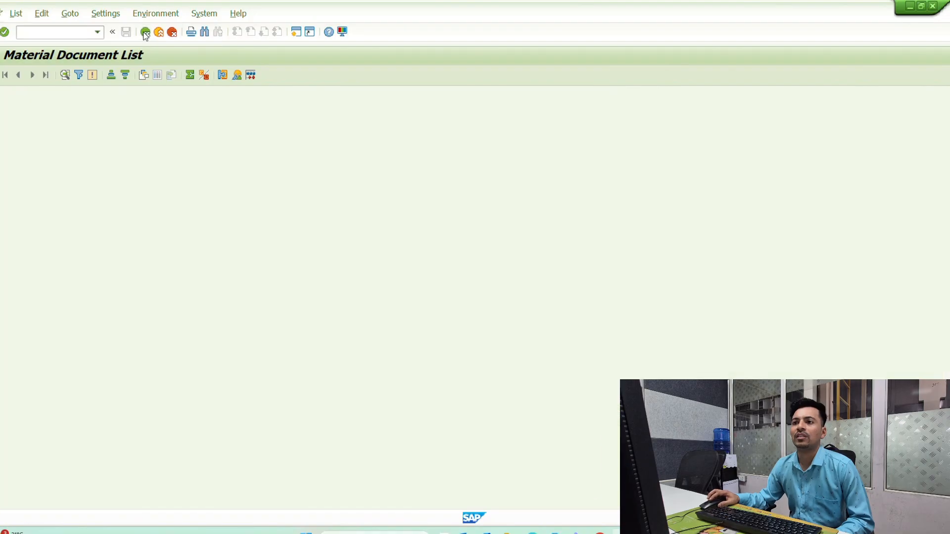
pyautogui.click(145, 33)
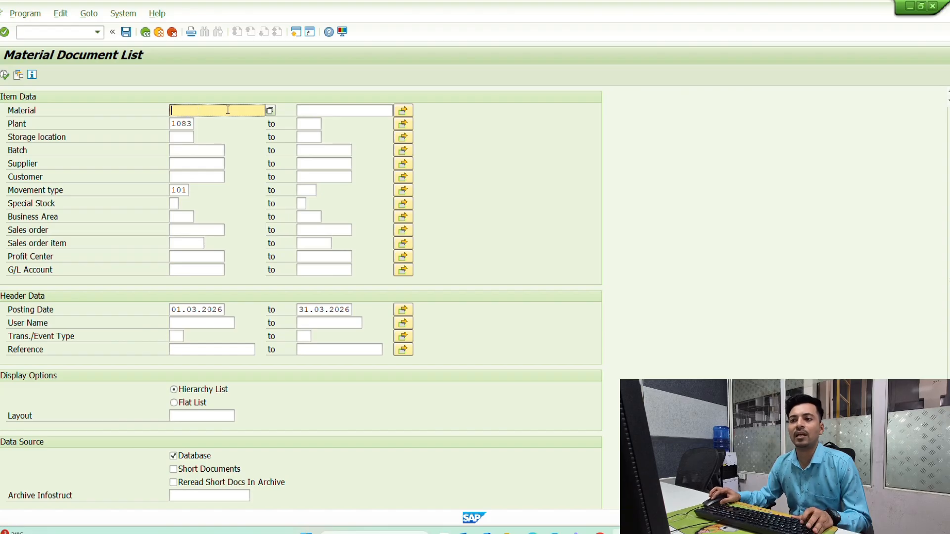
pyautogui.click(181, 137)
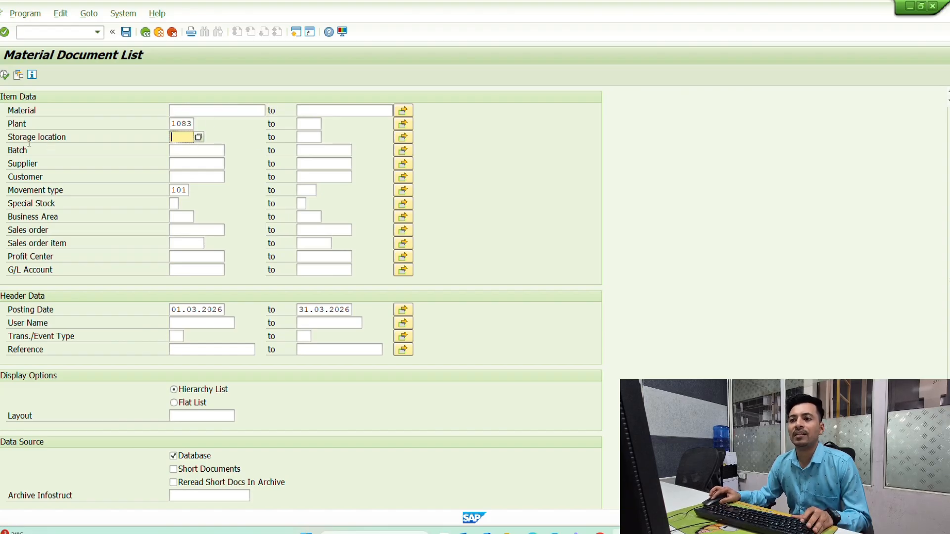
pyautogui.moveTo(172, 124); pyautogui.dragTo(227, 125)
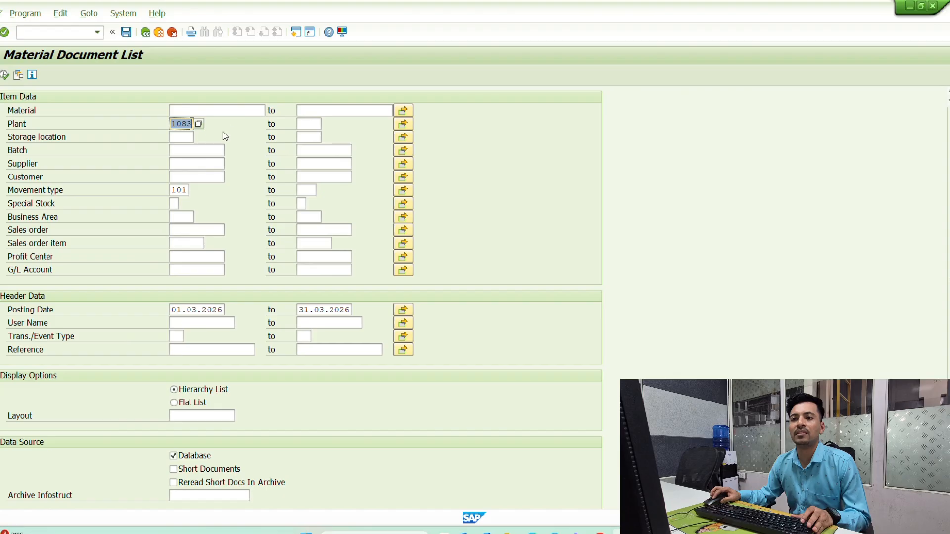
pyautogui.moveTo(9, 137); pyautogui.dragTo(68, 137)
pyautogui.click(184, 138)
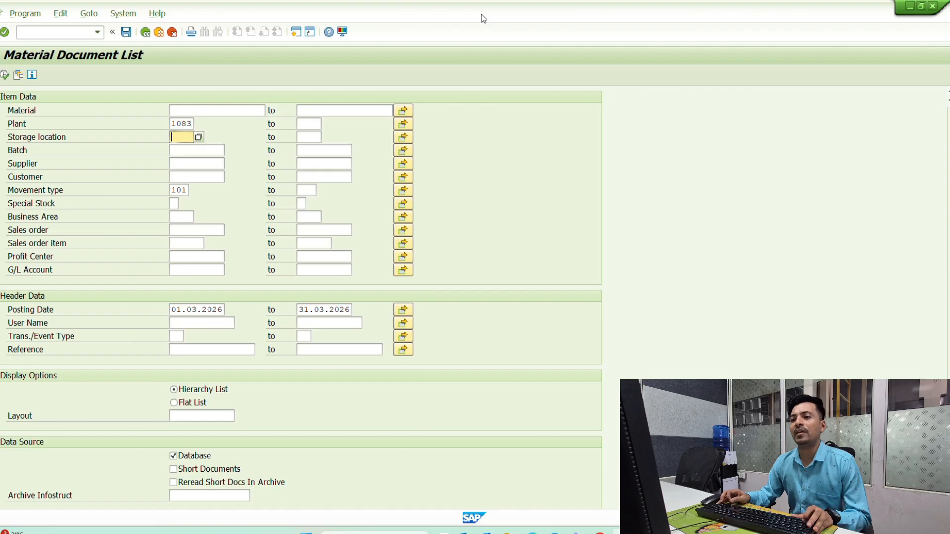
pyautogui.write('a001')
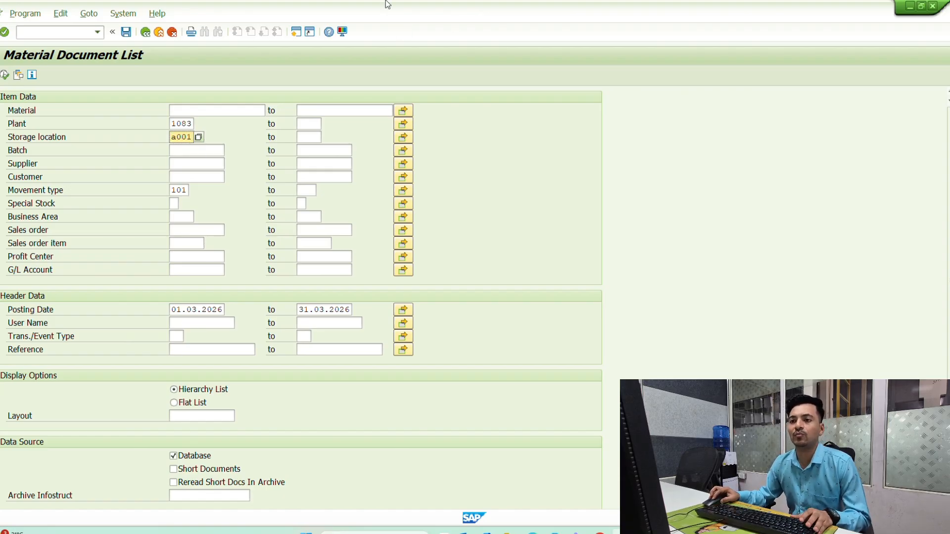
pyautogui.moveTo(171, 191); pyautogui.dragTo(220, 191)
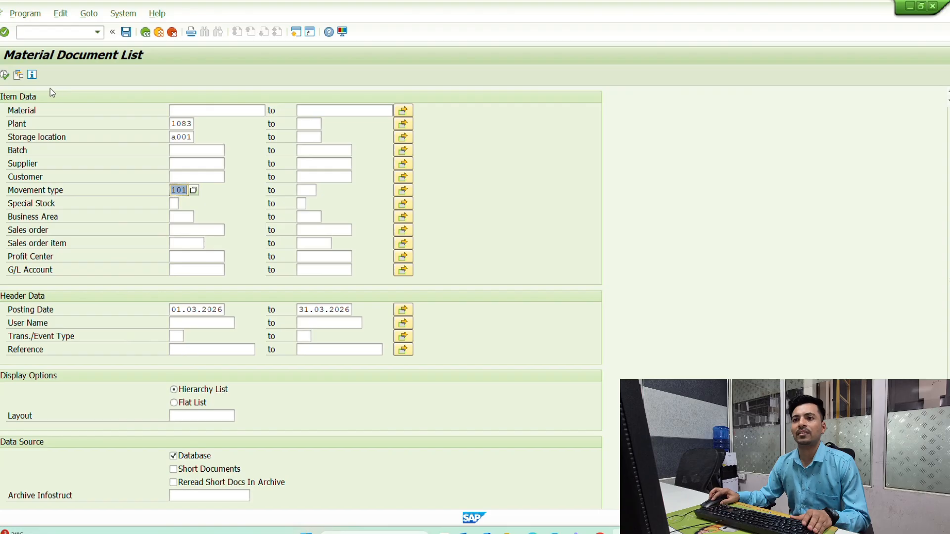
pyautogui.click(6, 77)
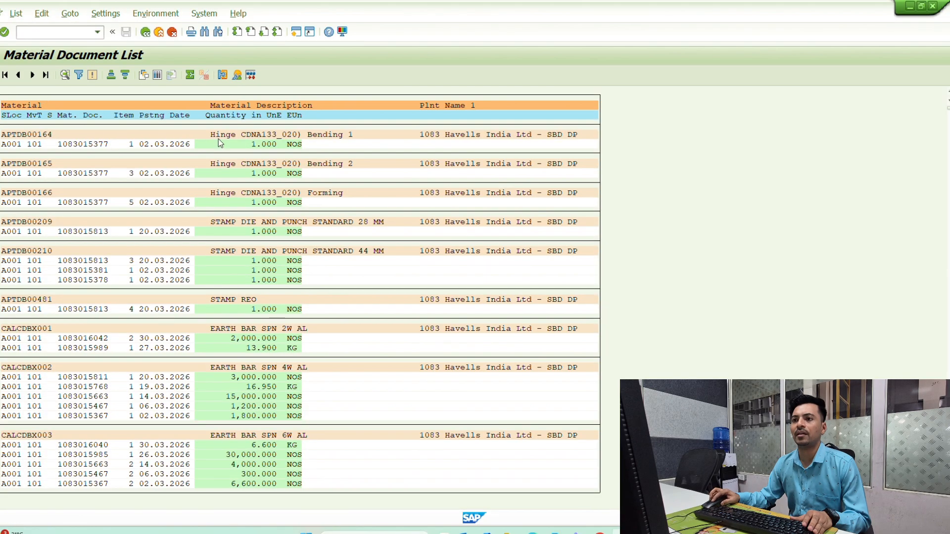
# Switch the storage location A001 results to the detailed column list and browse its late-March receipts.
pyautogui.click(156, 76)
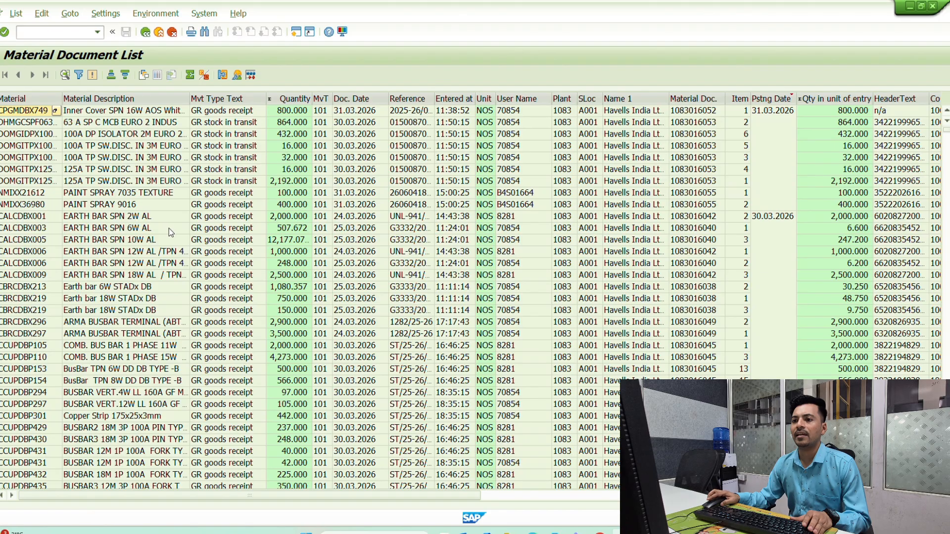
pyautogui.scroll(-20, 152, 259)
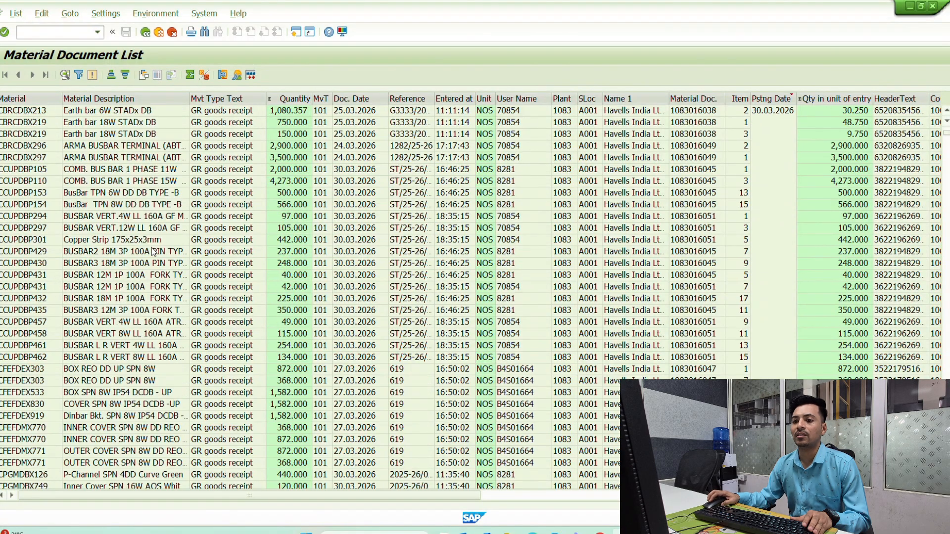
pyautogui.scroll(-20, 152, 252)
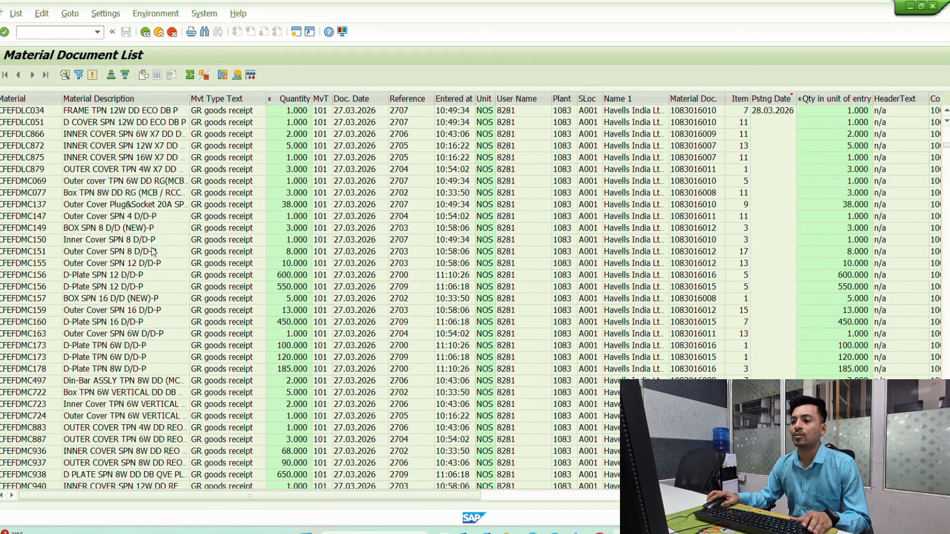
pyautogui.scroll(-20, 153, 252)
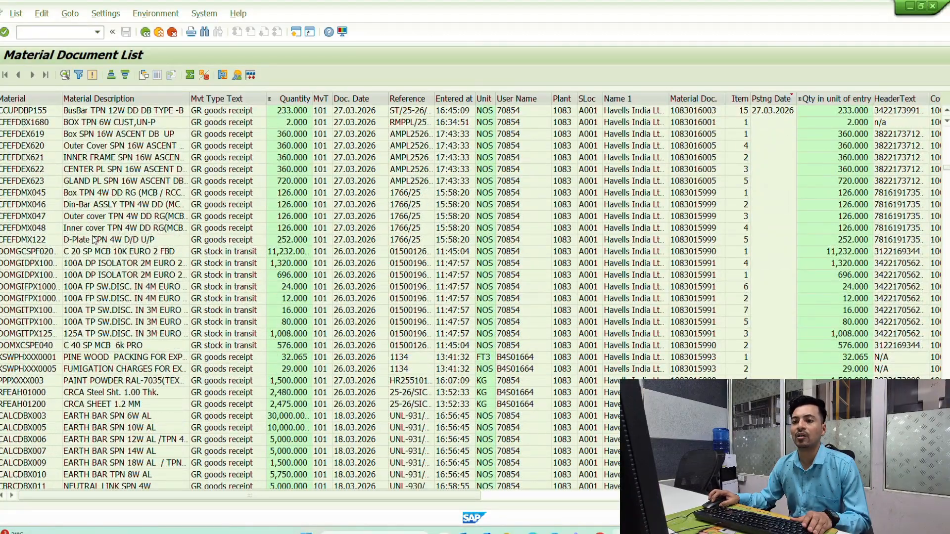
# Check the material, description, movement type, document date and storage location columns on several of the 26 and 27 March receipts.
pyautogui.click(29, 276)
pyautogui.click(166, 253)
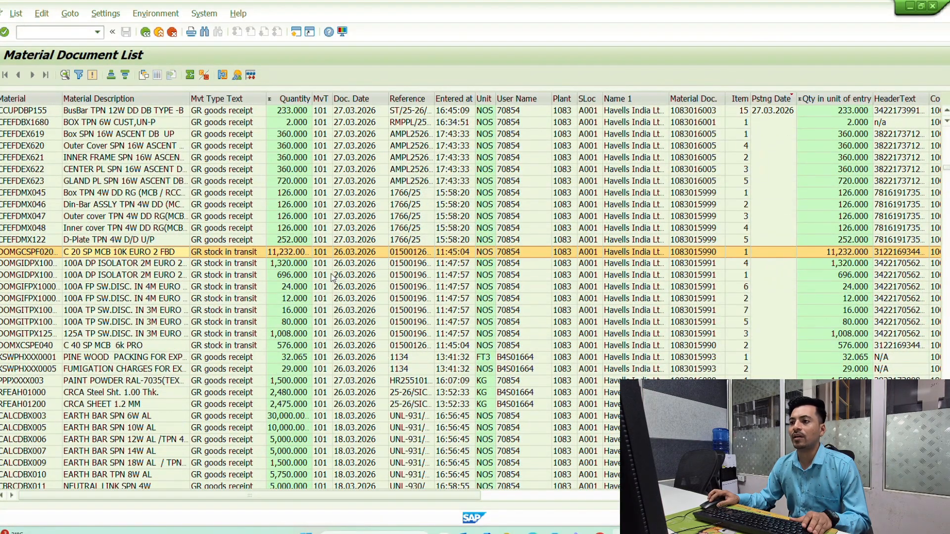
pyautogui.click(322, 192)
pyautogui.click(325, 170)
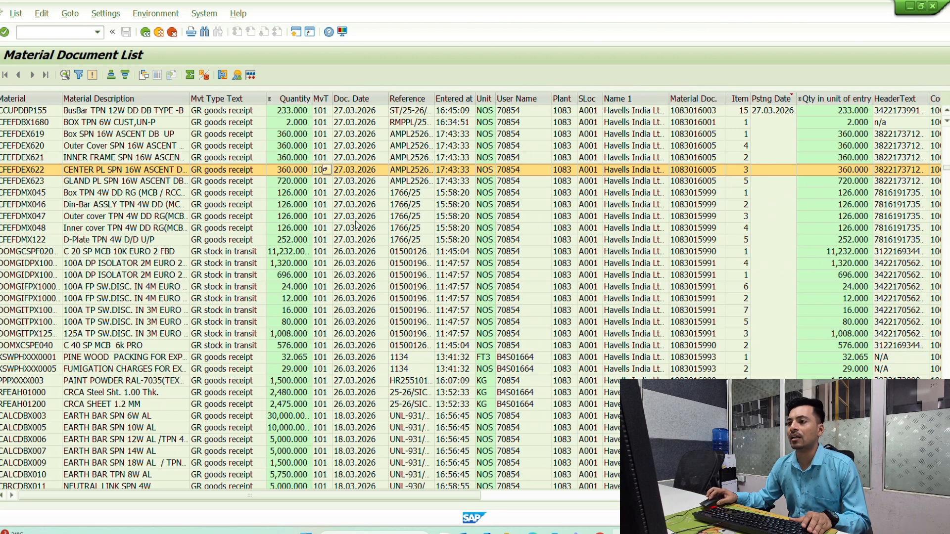
pyautogui.click(376, 218)
pyautogui.click(351, 170)
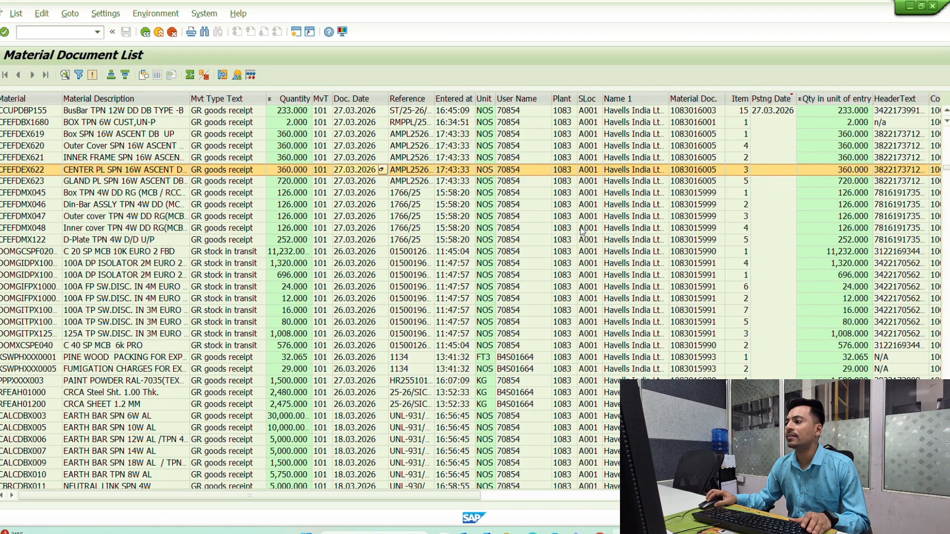
pyautogui.click(588, 205)
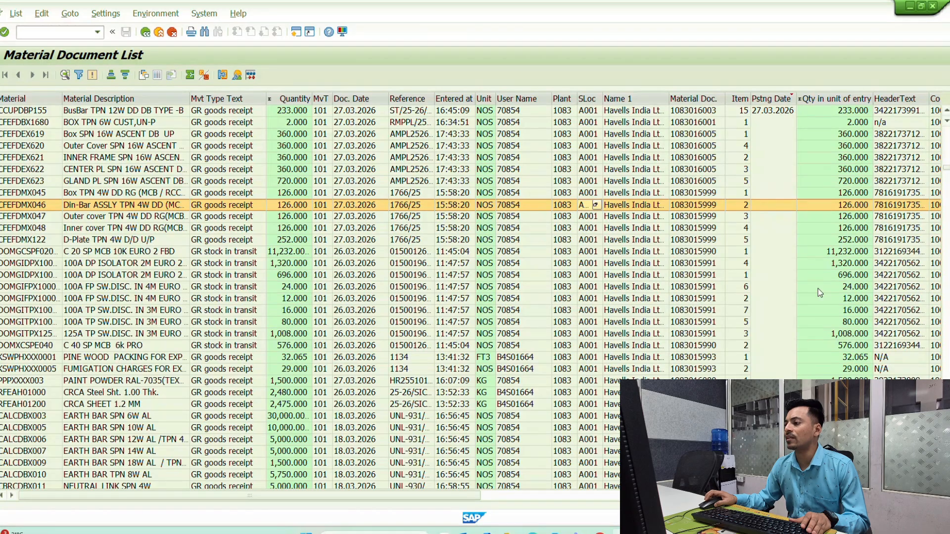
# Go to the end of the receipt list and check the total quantity rows for KG, KM and M.
pyautogui.scroll(-20, 818, 345)
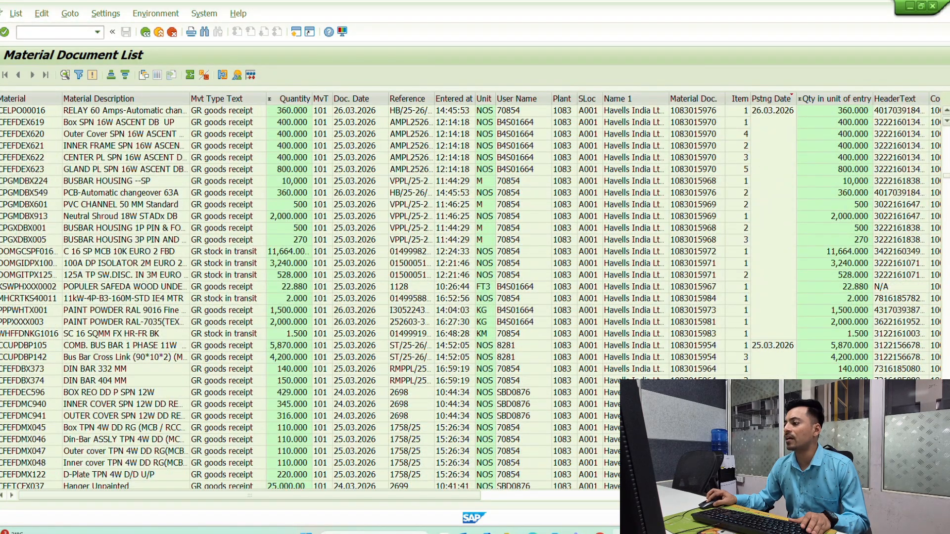
pyautogui.scroll(-10, 818, 345)
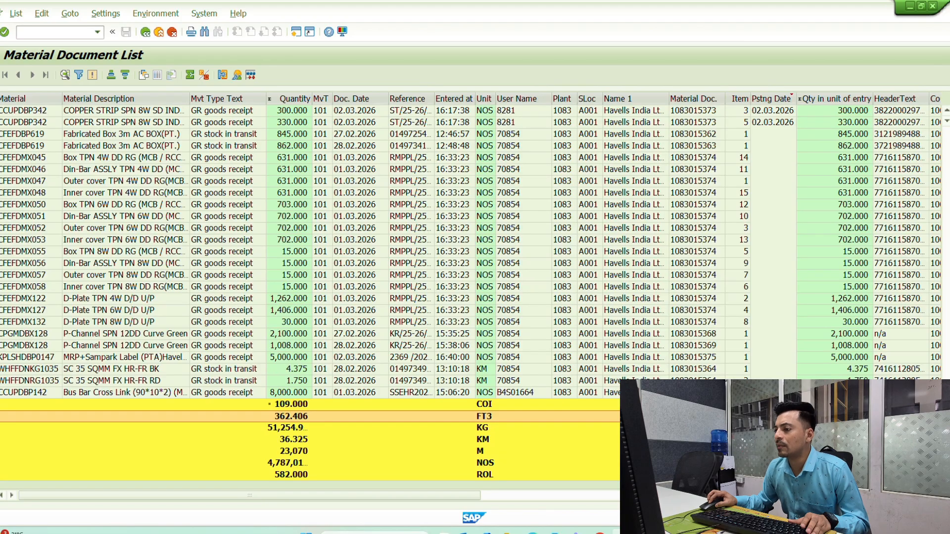
pyautogui.click(484, 428)
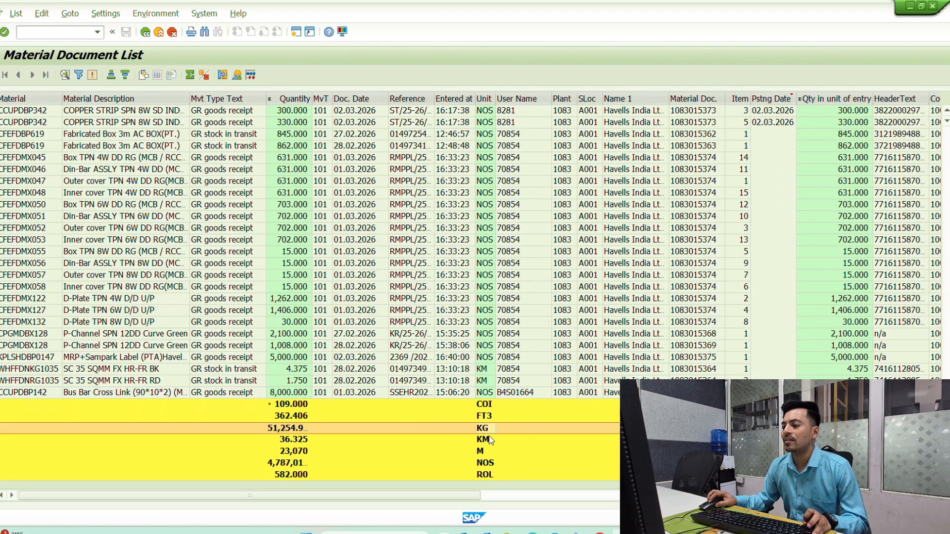
pyautogui.click(489, 441)
pyautogui.click(489, 453)
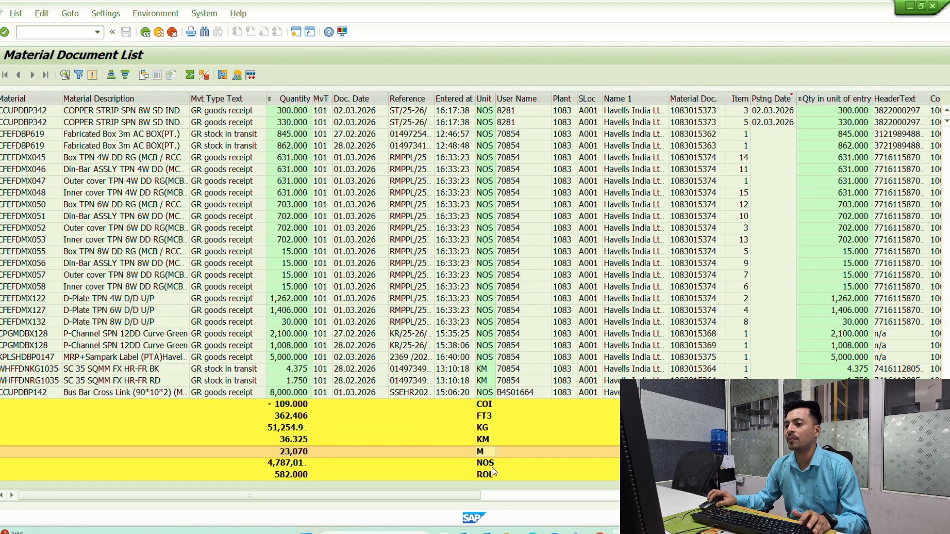
# Return from the NOS total to the selection criteria, restrict the A001 receipts to supplier SKD0009 and rerun the list.
pyautogui.click(492, 465)
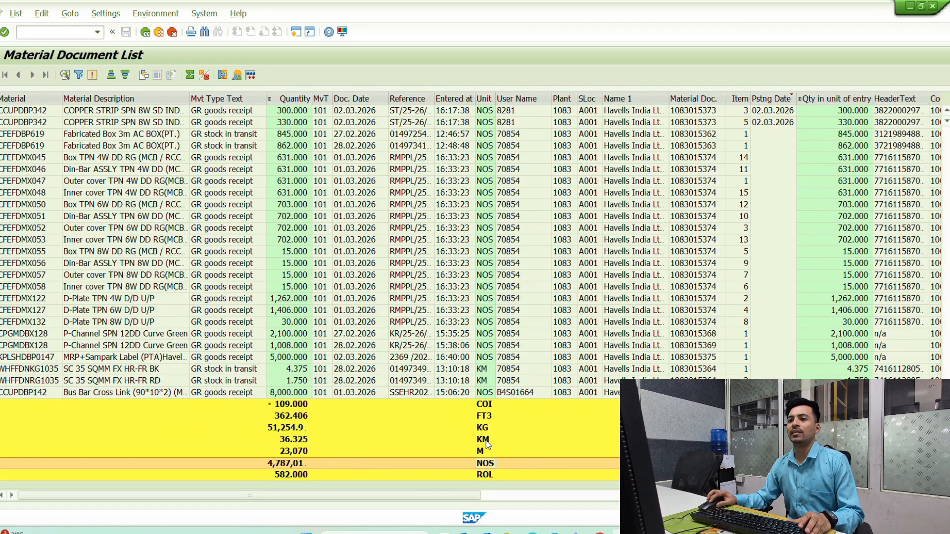
pyautogui.click(145, 32)
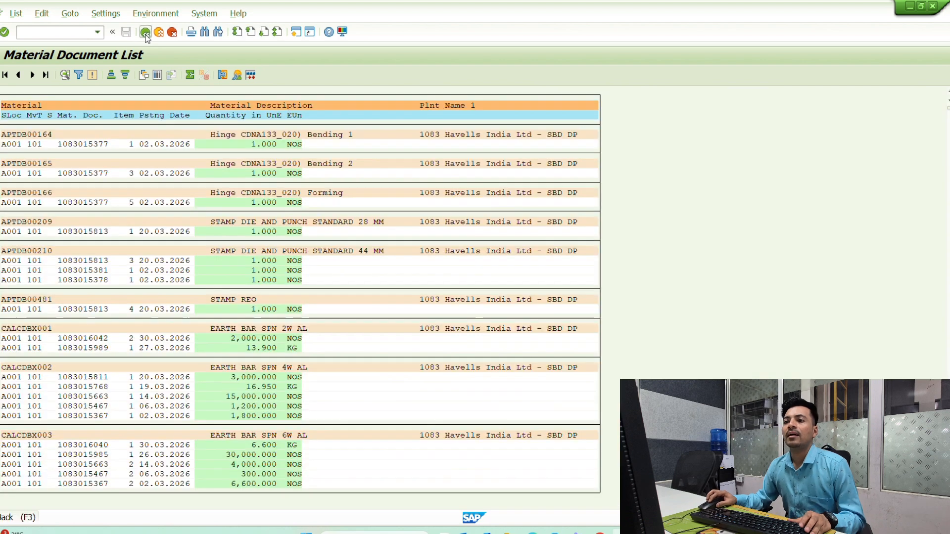
pyautogui.click(145, 32)
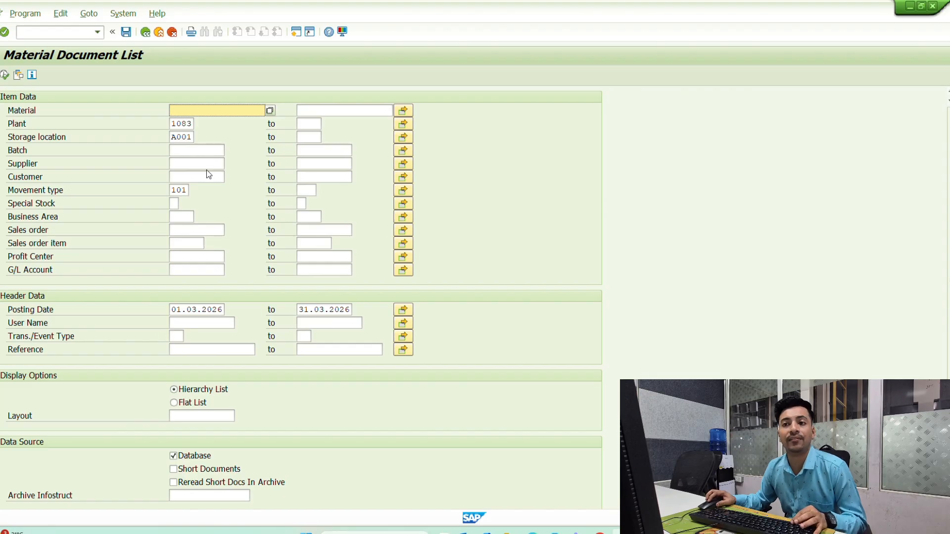
pyautogui.click(181, 160)
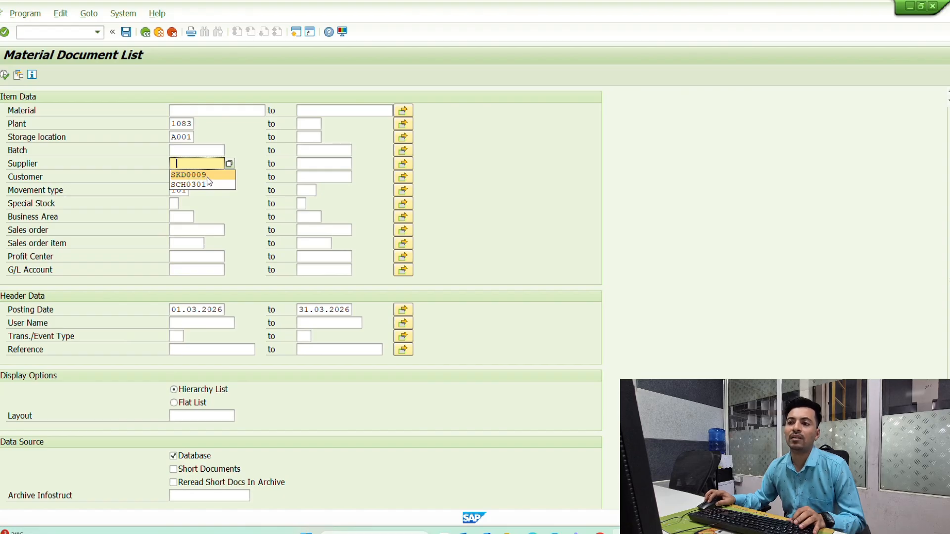
pyautogui.click(203, 179)
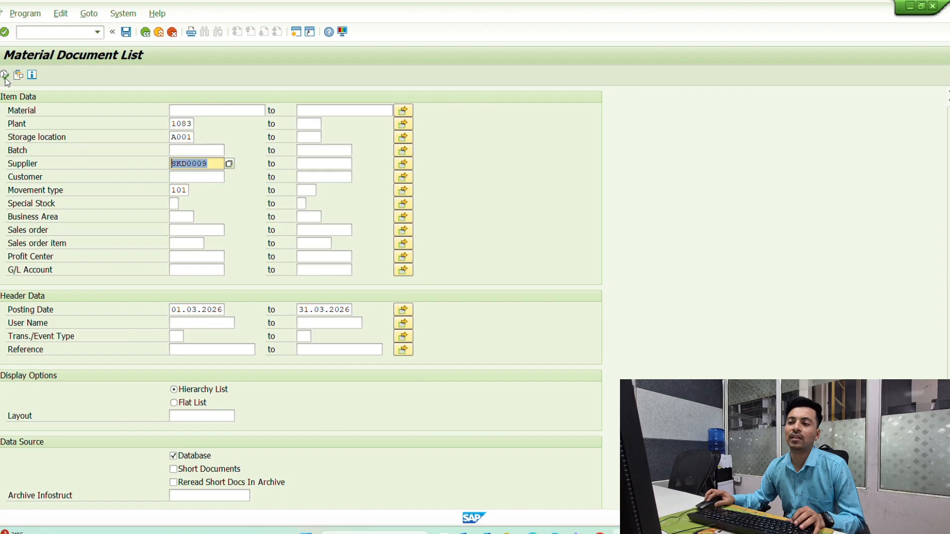
pyautogui.press('F8')
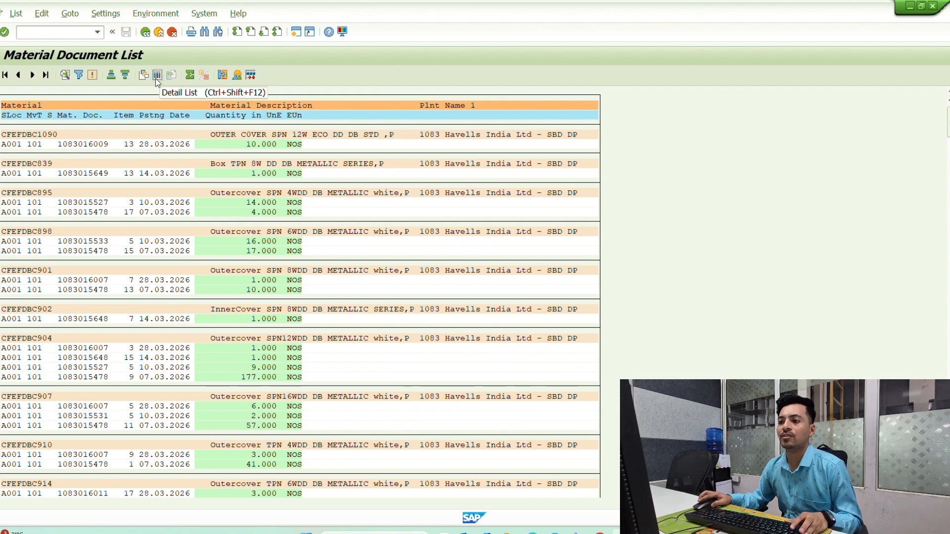
# Switch the supplier's receipts to the detailed column list and widen the Quantity column so the total at the end shows in full.
pyautogui.scroll(-5, 243, 183)
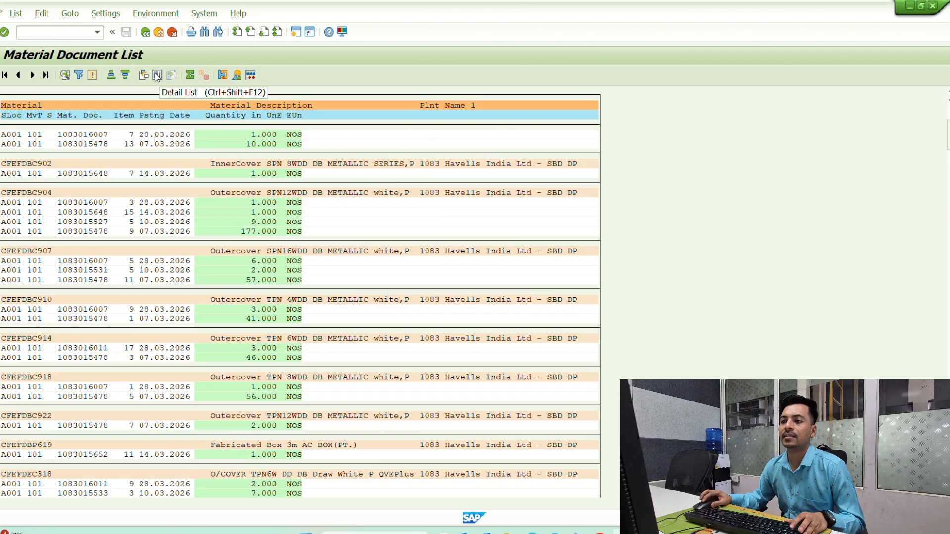
pyautogui.click(156, 75)
pyautogui.scroll(-5, 288, 298)
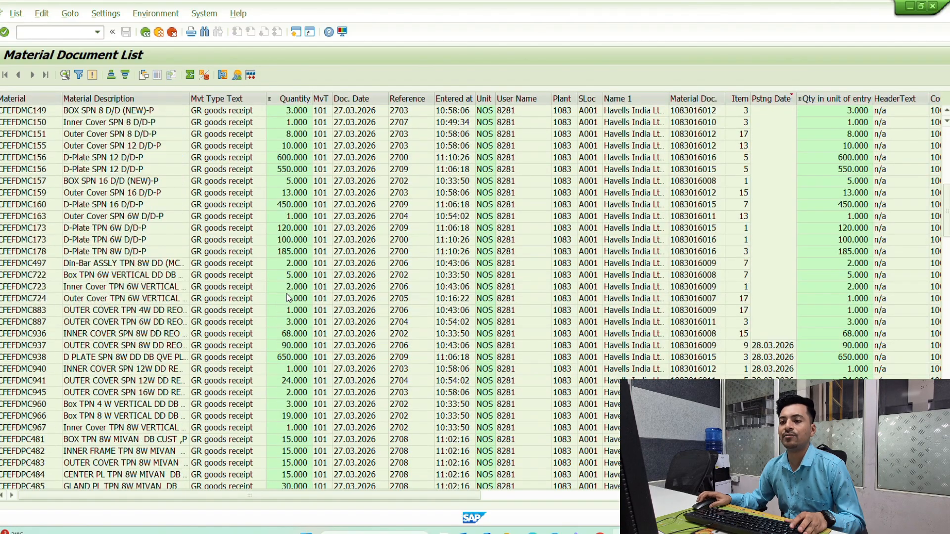
pyautogui.scroll(-15, 288, 298)
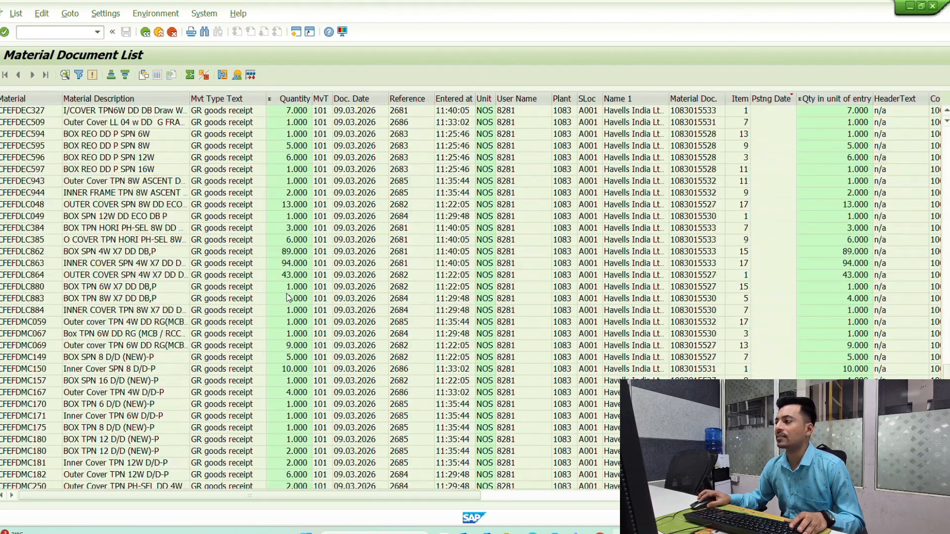
pyautogui.scroll(-8, 288, 299)
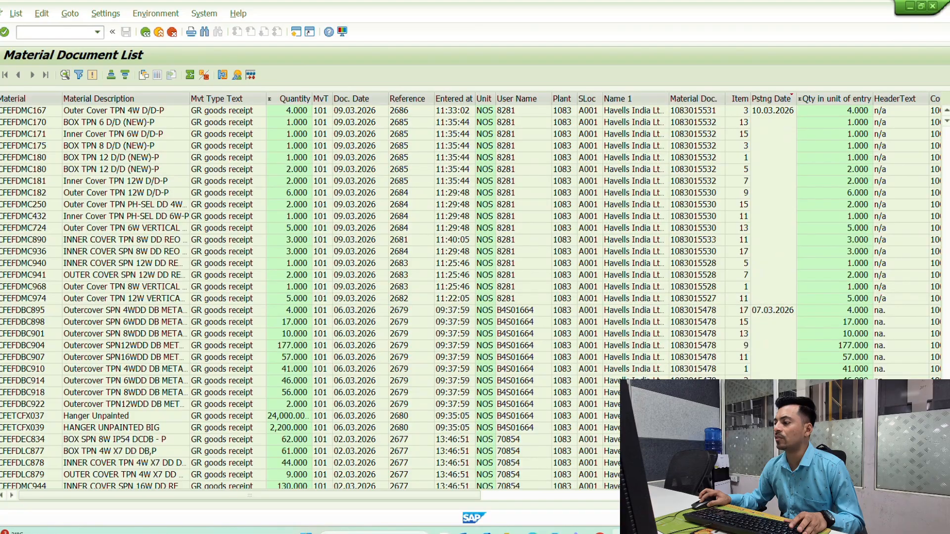
pyautogui.scroll(-2, 291, 481)
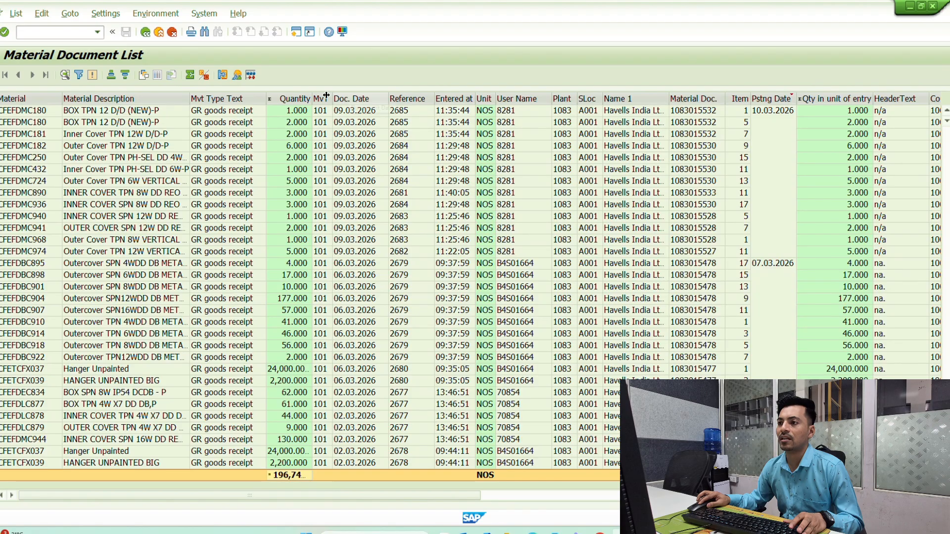
pyautogui.moveTo(326, 95); pyautogui.dragTo(365, 95)
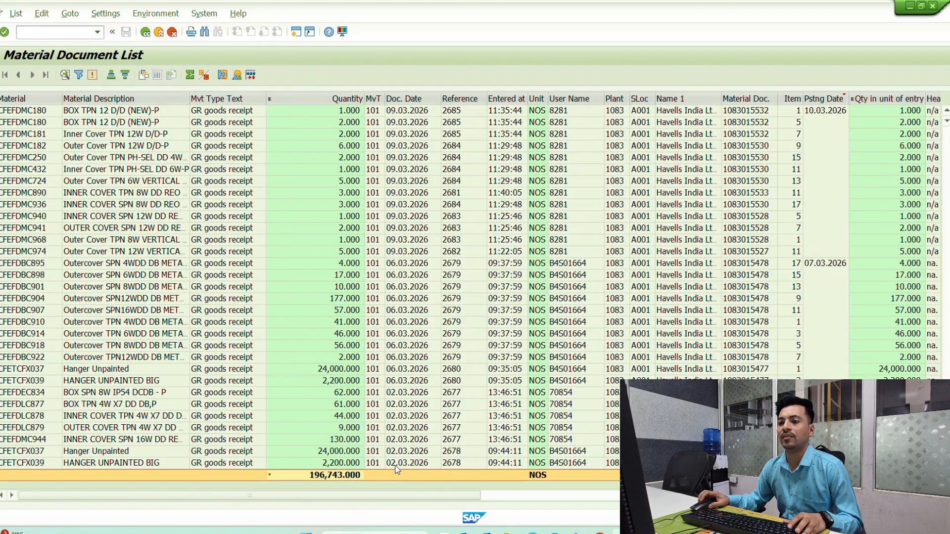
# Return to the selection criteria and clear the supplier.
pyautogui.click(145, 32)
pyautogui.click(144, 32)
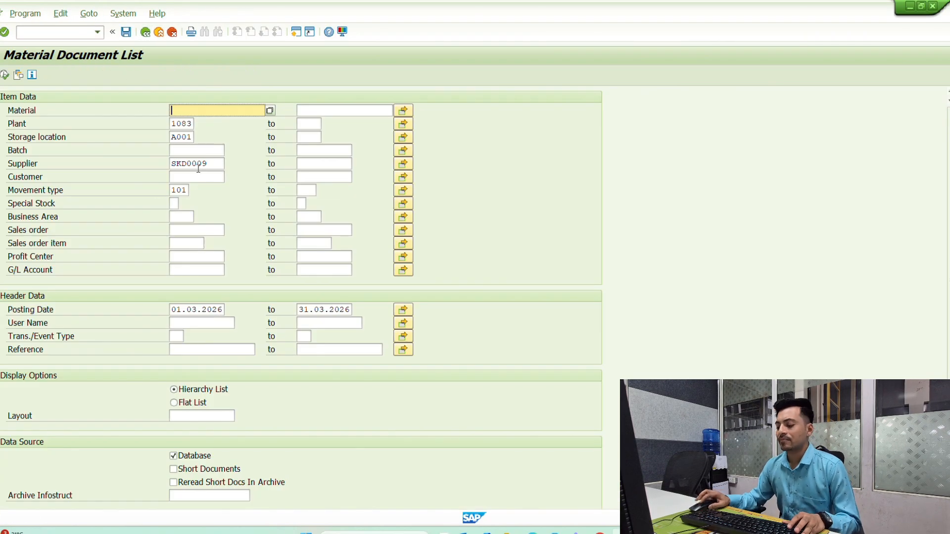
pyautogui.click(199, 164)
pyautogui.doubleClick(198, 165)
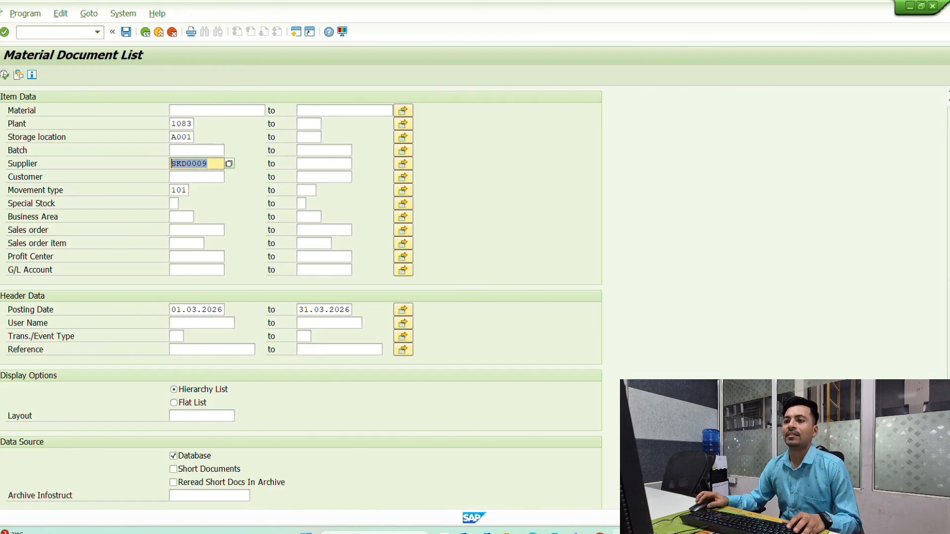
pyautogui.press('Delete')
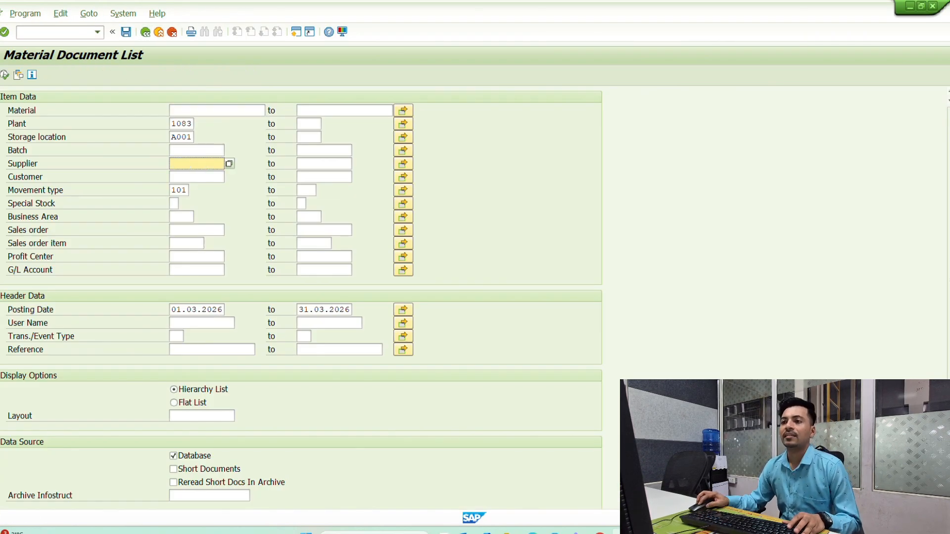
# Replace the storage location with c003 in the selection criteria.
pyautogui.doubleClick(172, 138)
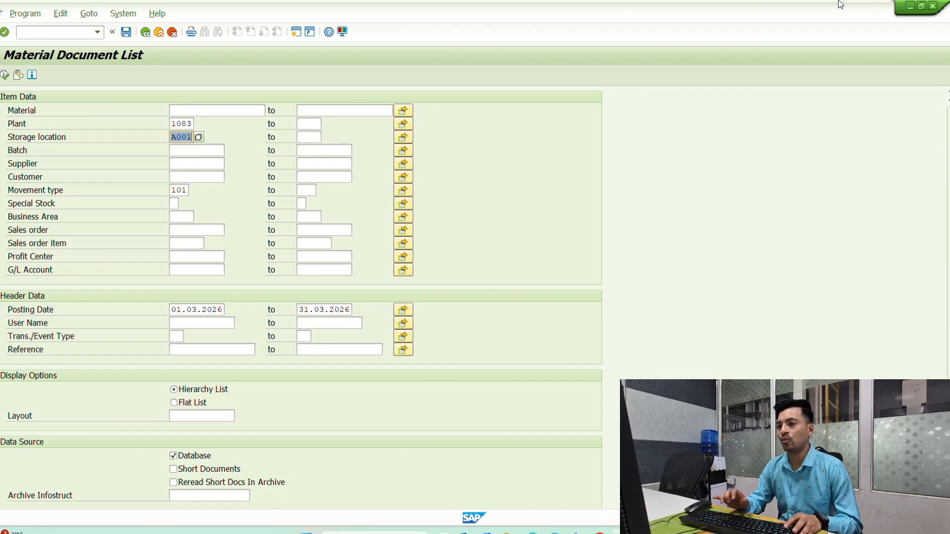
pyautogui.press('Delete')
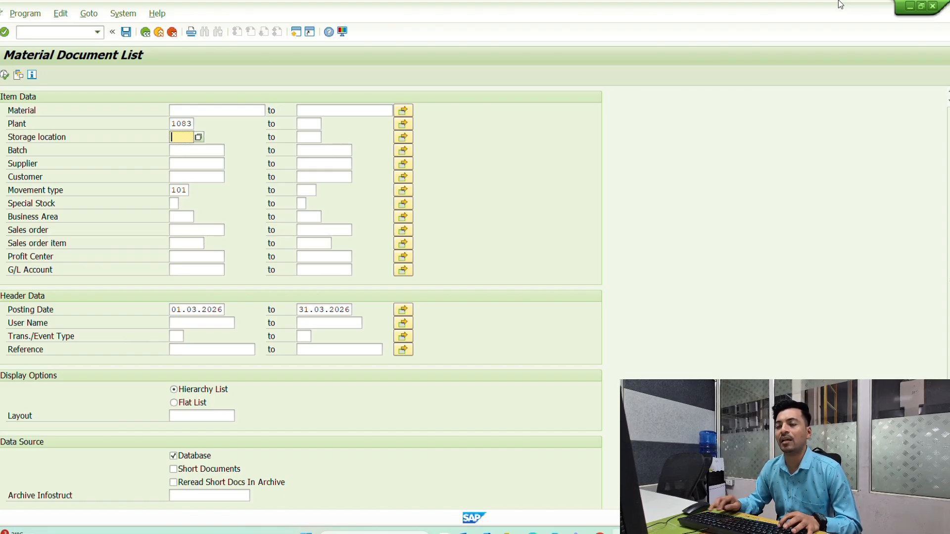
pyautogui.write('c')
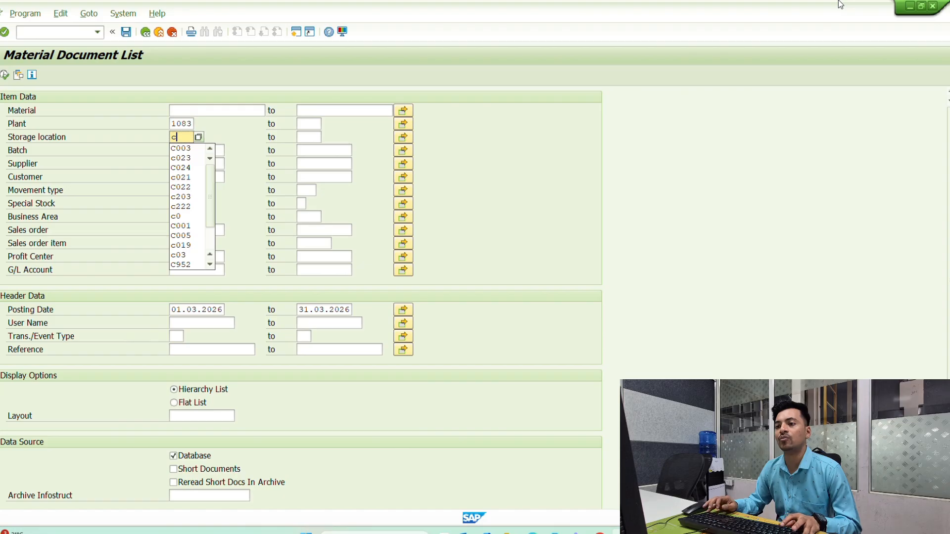
pyautogui.write('003')
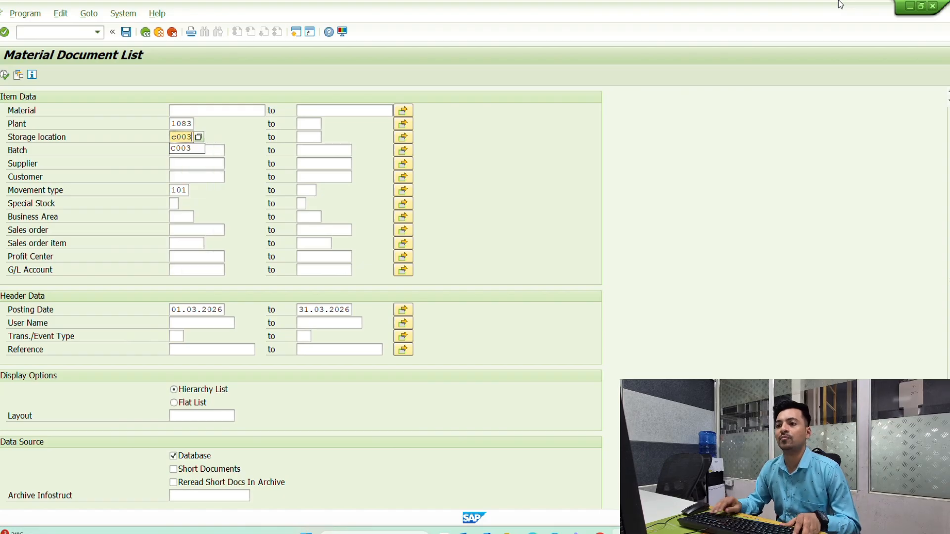
# Set the movement type to 350 in the selection criteria.
pyautogui.press('Tab')
pyautogui.press('Down')
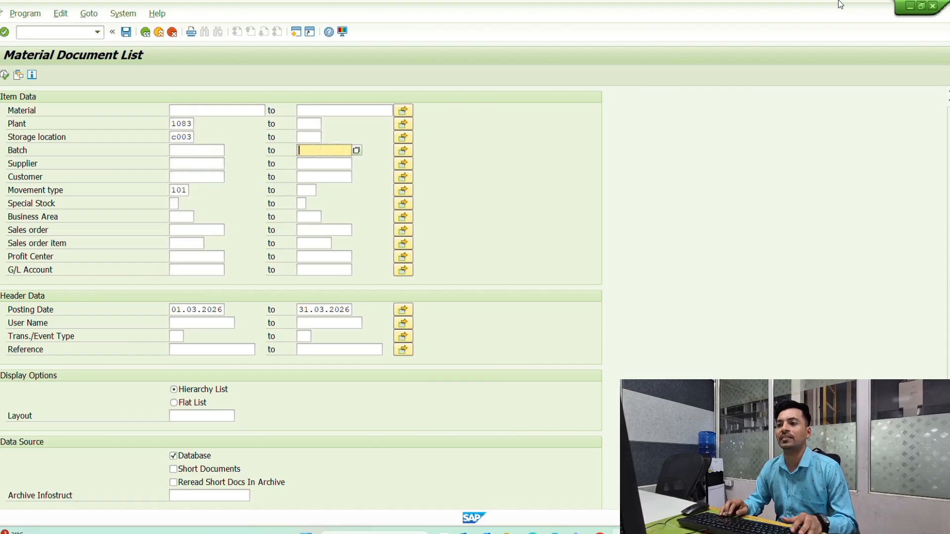
pyautogui.hotkey('shift', 'Tab')
pyautogui.press('Down')
pyautogui.press('Down')
pyautogui.press('Down')
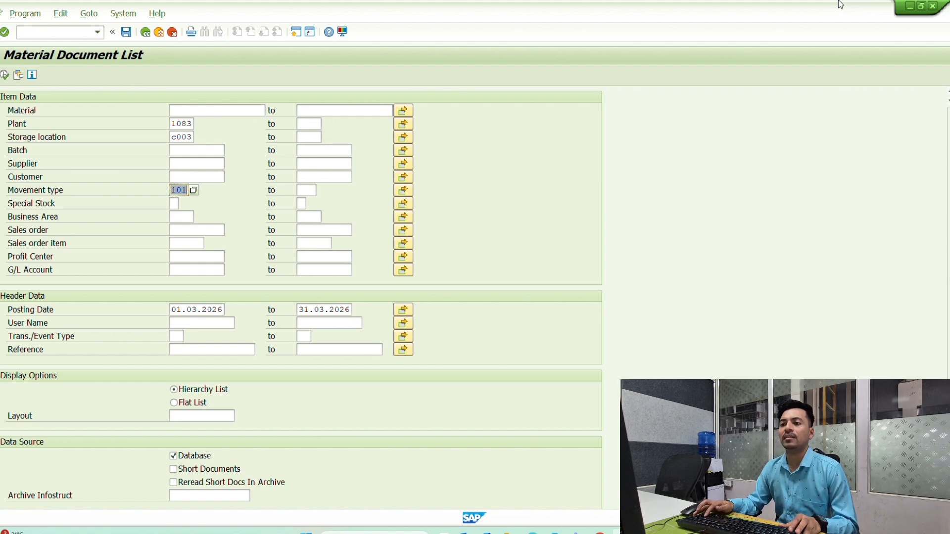
pyautogui.write('350')
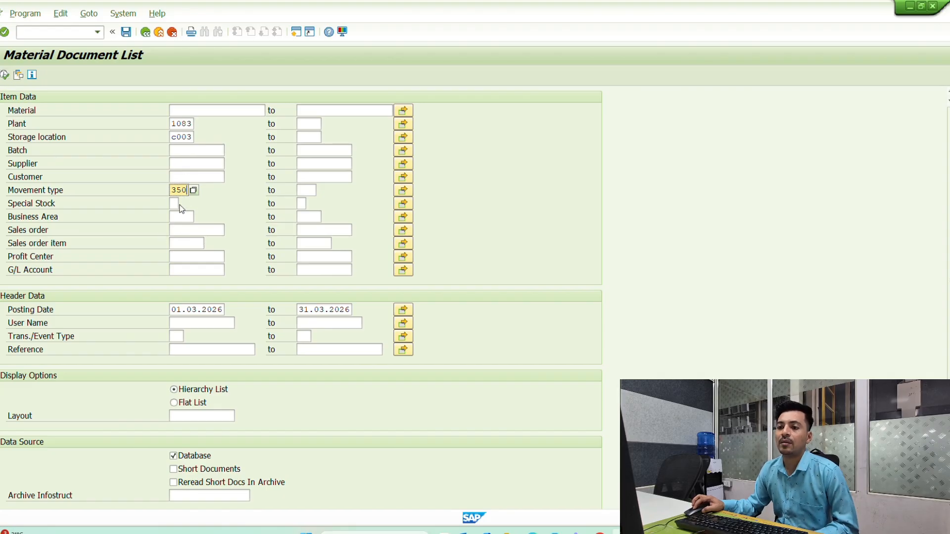
# Check the user name, storage location, movement type and posting date criteria, and run the list for movement type 350.
pyautogui.click(200, 322)
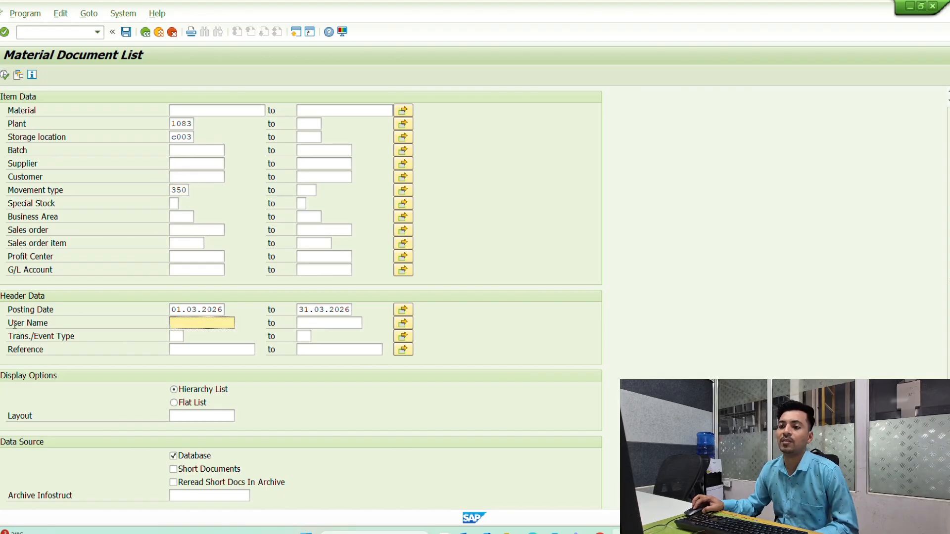
pyautogui.moveTo(15, 325); pyautogui.dragTo(195, 329)
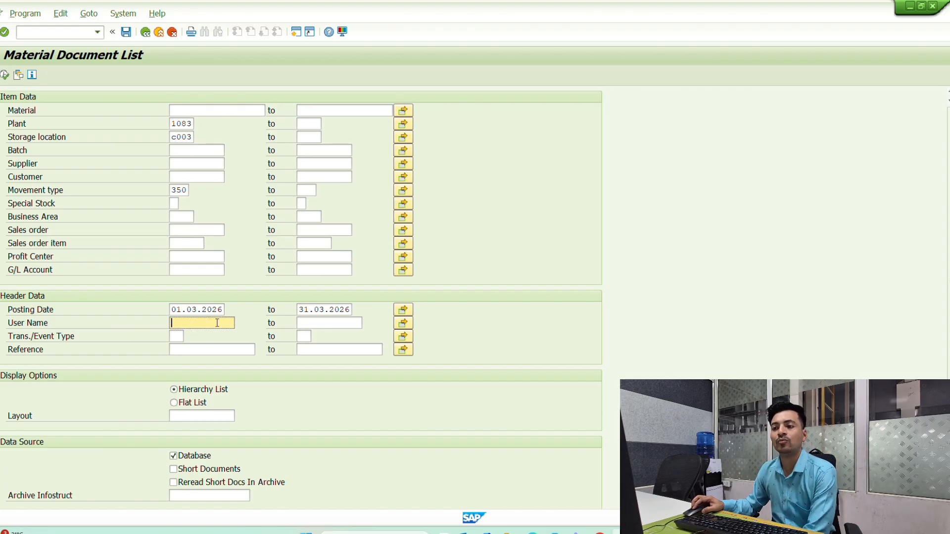
pyautogui.click(173, 138)
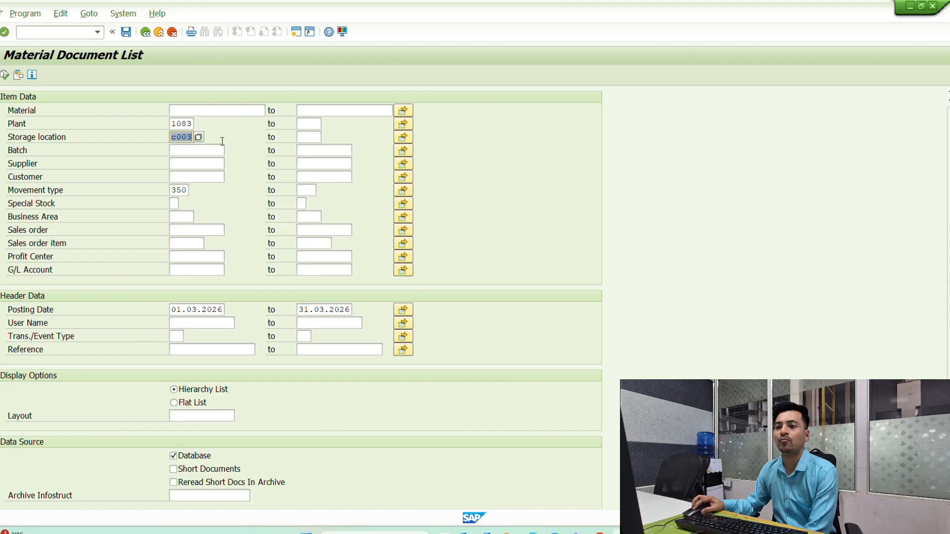
pyautogui.doubleClick(179, 191)
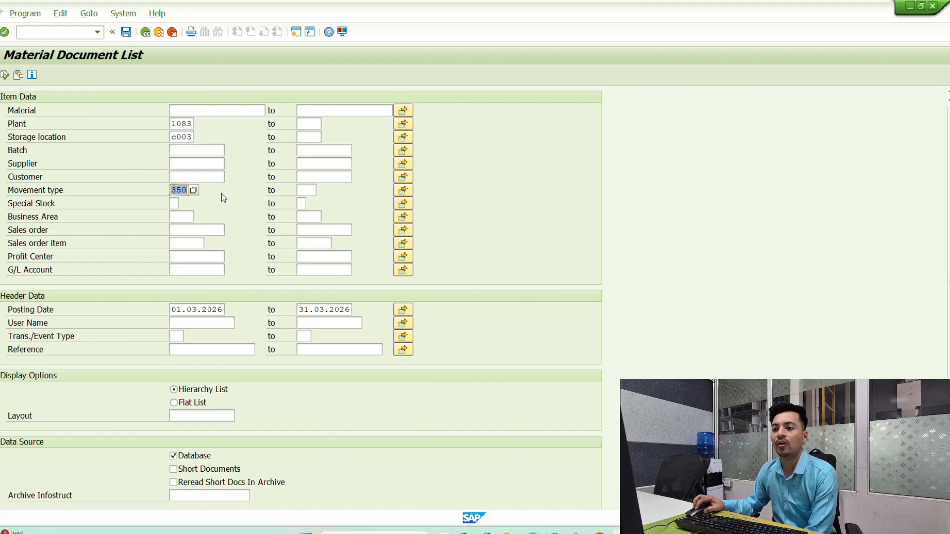
pyautogui.doubleClick(174, 312)
pyautogui.doubleClick(300, 311)
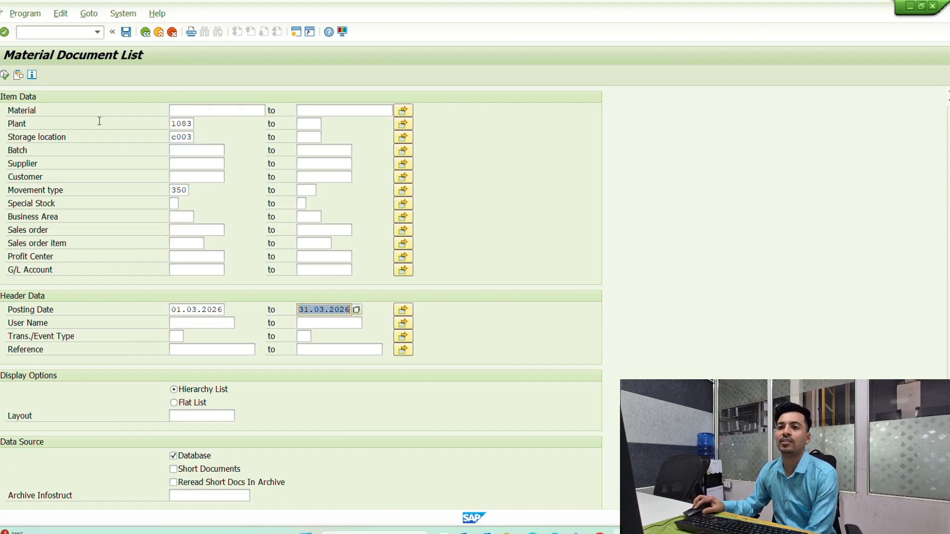
pyautogui.click(5, 78)
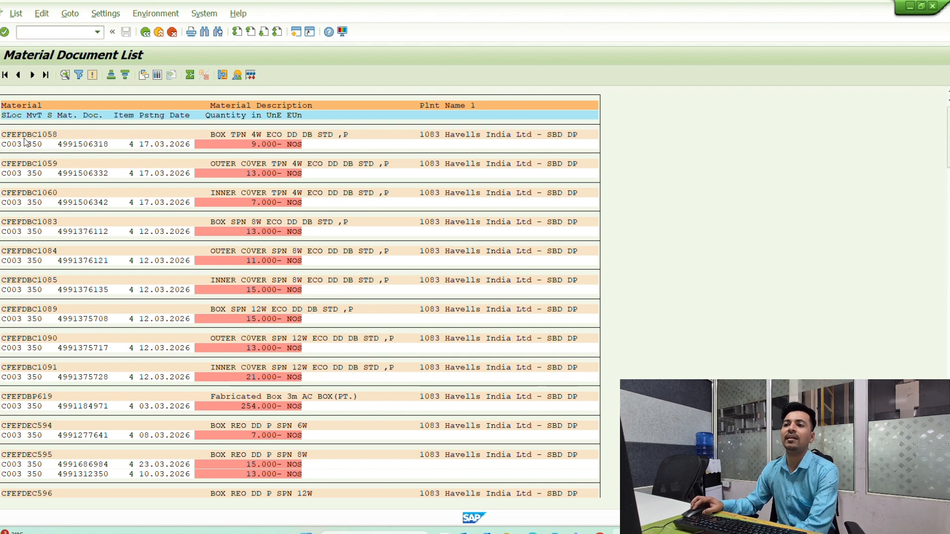
# Open the 17.03.2026 document for BOX TPN 4W ECO DD DB STD, check its creation time in the document info, and return to the list.
pyautogui.doubleClick(251, 145)
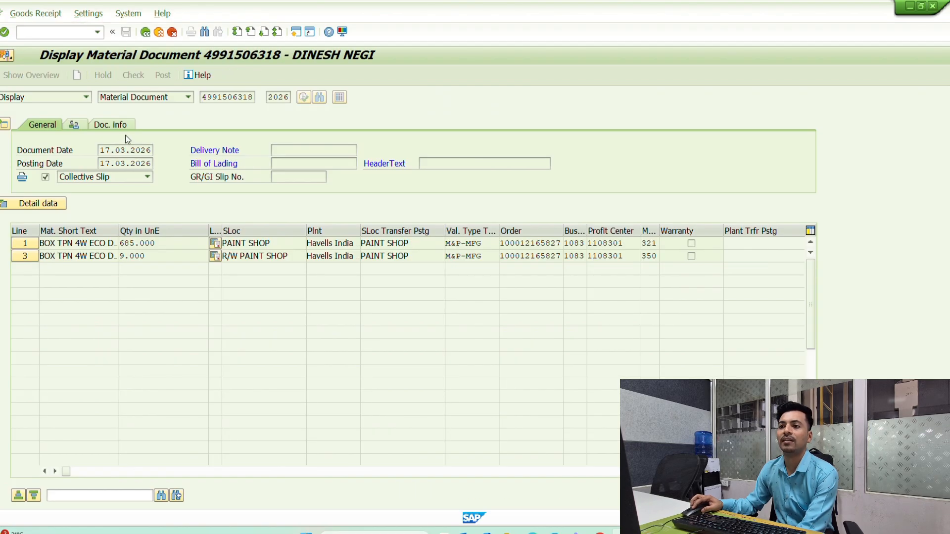
pyautogui.click(111, 125)
pyautogui.moveTo(159, 150); pyautogui.dragTo(202, 162)
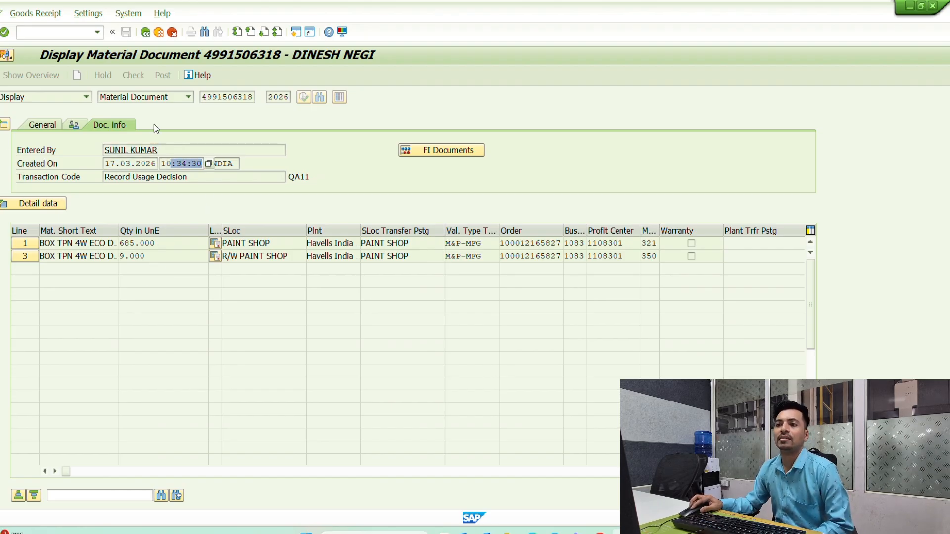
pyautogui.click(146, 31)
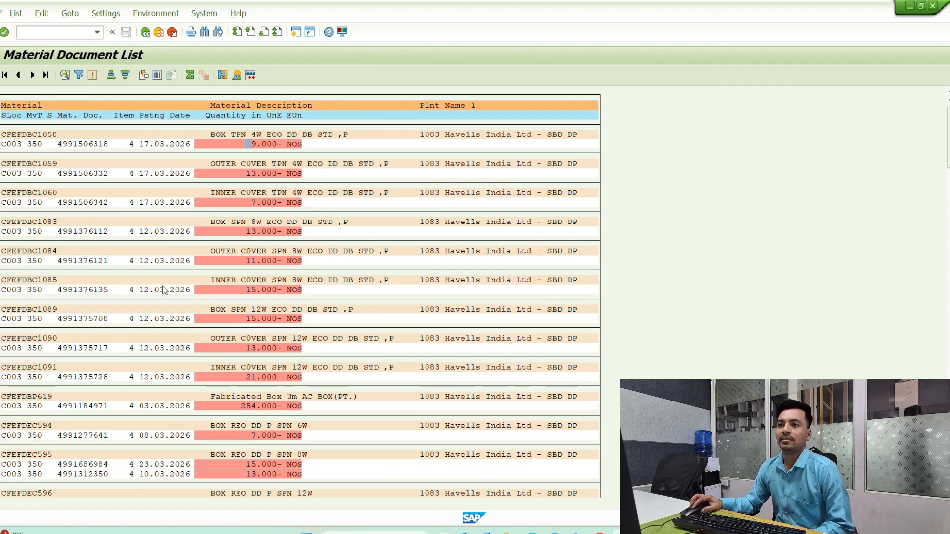
# Return to the selection criteria and set the movement type to 344 for storage location C003.
pyautogui.click(145, 32)
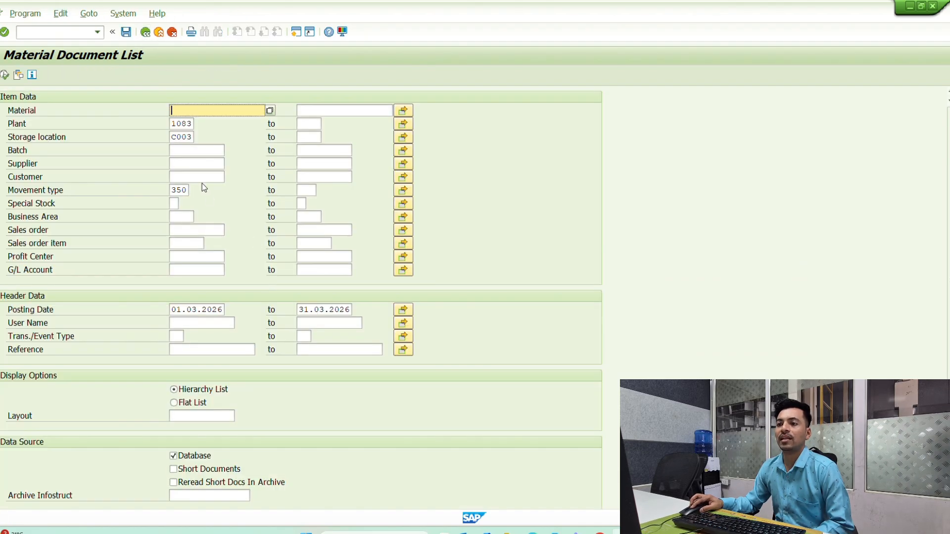
pyautogui.press('Tab')
pyautogui.press('Tab')
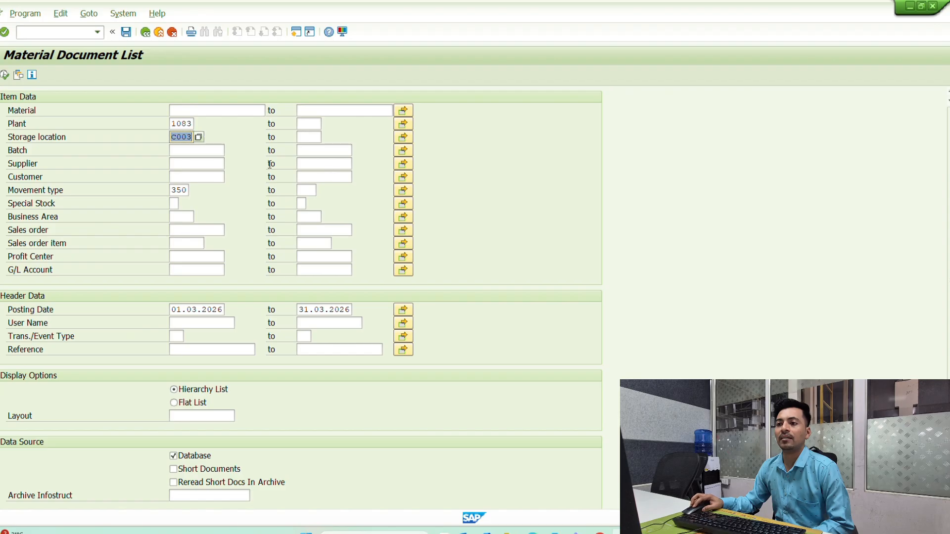
pyautogui.click(173, 189)
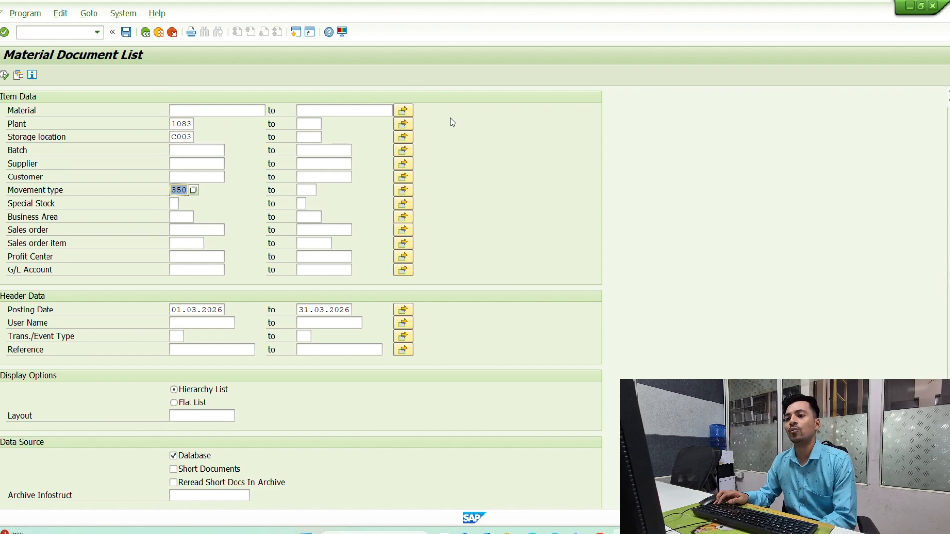
pyautogui.write('344')
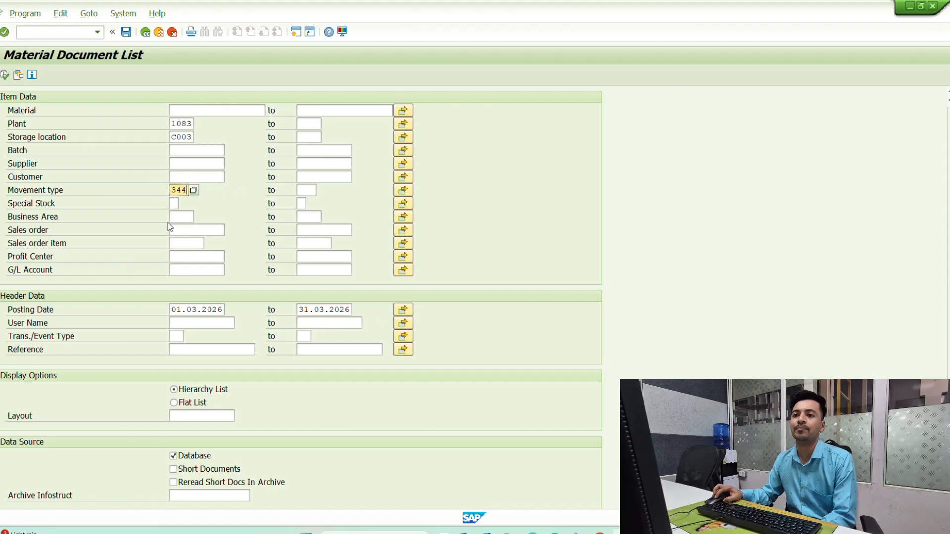
# Run the movement type 344 list for storage location C003, and rerun it with the storage location criterion cleared.
pyautogui.click(6, 75)
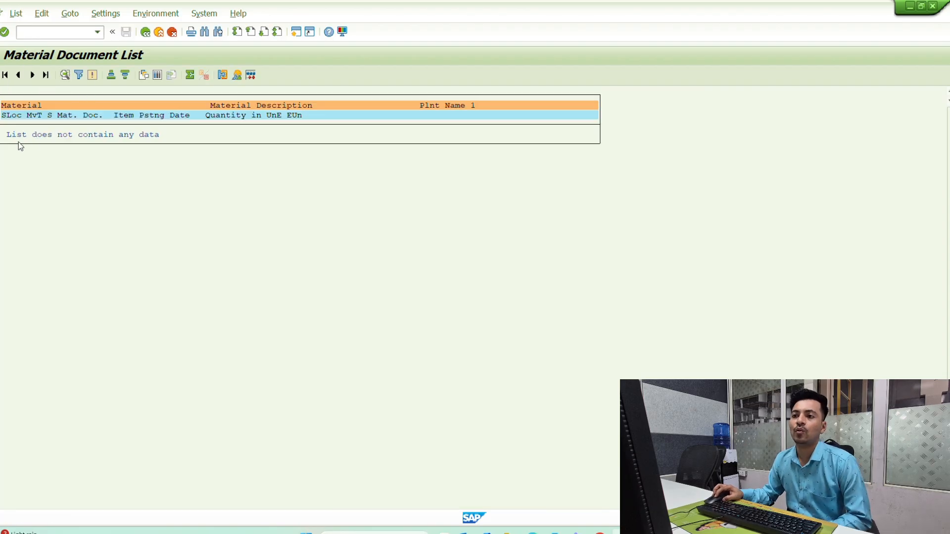
pyautogui.click(145, 33)
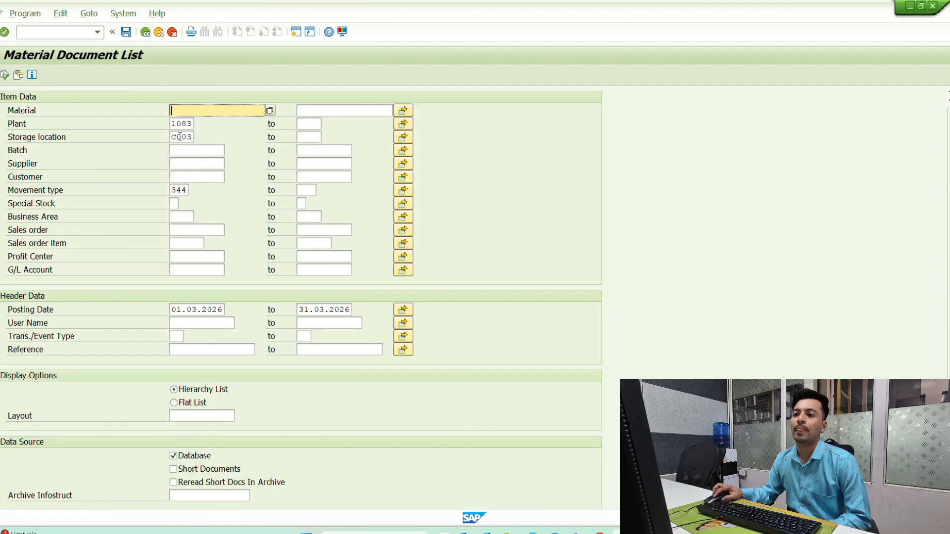
pyautogui.click(172, 137)
pyautogui.doubleClick(172, 137)
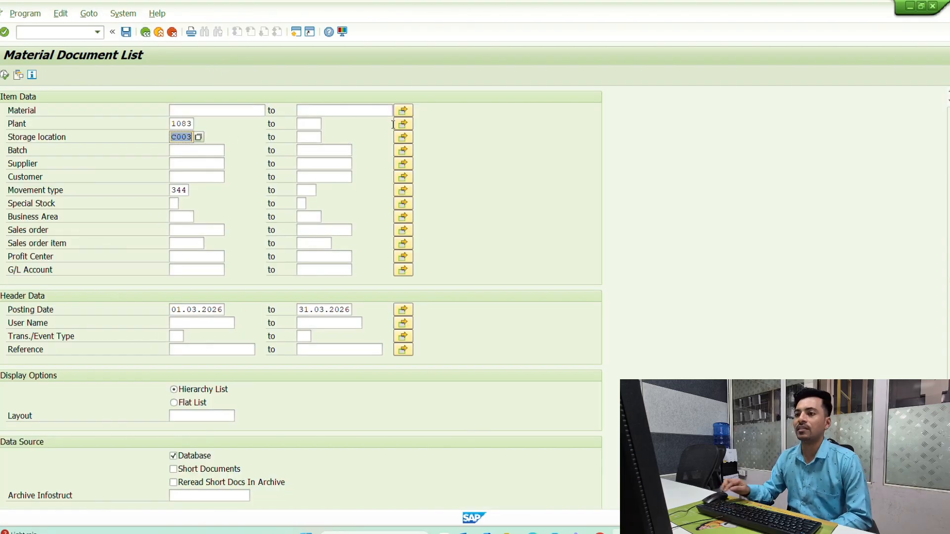
pyautogui.press('Delete')
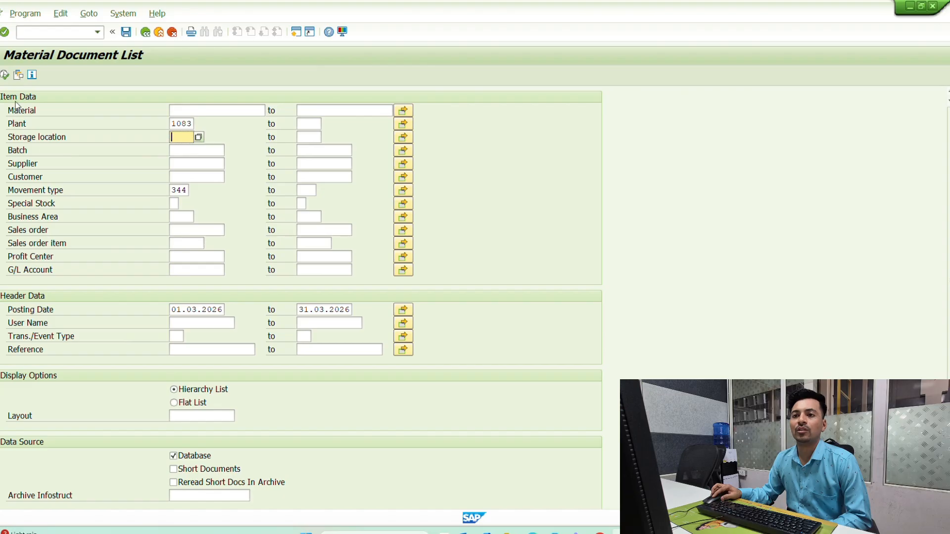
pyautogui.click(6, 75)
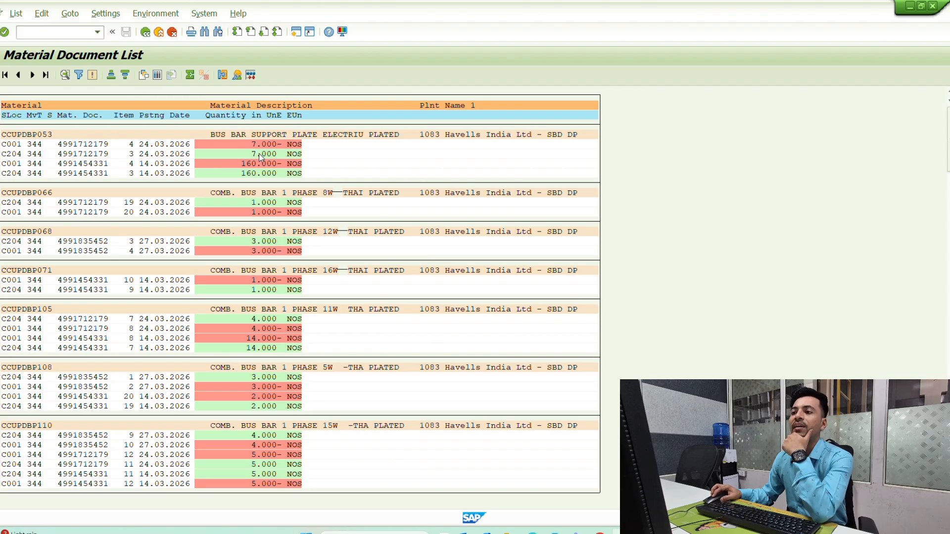
# Review the bus bar quantities and storage locations in the movement type 344 list, and return to the selection criteria.
pyautogui.click(249, 173)
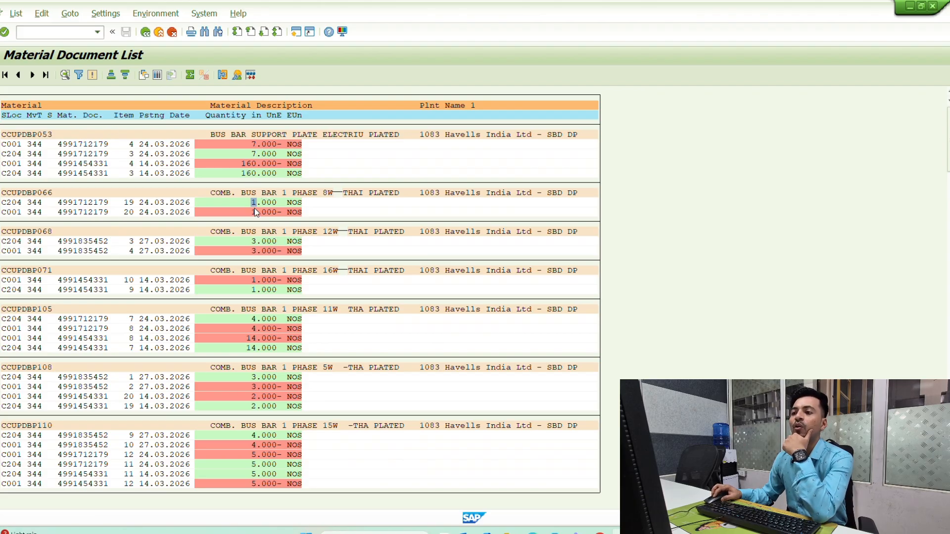
pyautogui.click(258, 291)
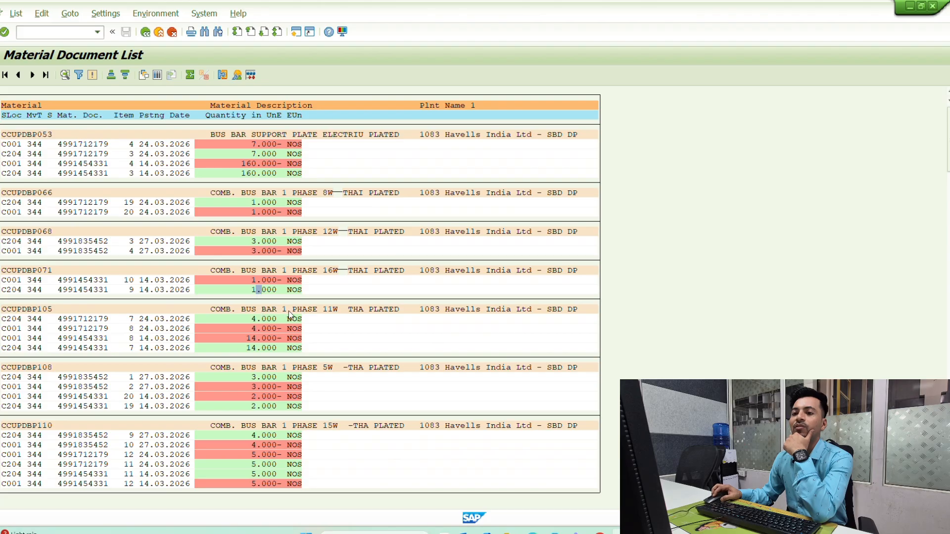
pyautogui.click(240, 250)
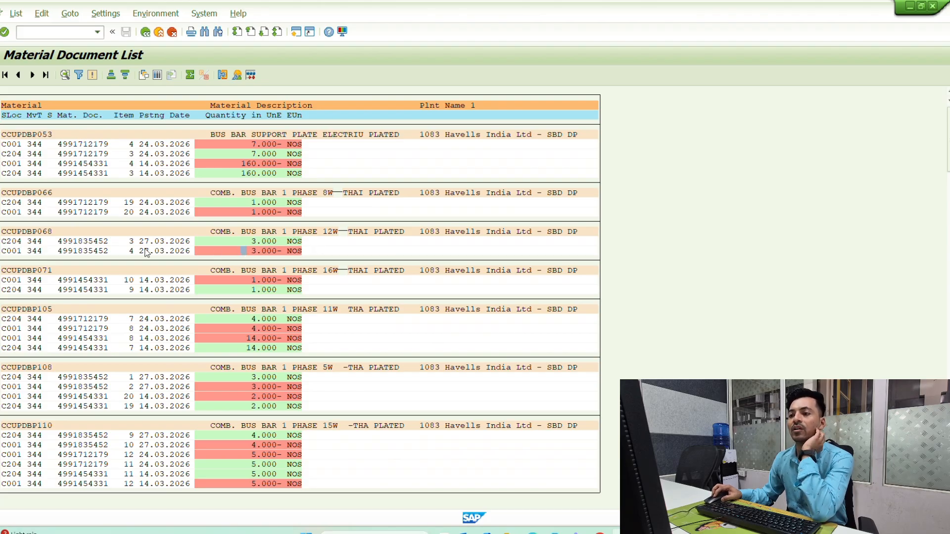
pyautogui.click(9, 241)
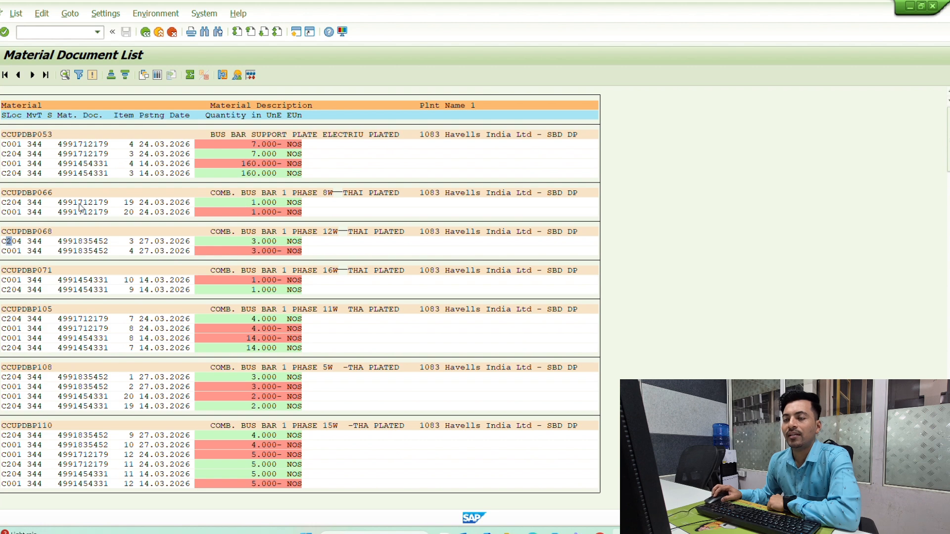
pyautogui.click(146, 33)
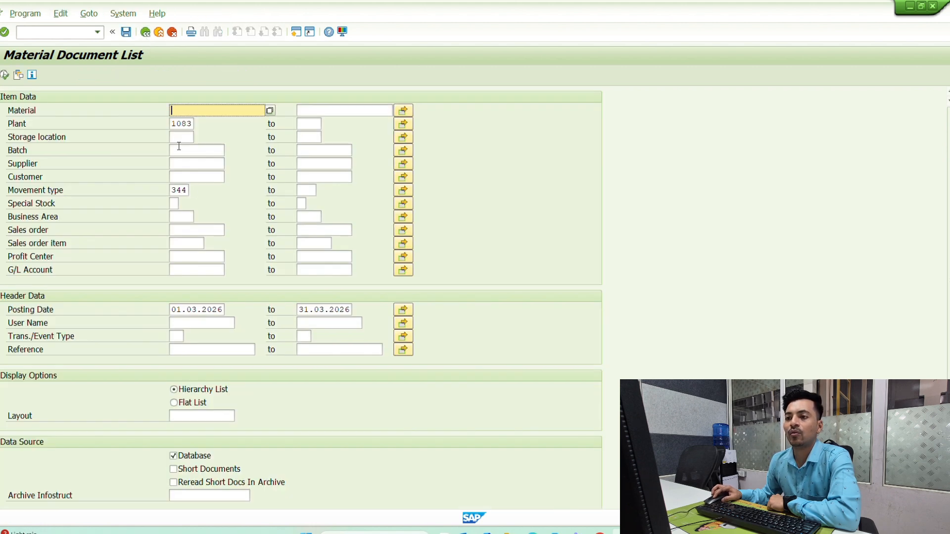
# Set the movement type to 261 and the storage location to C003, check both values, and run the list.
pyautogui.doubleClick(179, 191)
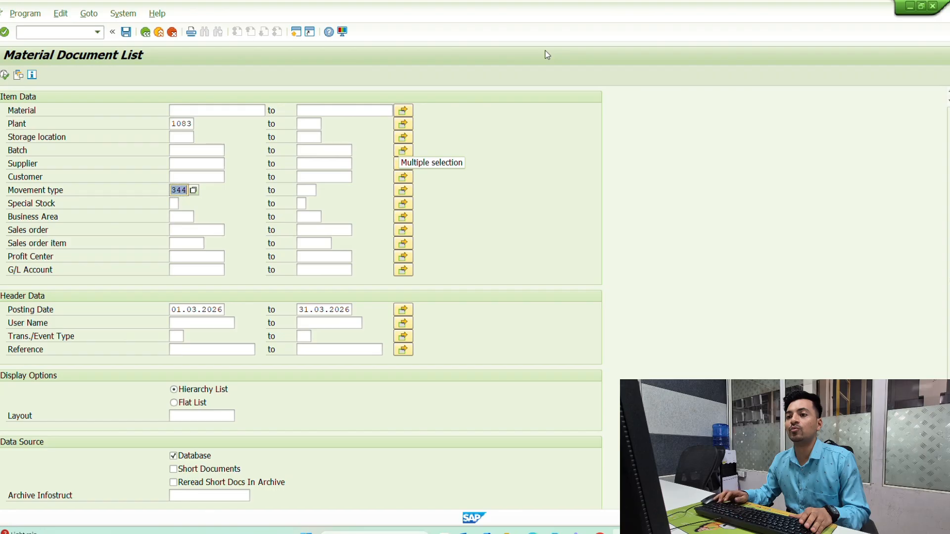
pyautogui.write('261')
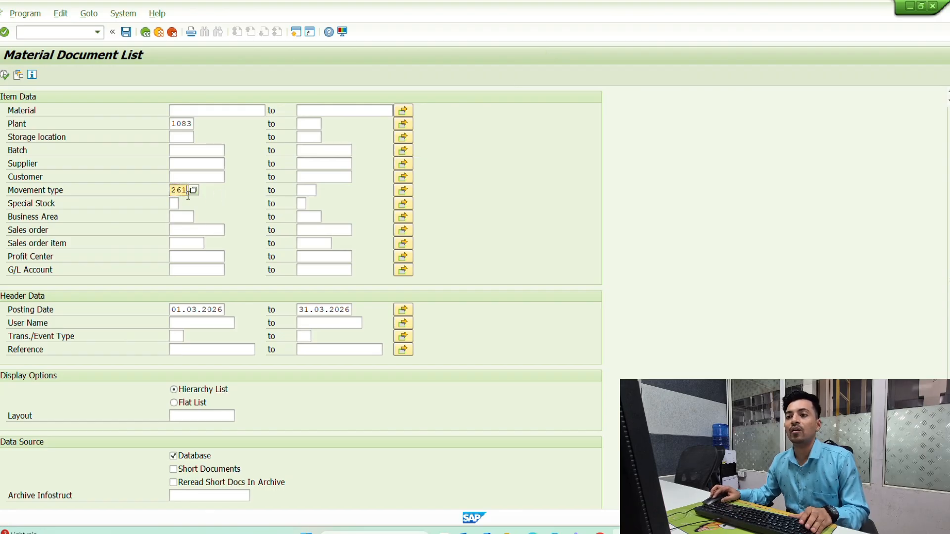
pyautogui.click(182, 138)
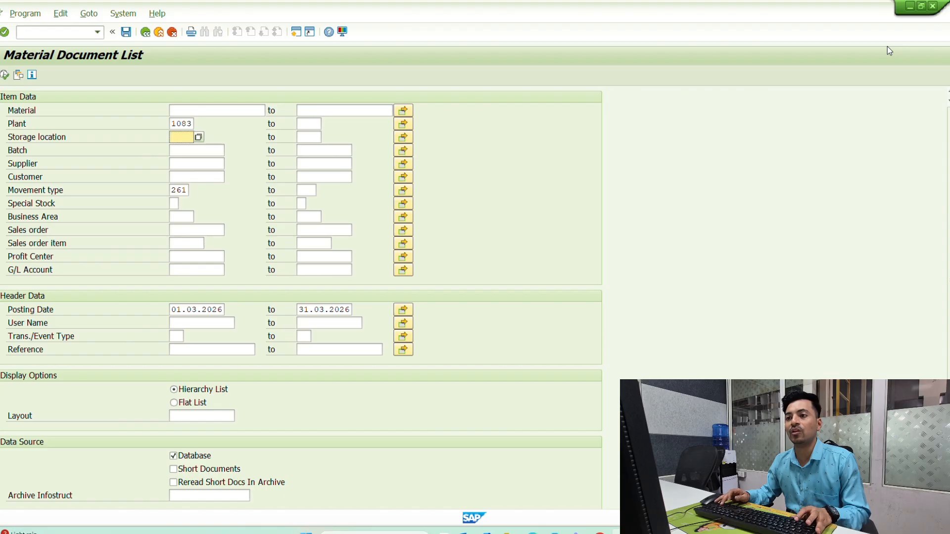
pyautogui.write('c003')
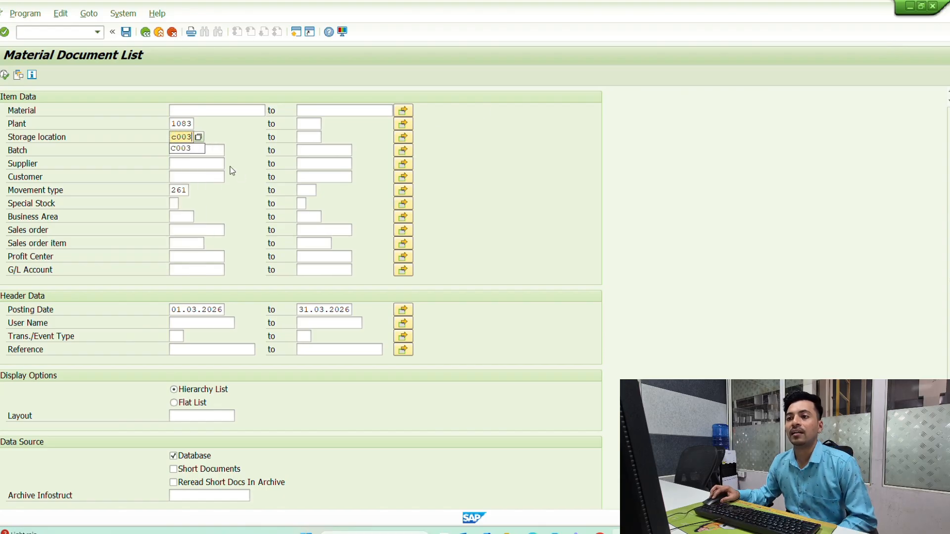
pyautogui.press('Tab')
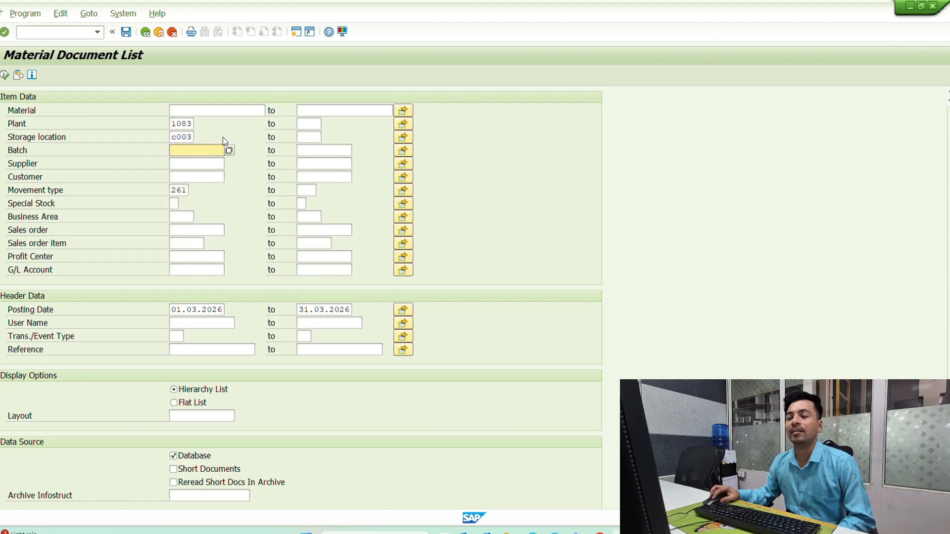
pyautogui.doubleClick(173, 138)
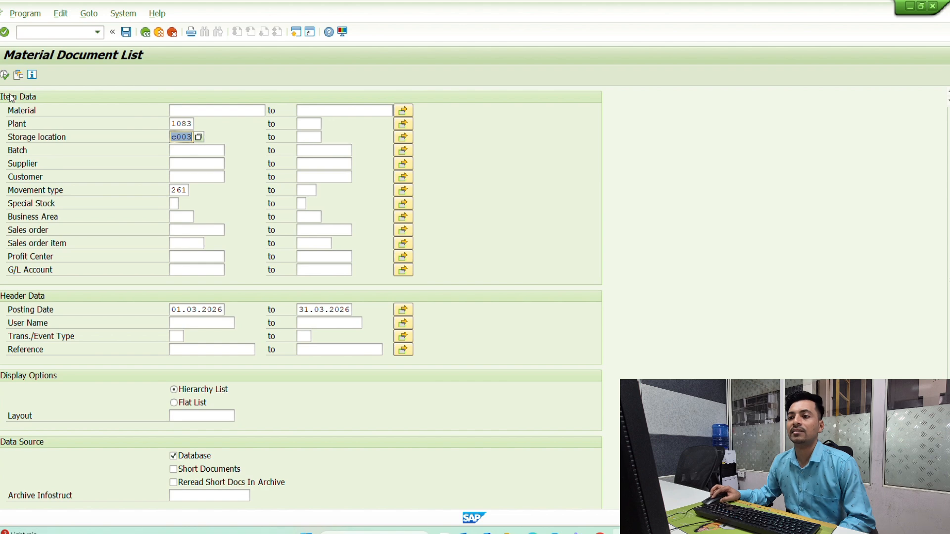
pyautogui.doubleClick(172, 190)
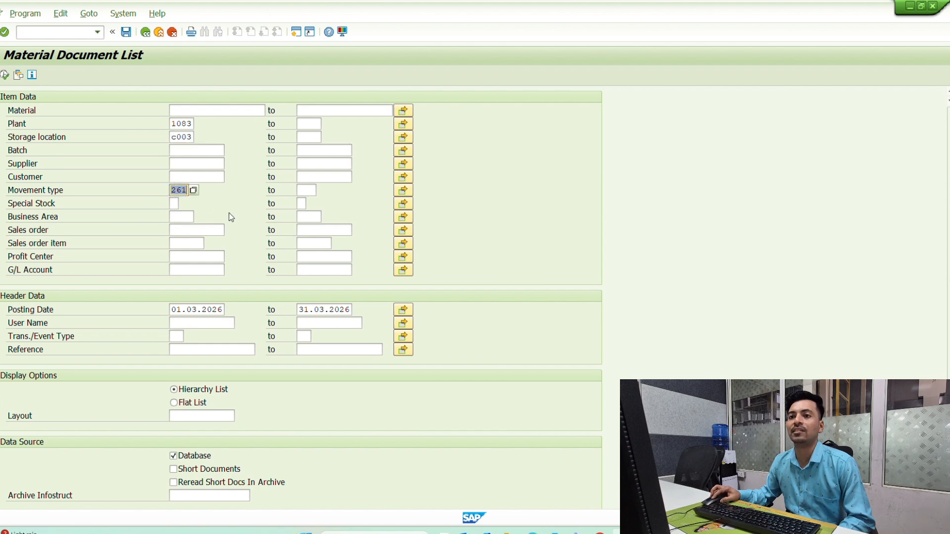
pyautogui.click(6, 74)
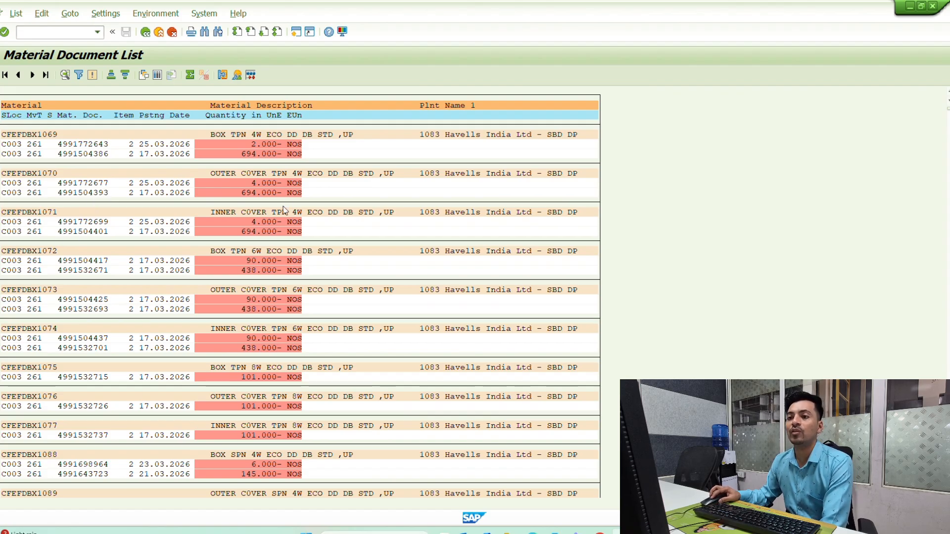
# Review the movement type 261 documents in the hierarchy list and in the detail list, down to the 02.03.2026 postings.
pyautogui.scroll(-3, 239, 399)
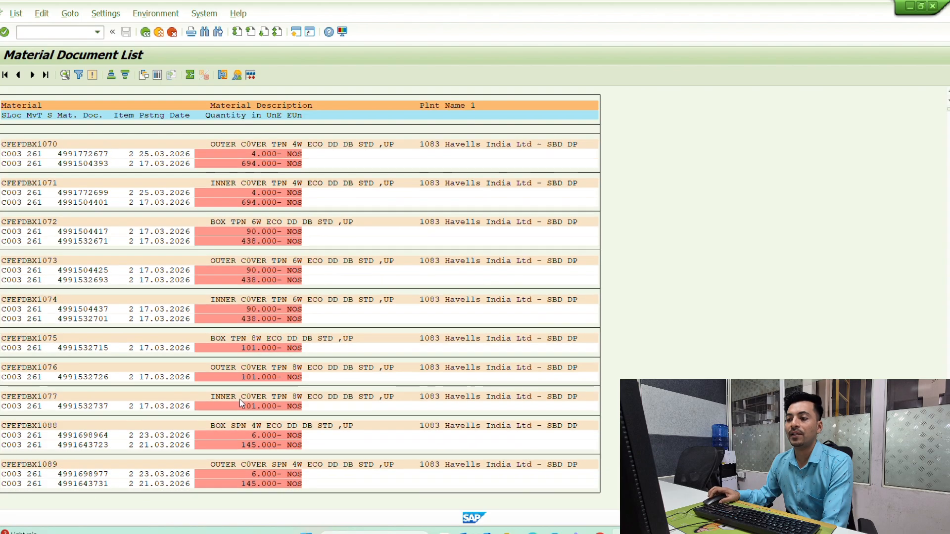
pyautogui.scroll(-5, 241, 399)
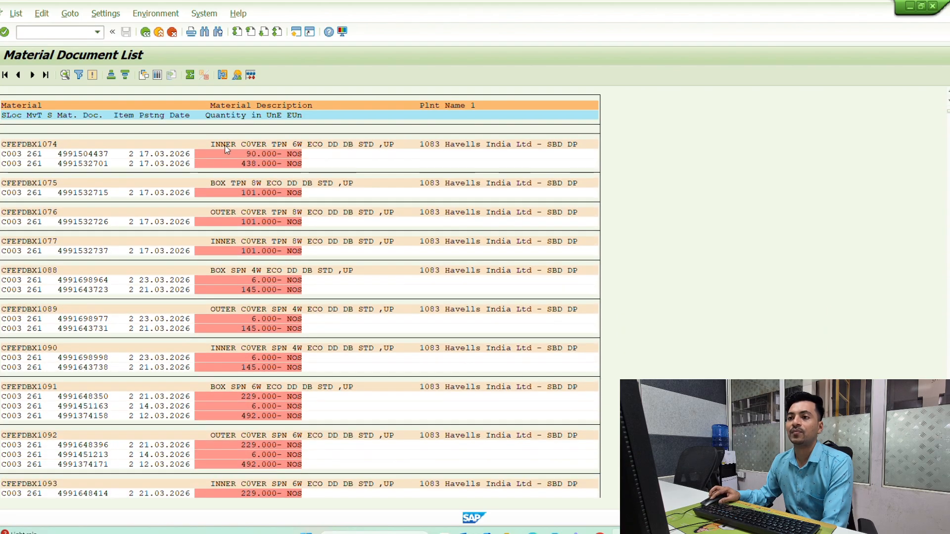
pyautogui.click(157, 75)
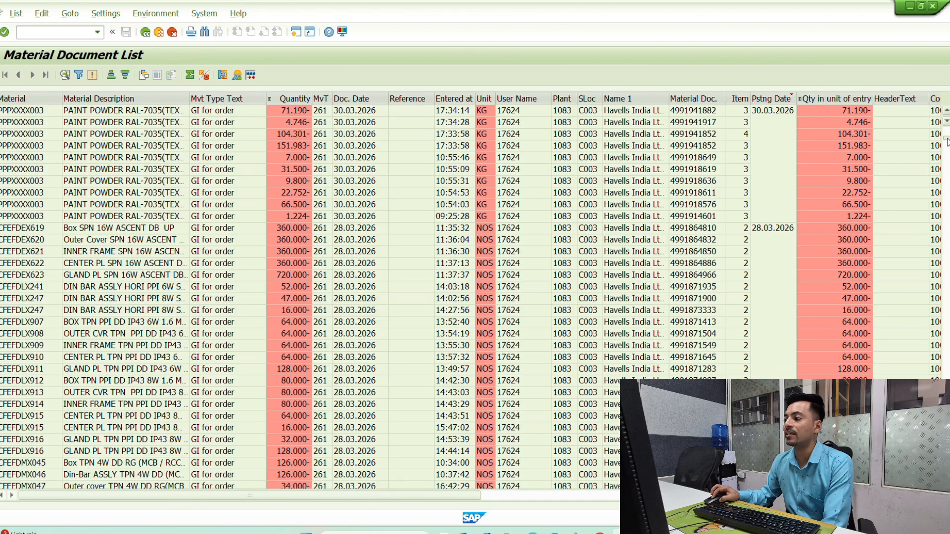
pyautogui.moveTo(947, 341); pyautogui.dragTo(947, 475)
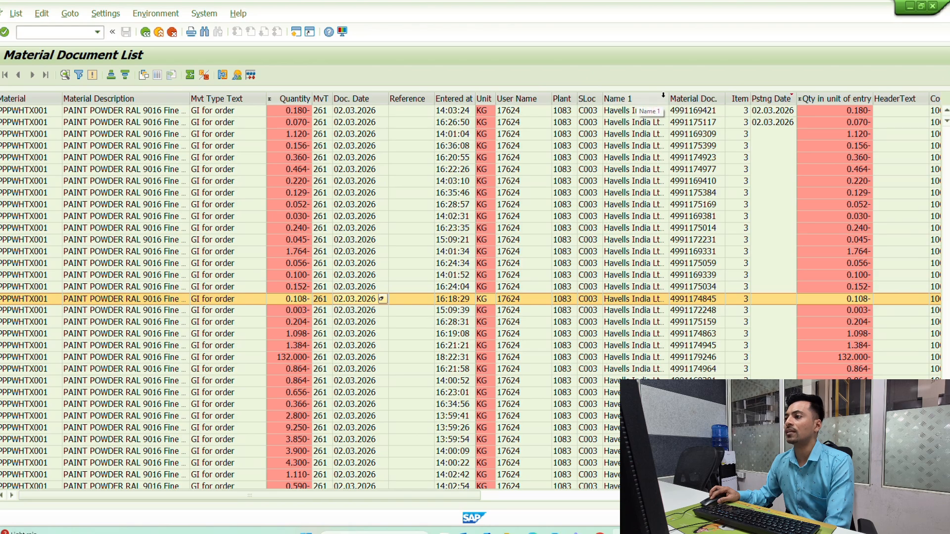
# Narrow the Name 1 column in the detail list and return to the selection criteria.
pyautogui.moveTo(668, 99); pyautogui.dragTo(613, 110)
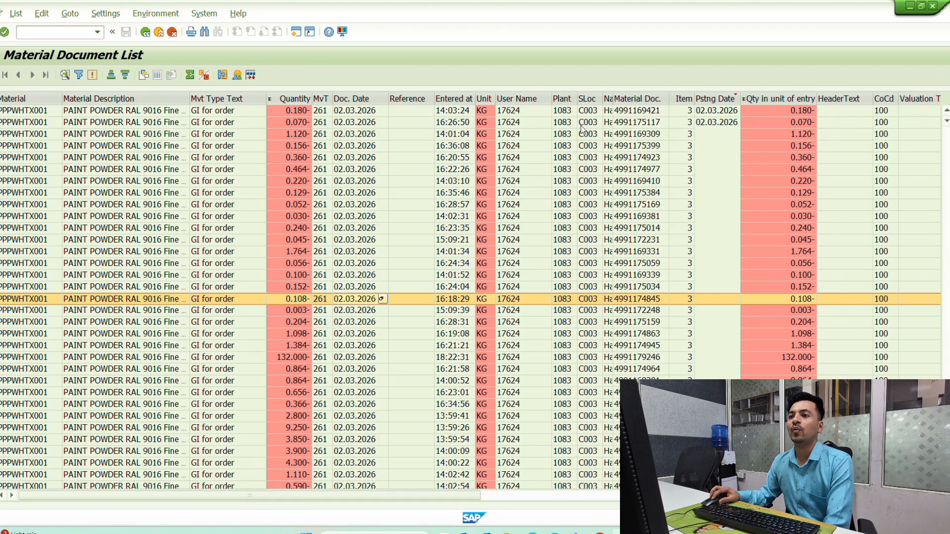
pyautogui.click(146, 33)
pyautogui.click(145, 33)
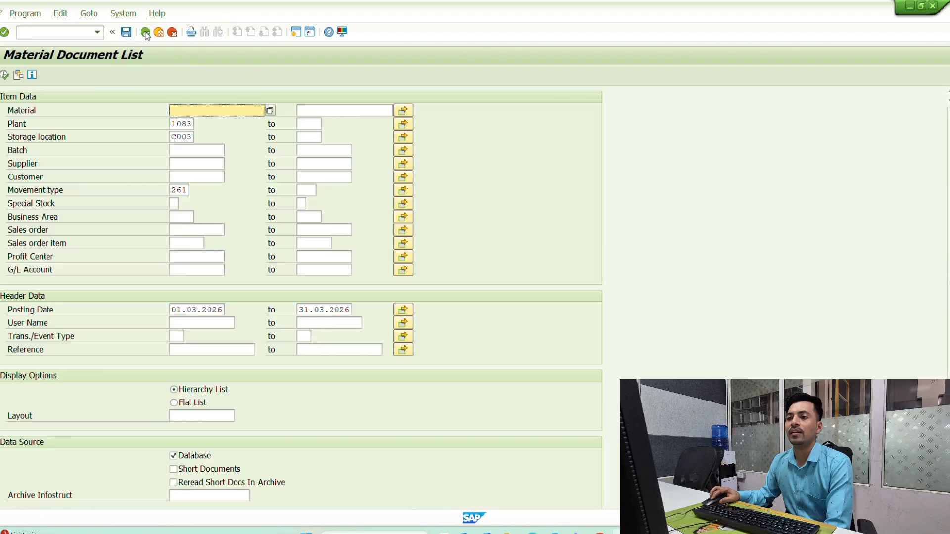
# Set the movement type to 201 for storage location C003 and run the material document list.
pyautogui.doubleClick(179, 190)
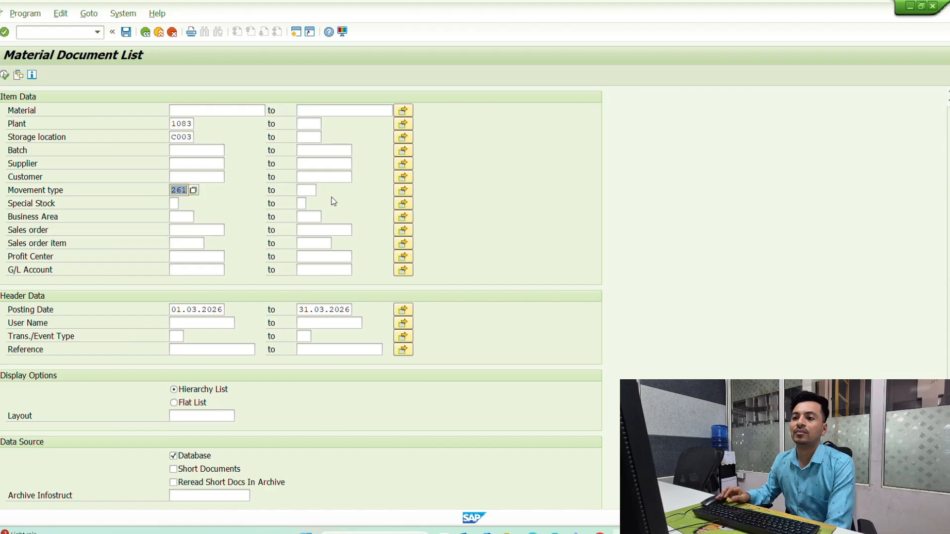
pyautogui.write('201')
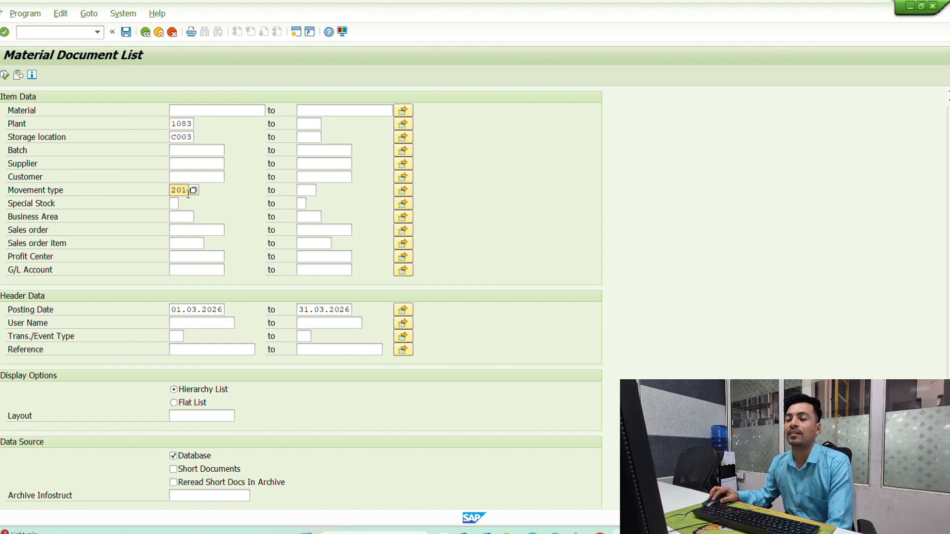
pyautogui.moveTo(183, 190); pyautogui.dragTo(198, 193)
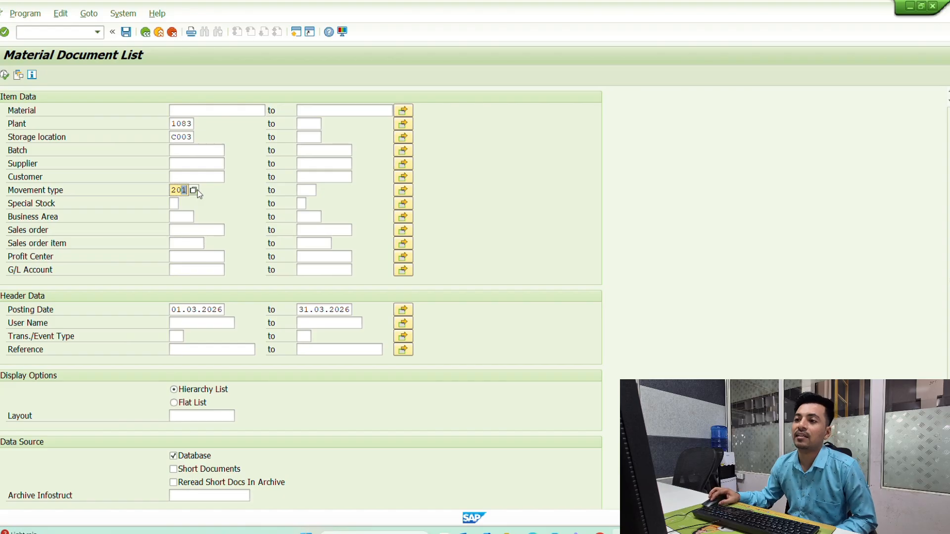
pyautogui.moveTo(177, 191); pyautogui.dragTo(169, 191)
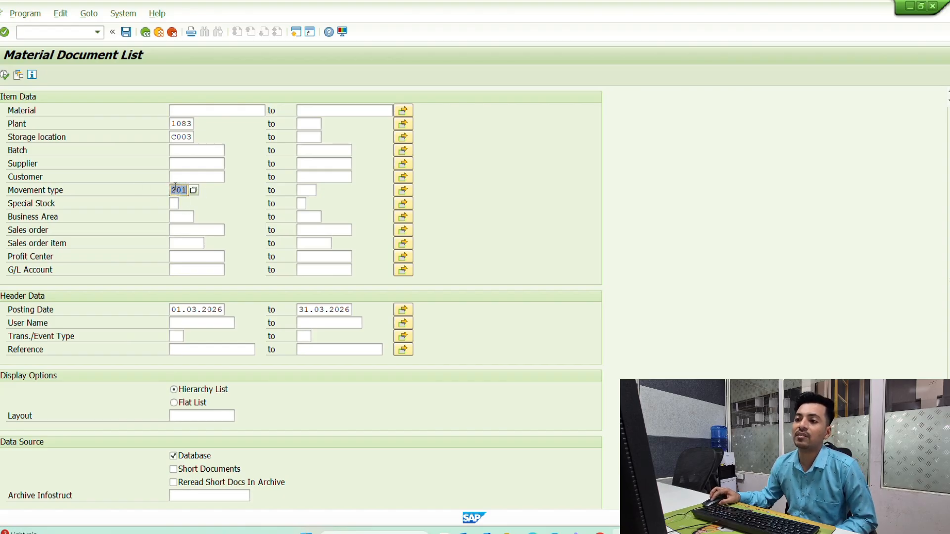
pyautogui.click(4, 75)
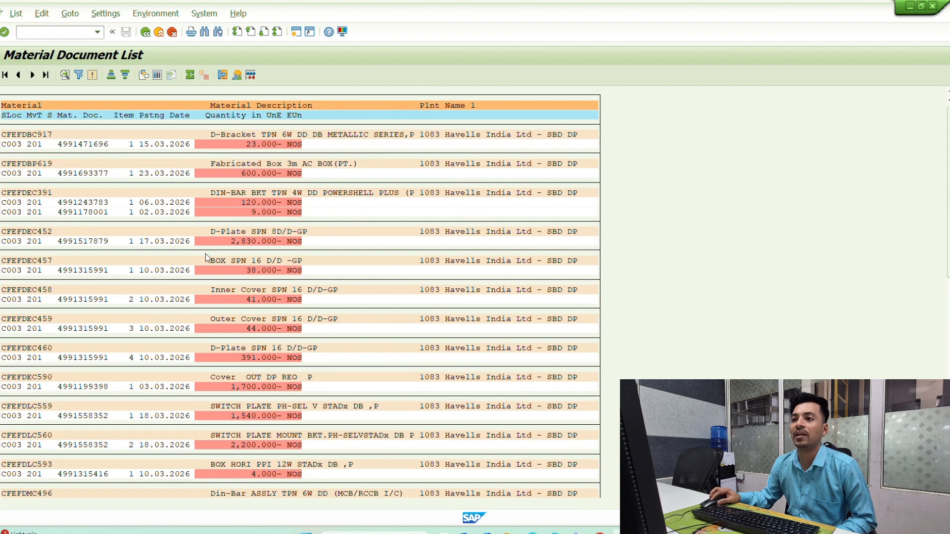
# Display the movement type 201 documents as a detail list, examine the quantity totals per unit, and return to the selection criteria.
pyautogui.click(157, 74)
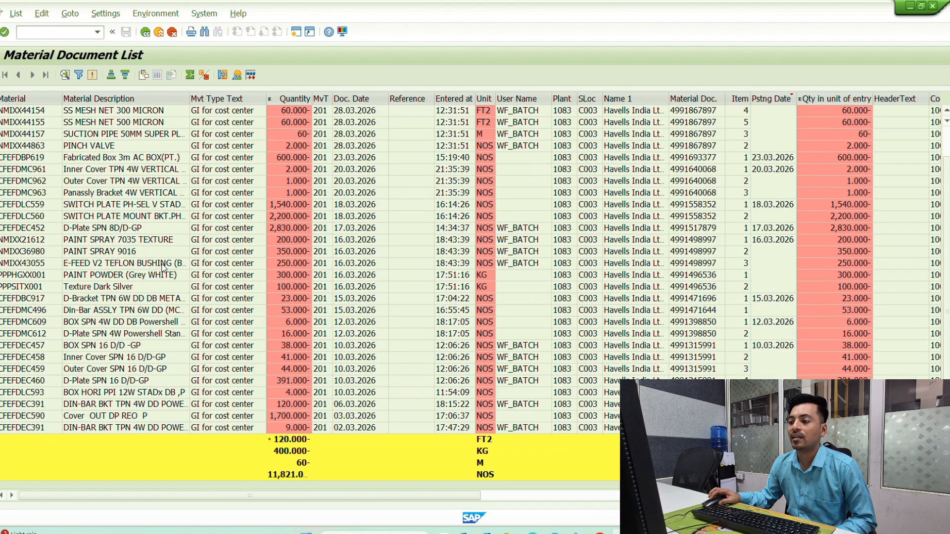
pyautogui.click(291, 473)
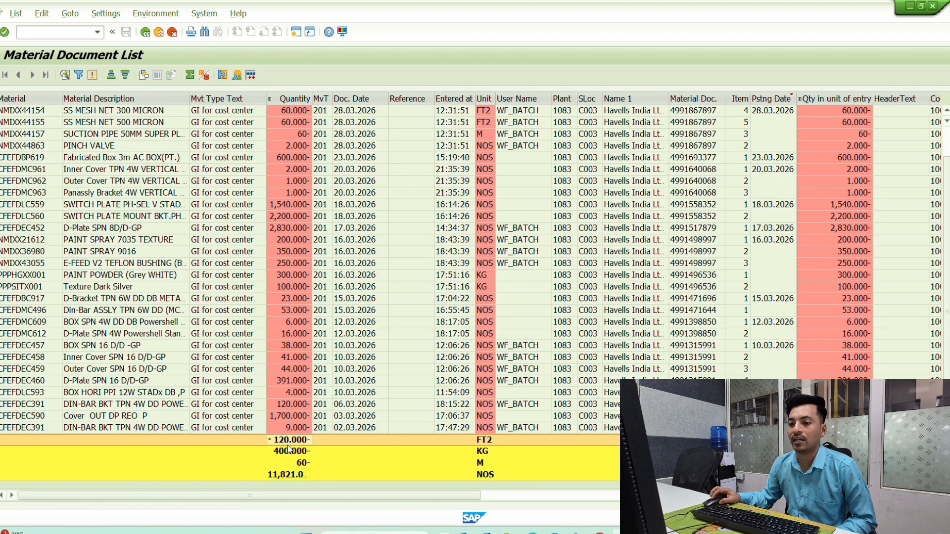
pyautogui.click(146, 32)
pyautogui.click(145, 32)
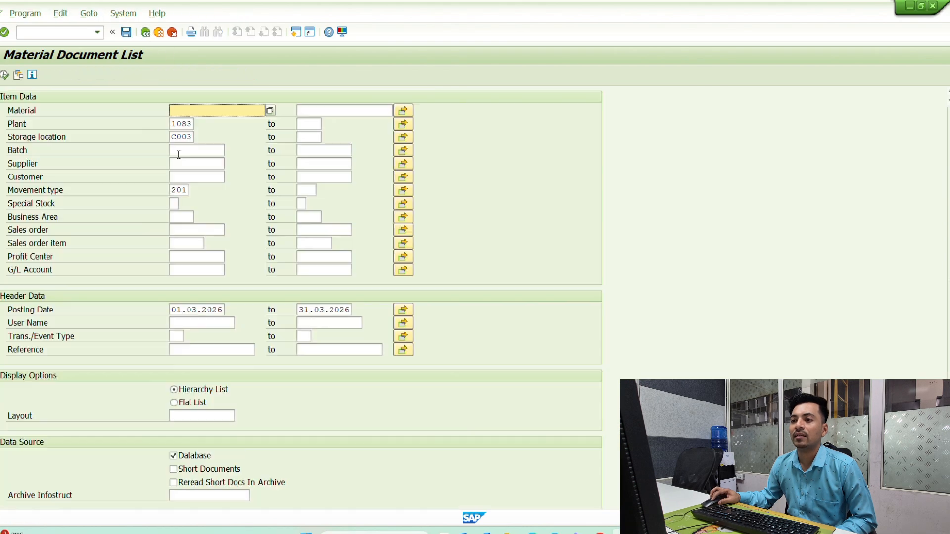
# Set the movement type to 202, run the list for storage location C003, and display the documents as a detail list.
pyautogui.moveTo(173, 191); pyautogui.dragTo(255, 187)
pyautogui.write('202')
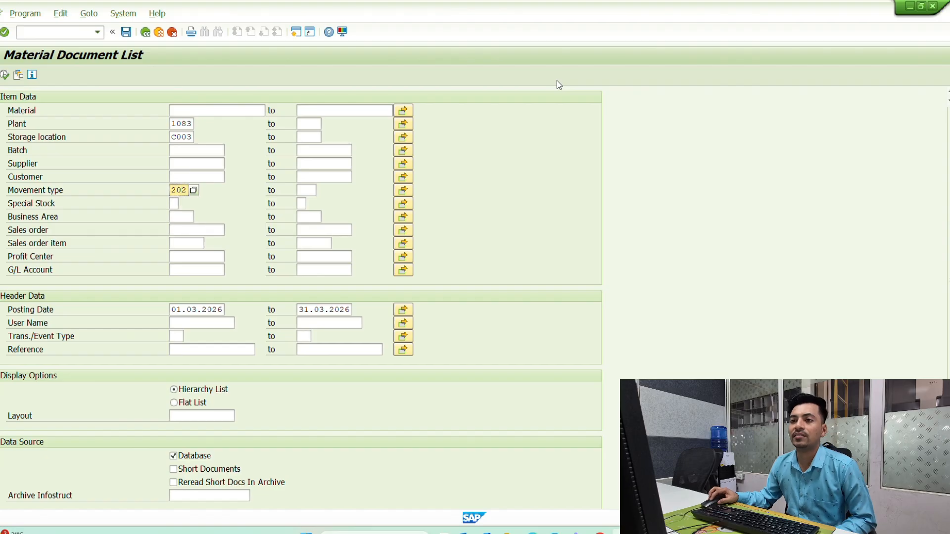
pyautogui.click(5, 75)
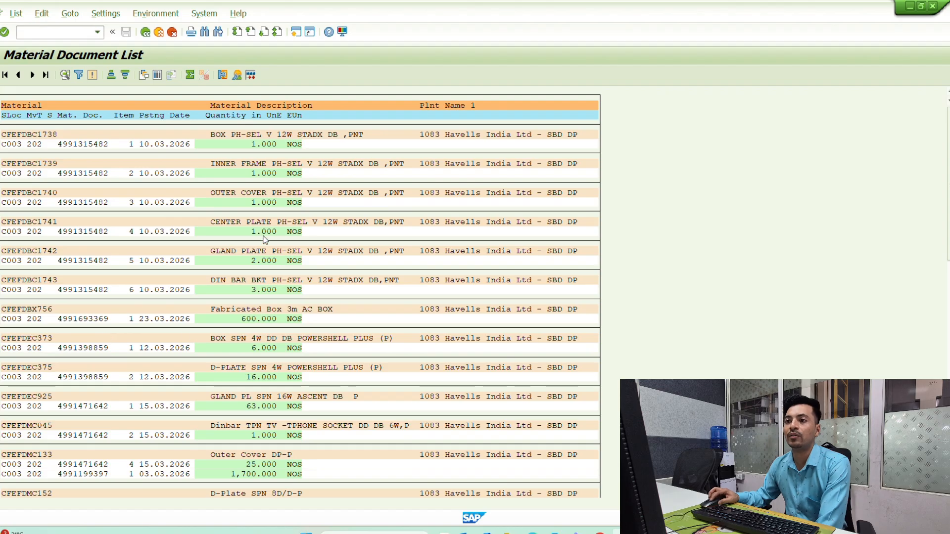
pyautogui.click(157, 75)
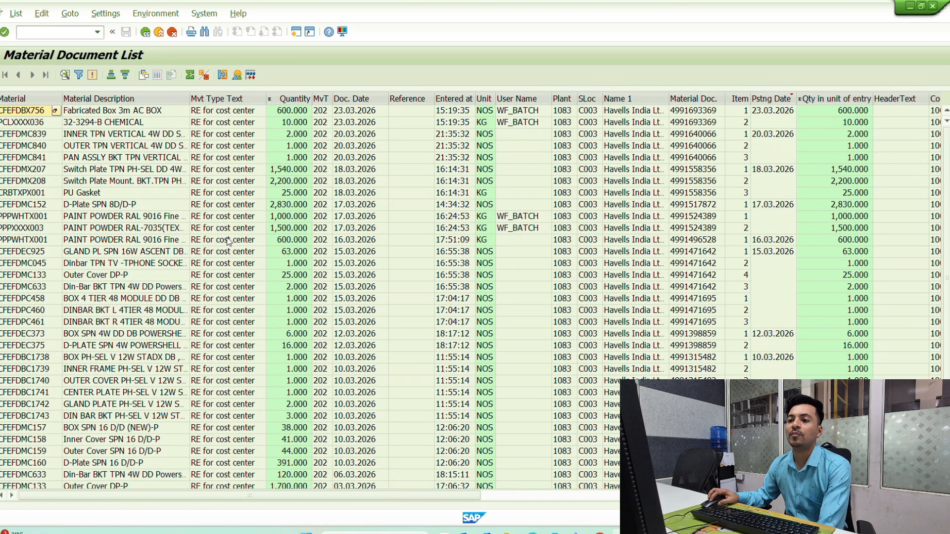
# Examine individual quantities in the movement type 202 detail list and return to the selection criteria.
pyautogui.click(228, 242)
pyautogui.click(154, 217)
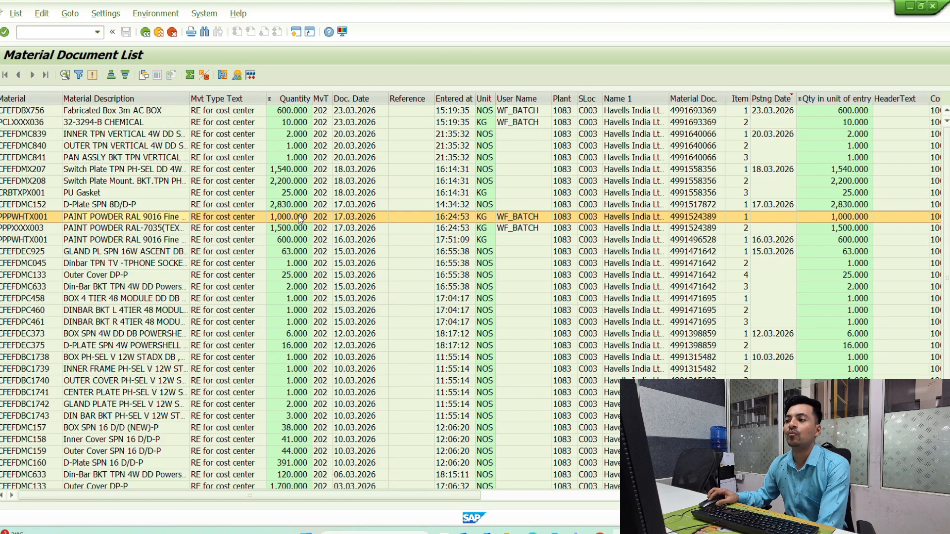
pyautogui.click(302, 181)
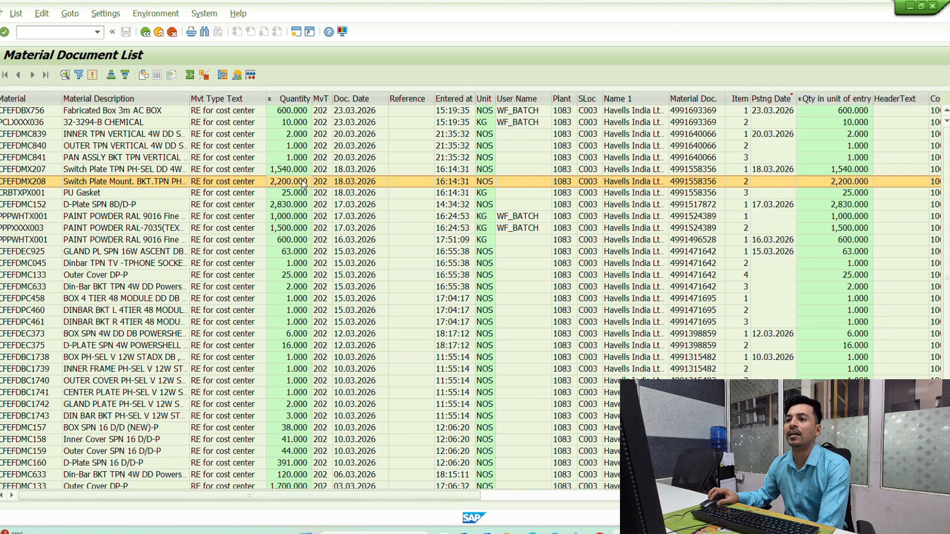
pyautogui.click(145, 32)
pyautogui.click(145, 32)
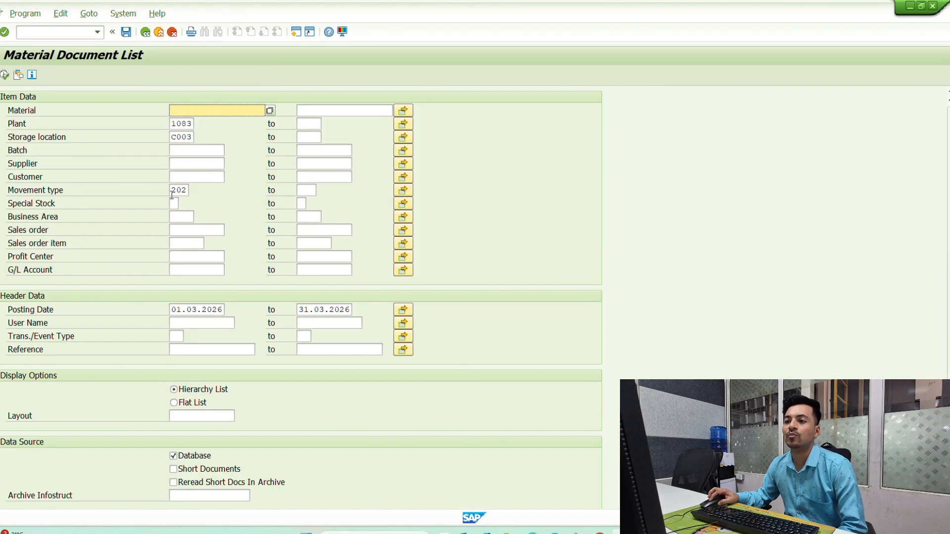
# Set the movement type to 343, run the material document list for storage location C003, and return to the selection criteria.
pyautogui.doubleClick(176, 190)
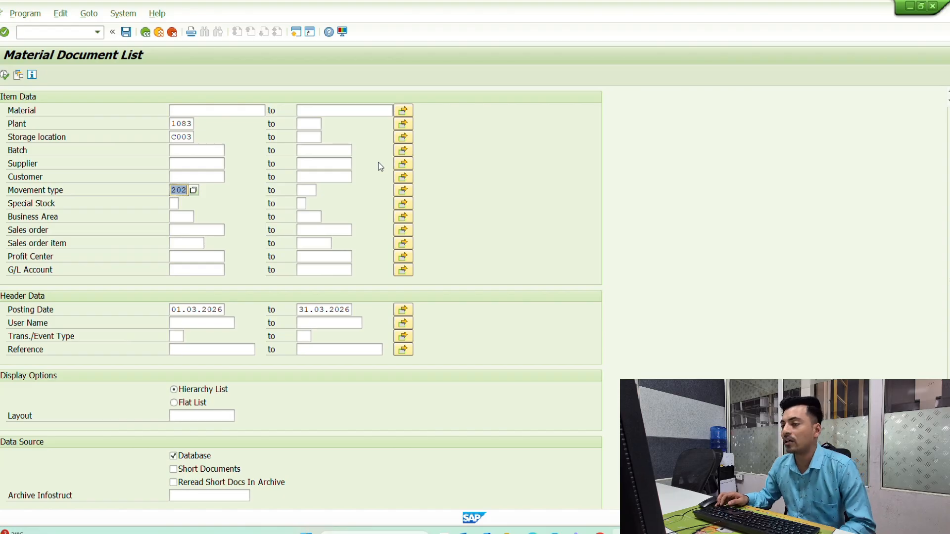
pyautogui.write('3')
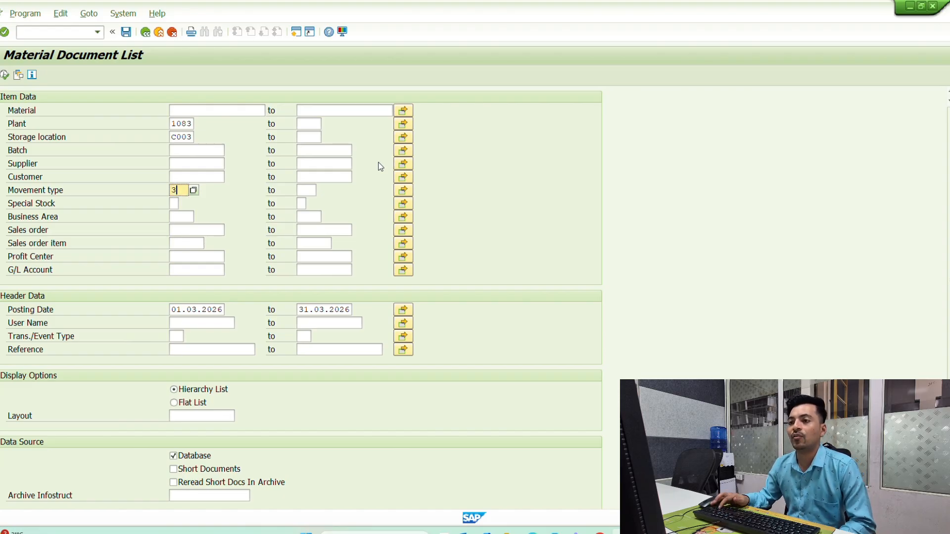
pyautogui.write('43')
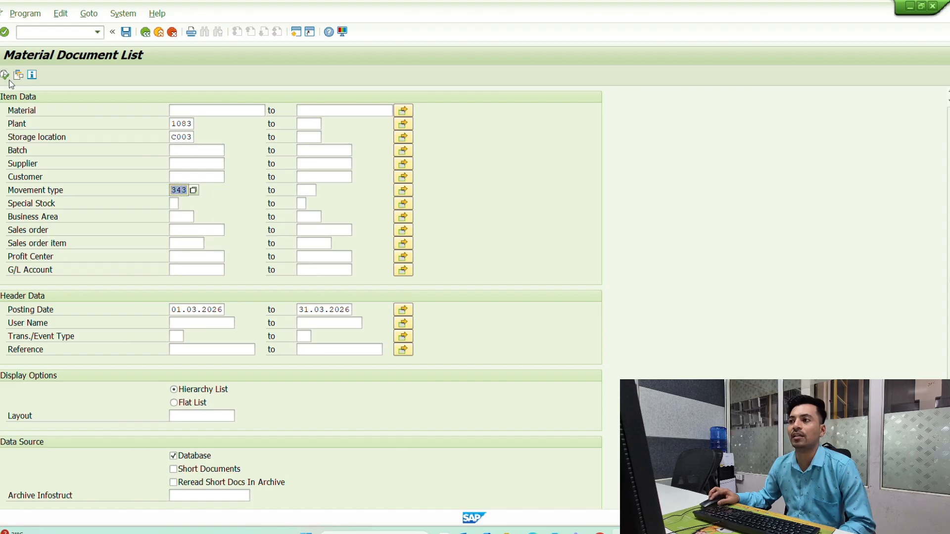
pyautogui.click(5, 75)
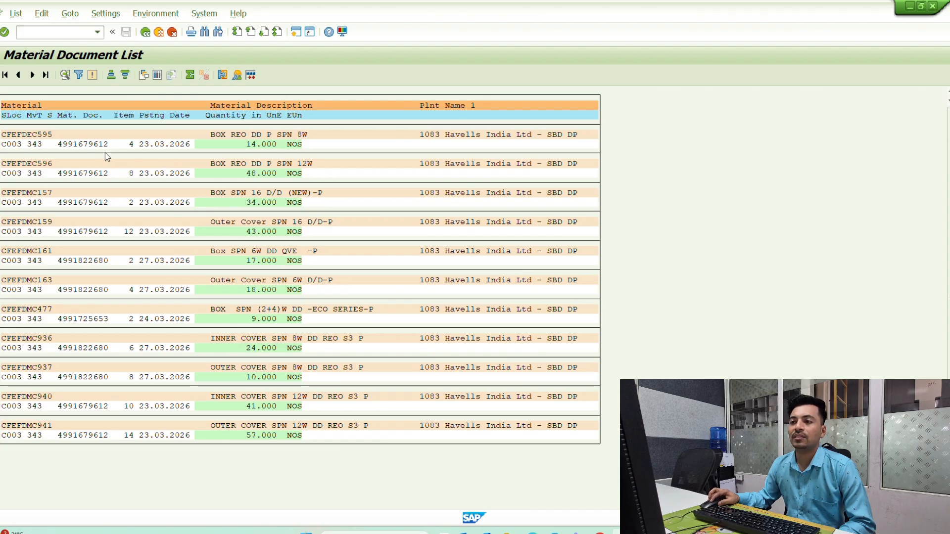
pyautogui.click(14, 144)
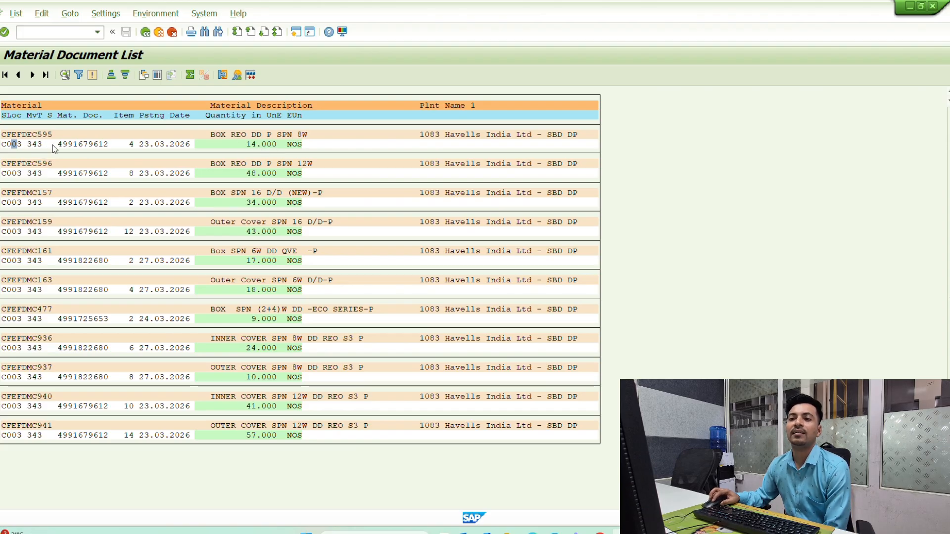
pyautogui.click(145, 32)
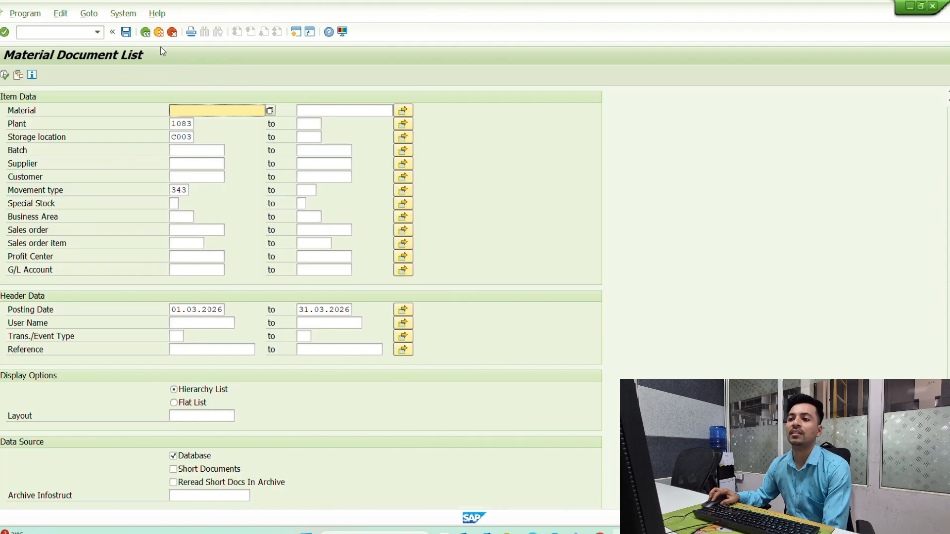
# Clear the movement type and browse the available movement types with their descriptions, closing the value list without choosing one.
pyautogui.doubleClick(179, 190)
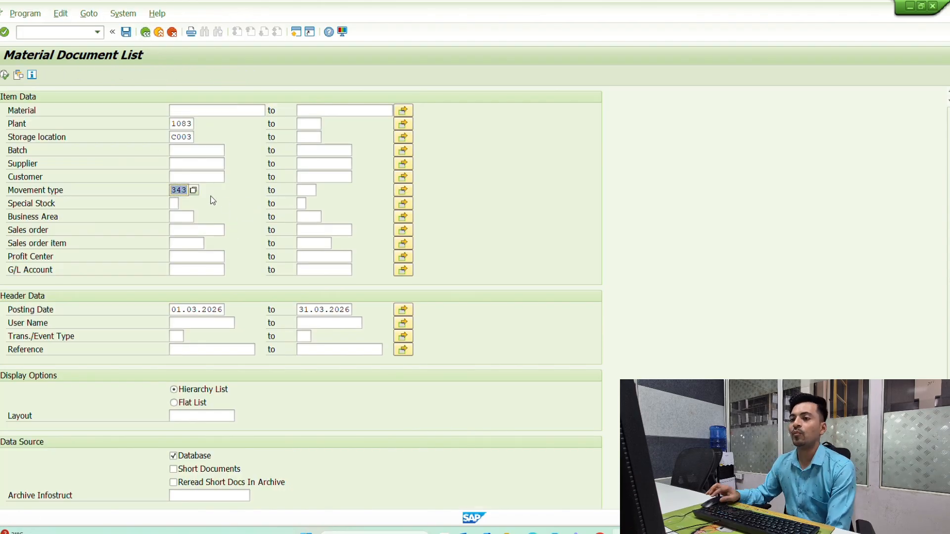
pyautogui.press('Delete')
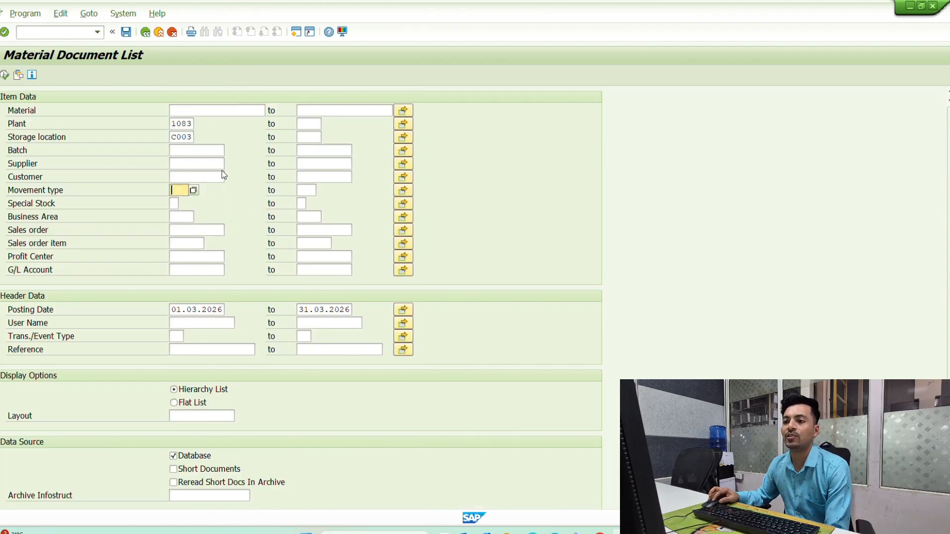
pyautogui.click(194, 191)
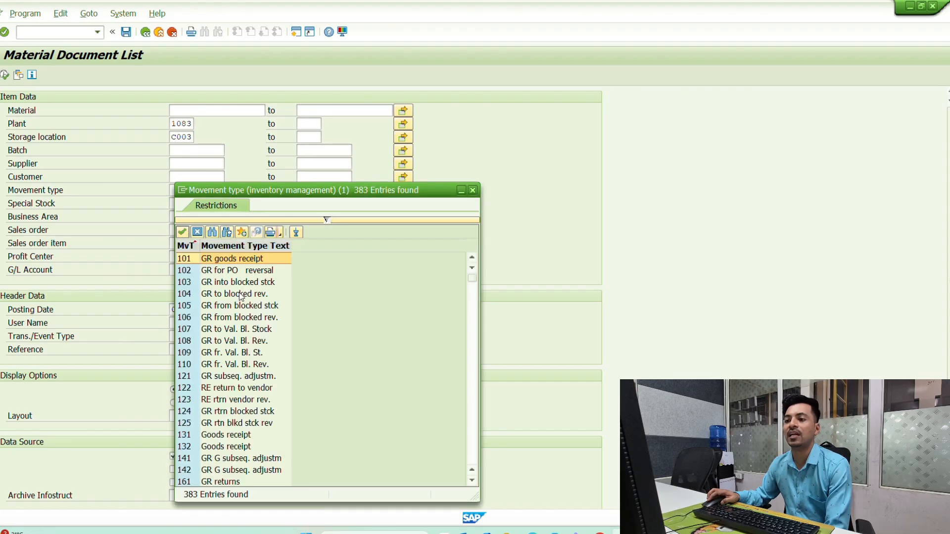
pyautogui.scroll(-1, 241, 293)
pyautogui.scroll(-20, 241, 293)
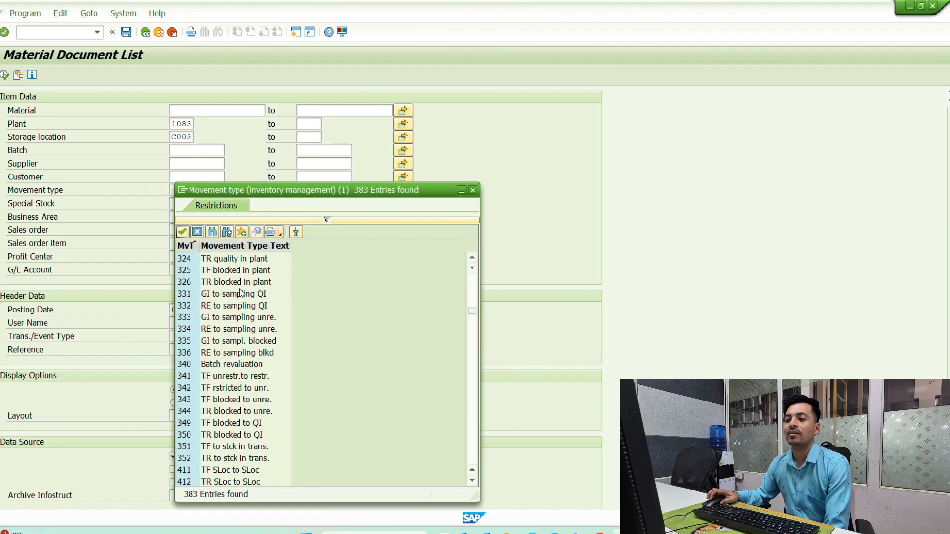
pyautogui.scroll(-20, 241, 293)
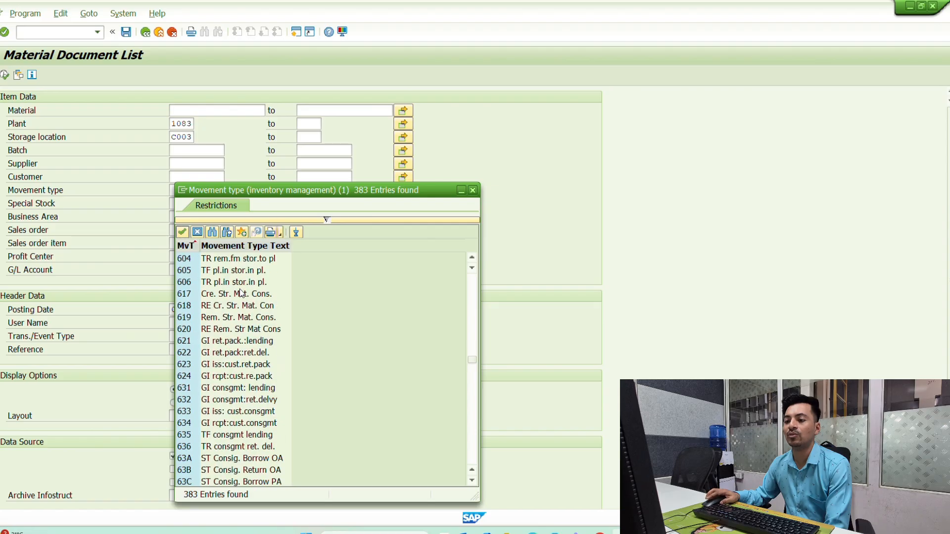
pyautogui.scroll(-20, 241, 293)
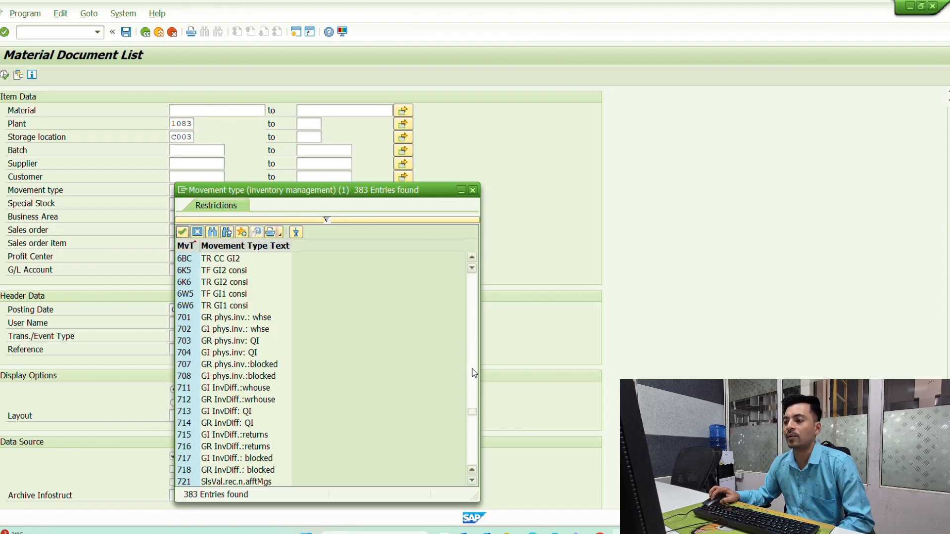
pyautogui.moveTo(474, 408); pyautogui.dragTo(475, 262)
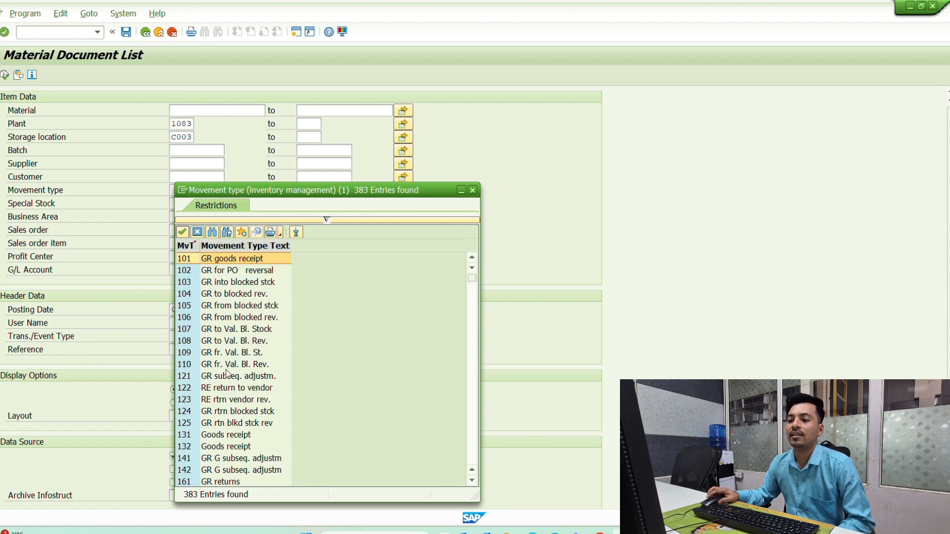
pyautogui.scroll(-1, 233, 383)
pyautogui.scroll(-3, 234, 384)
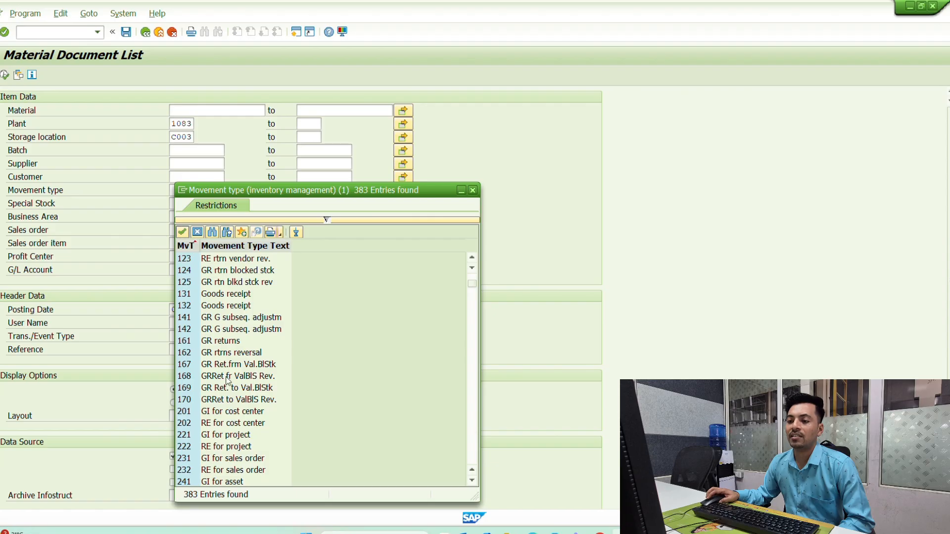
pyautogui.scroll(-2, 227, 382)
pyautogui.scroll(-12, 225, 384)
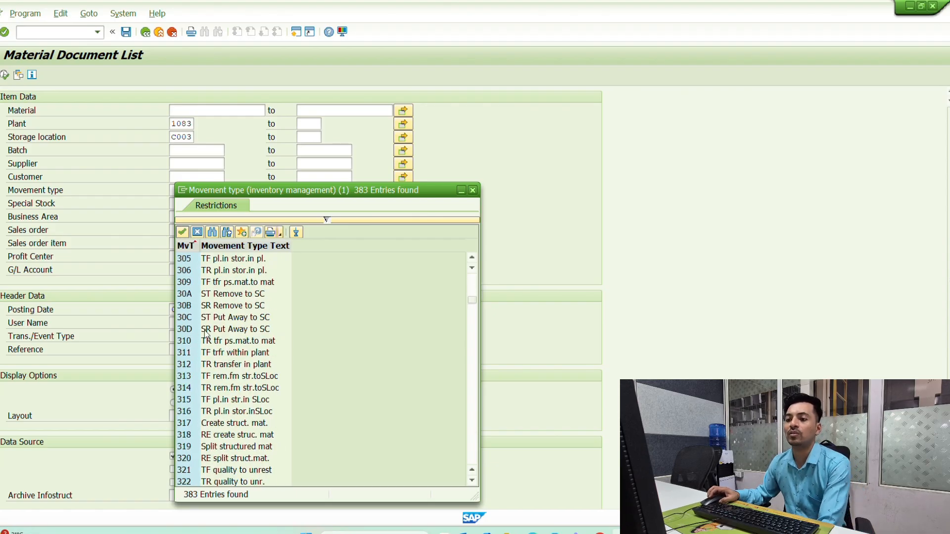
pyautogui.click(473, 190)
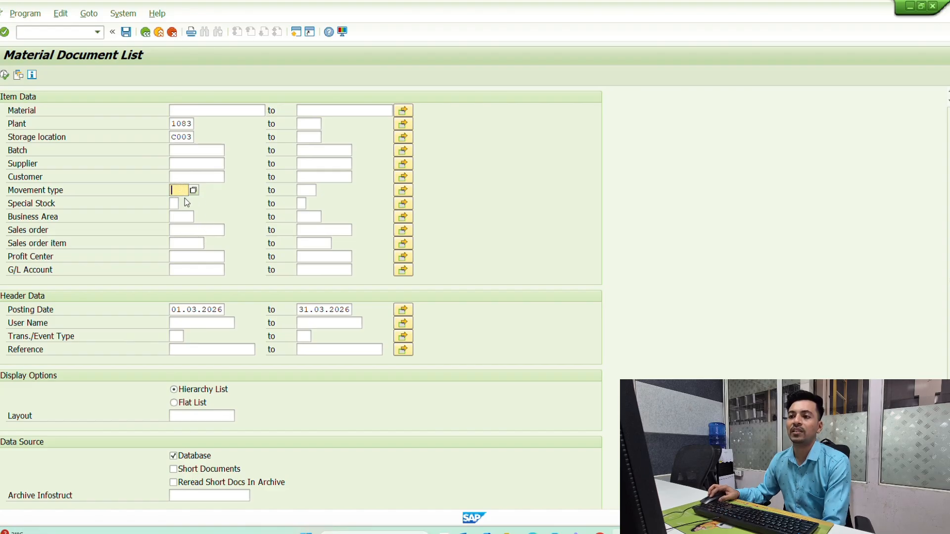
# Leave the material document list transaction and return to the SAP Easy Access screen.
pyautogui.doubleClick(174, 136)
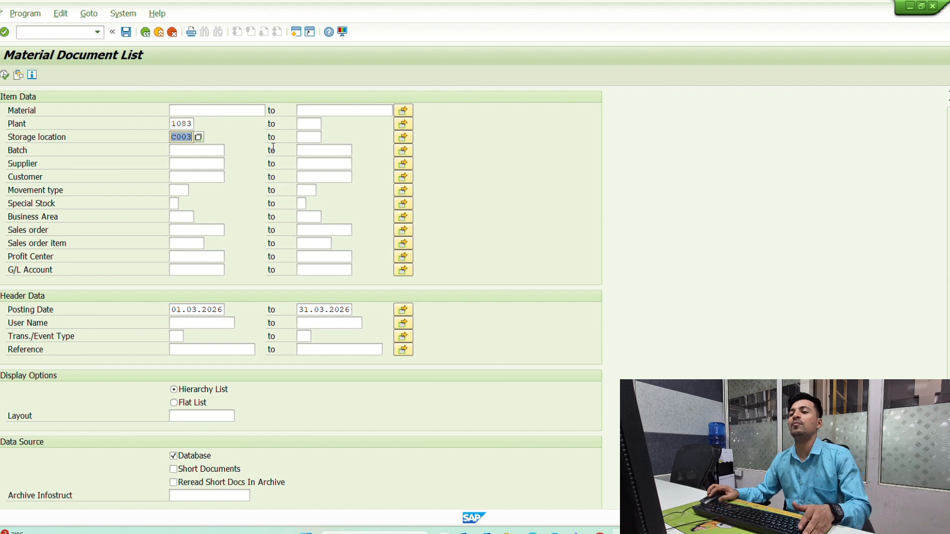
pyautogui.press('F3')
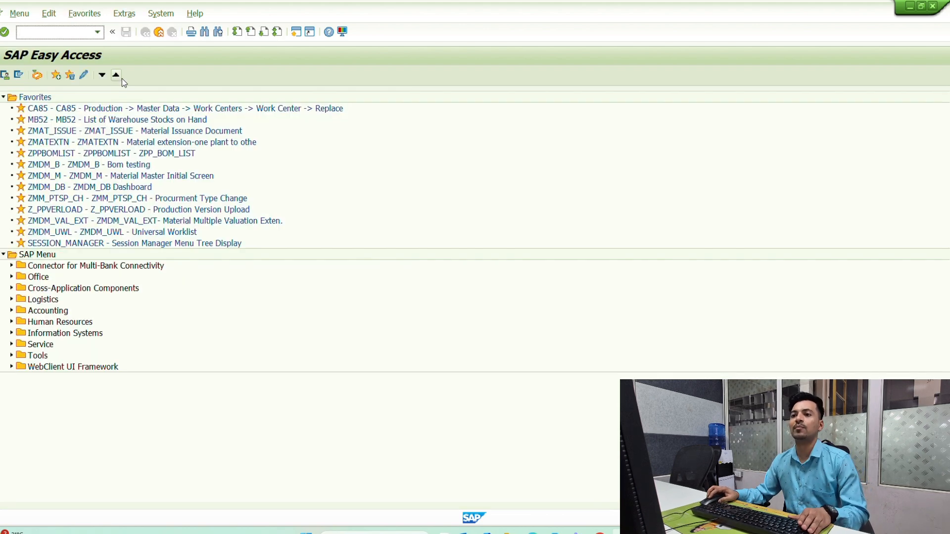